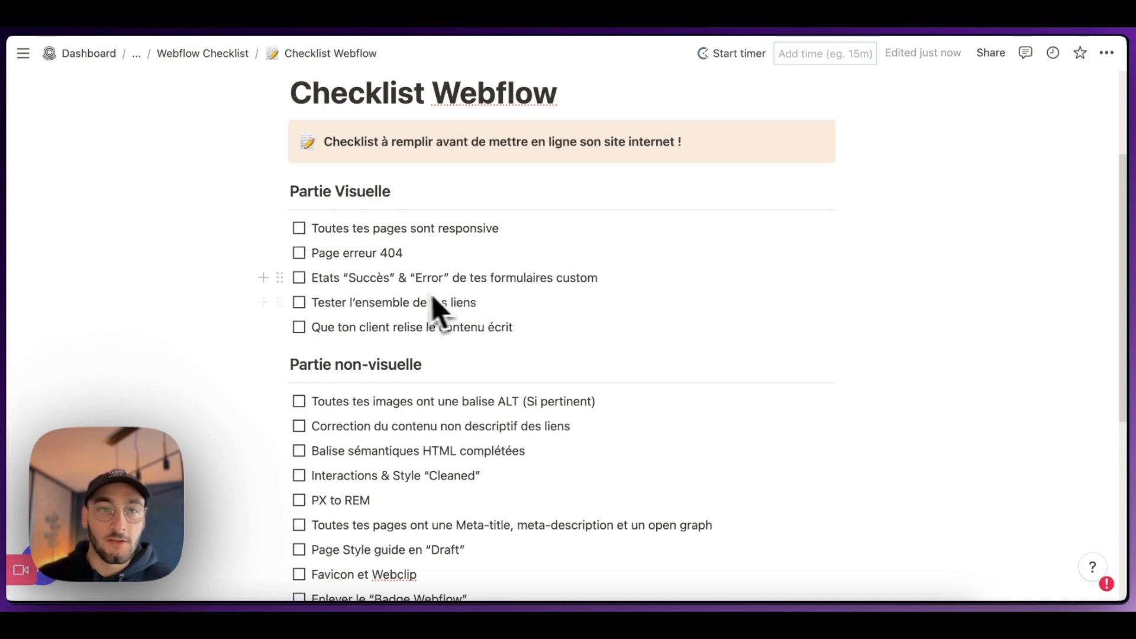
Step: Review the visual and non-visual sections of the Checklist Webflow page
scroll(399, 296, "down", 1)
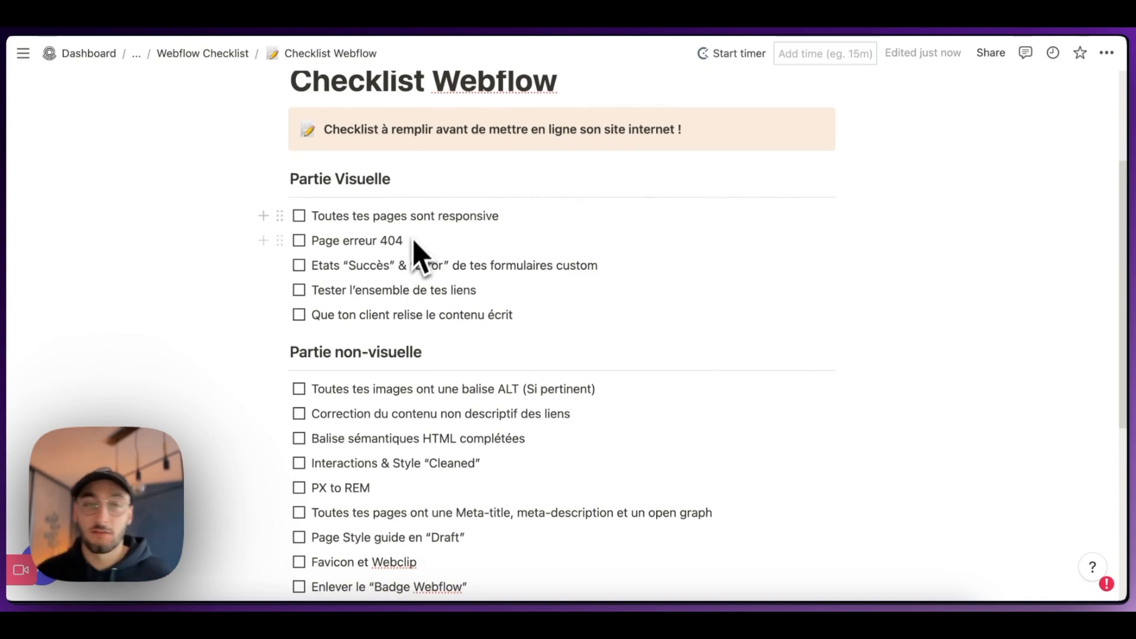
scroll(415, 254, "down", 5)
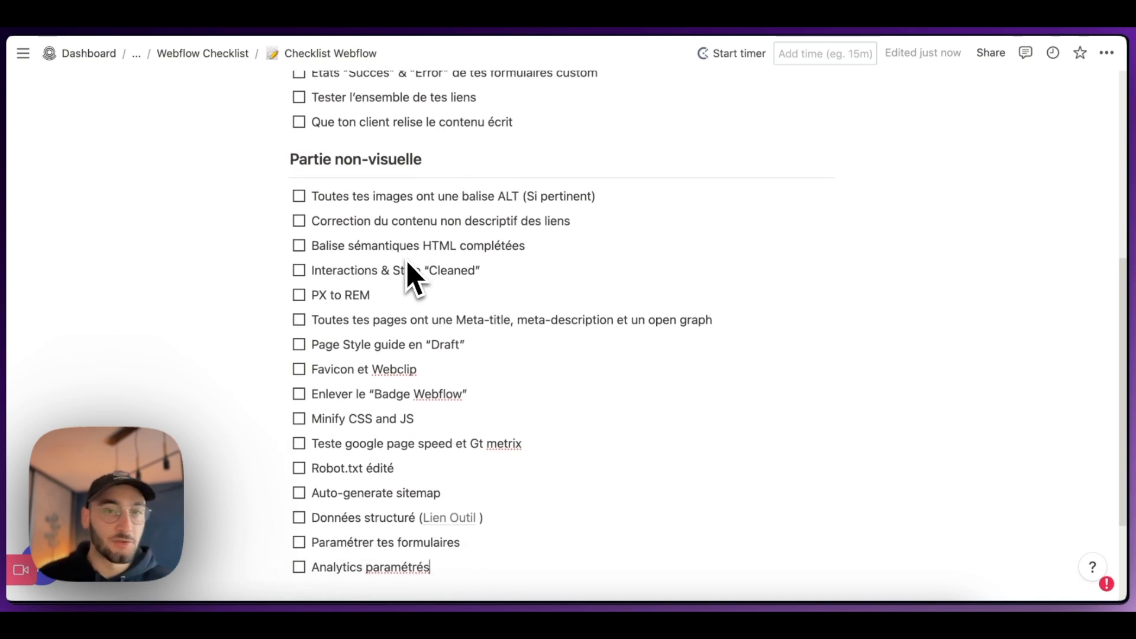
scroll(414, 278, "up", 4)
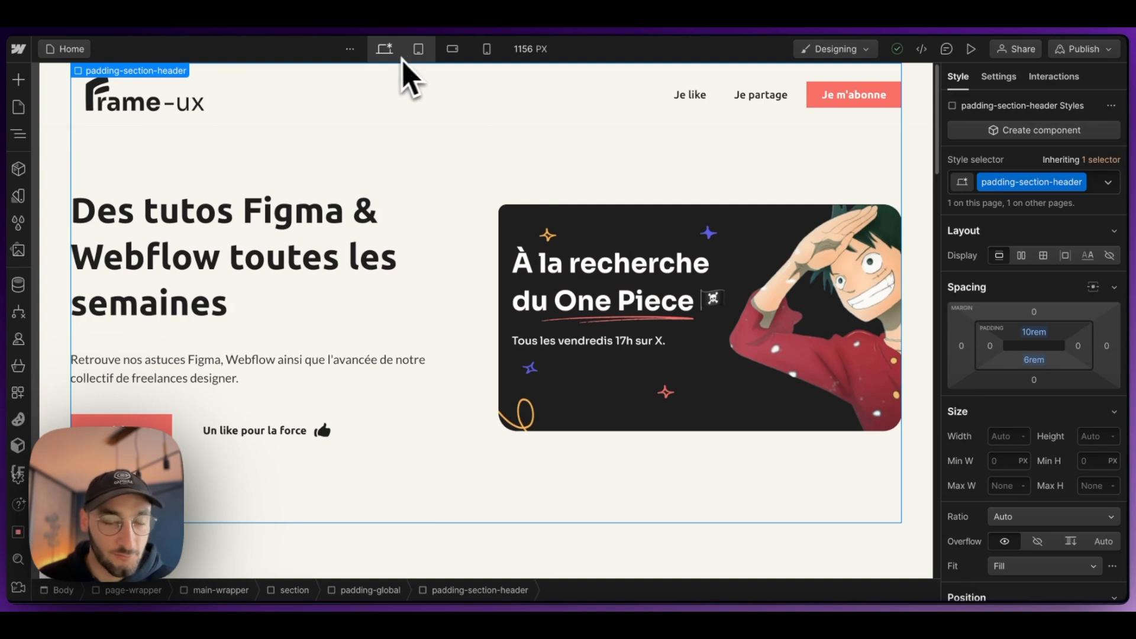
Step: Preview the Home page at the tablet, mobile landscape and mobile portrait breakpoints, and return to the desktop view
left_click(420, 53)
left_click(386, 56)
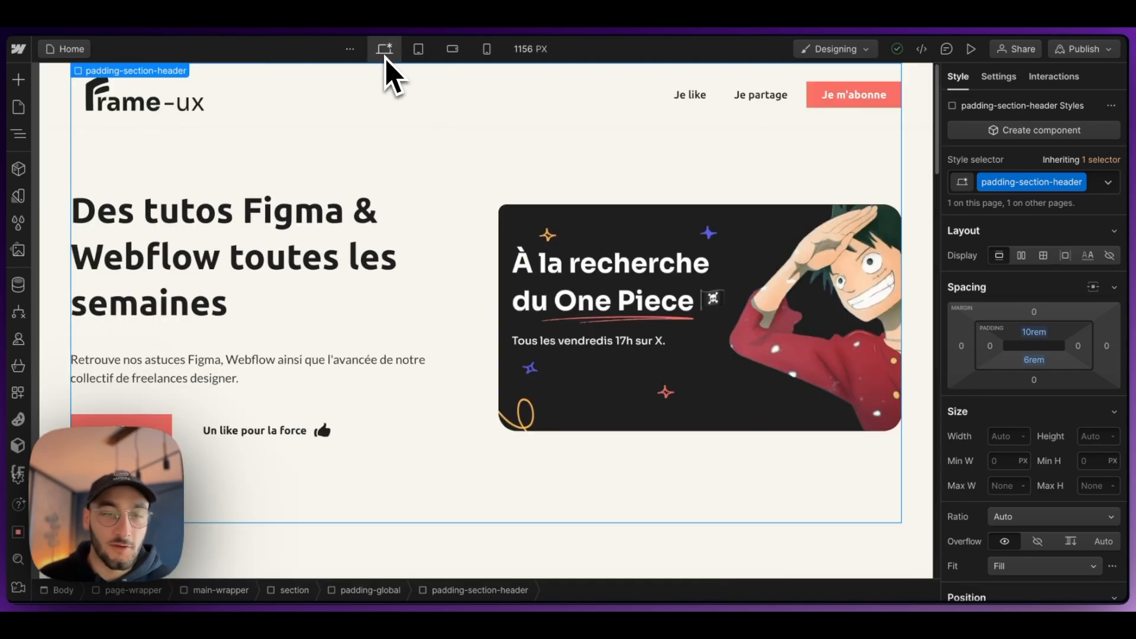
left_click(418, 52)
left_click(452, 52)
left_click(484, 54)
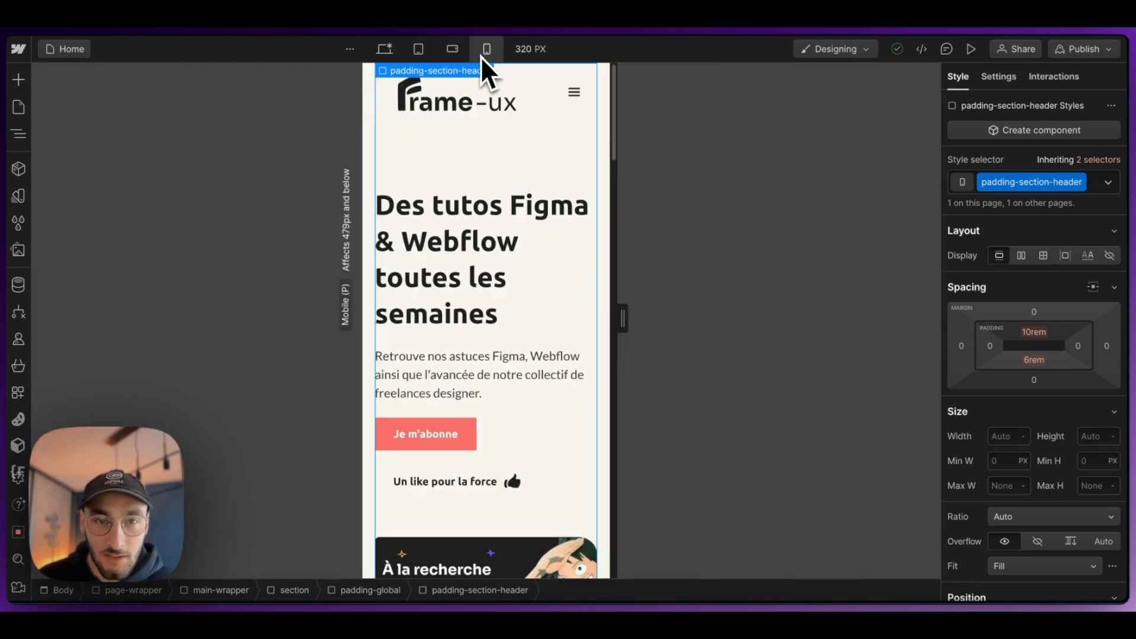
left_click(392, 49)
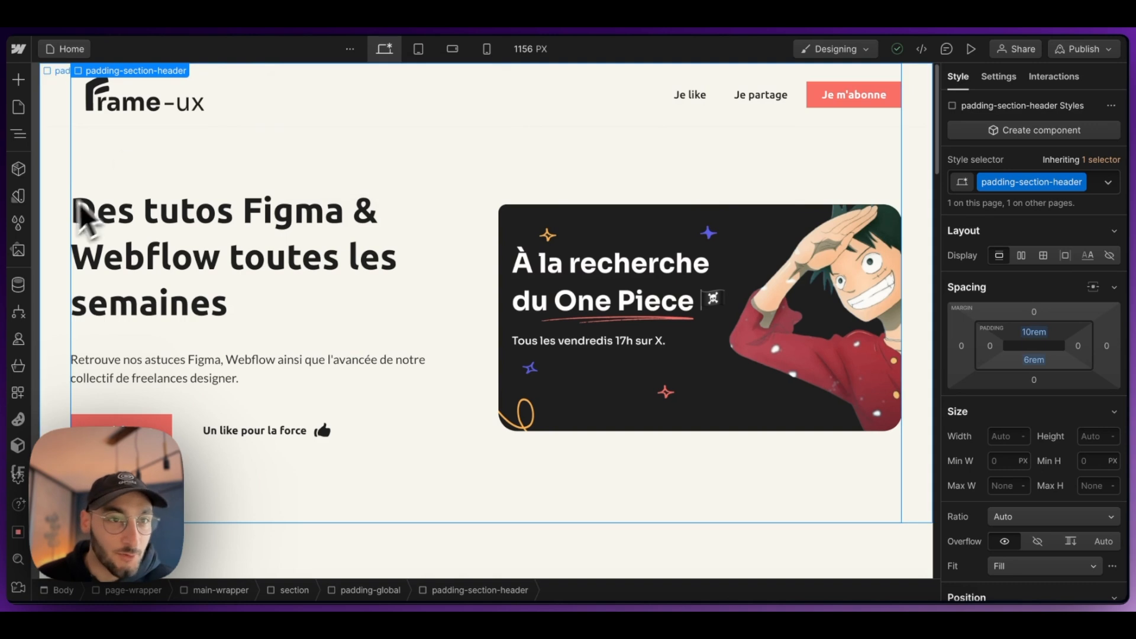
Step: Open the 404 utility page and select its "Retour à l'accueil" button
left_click(18, 107)
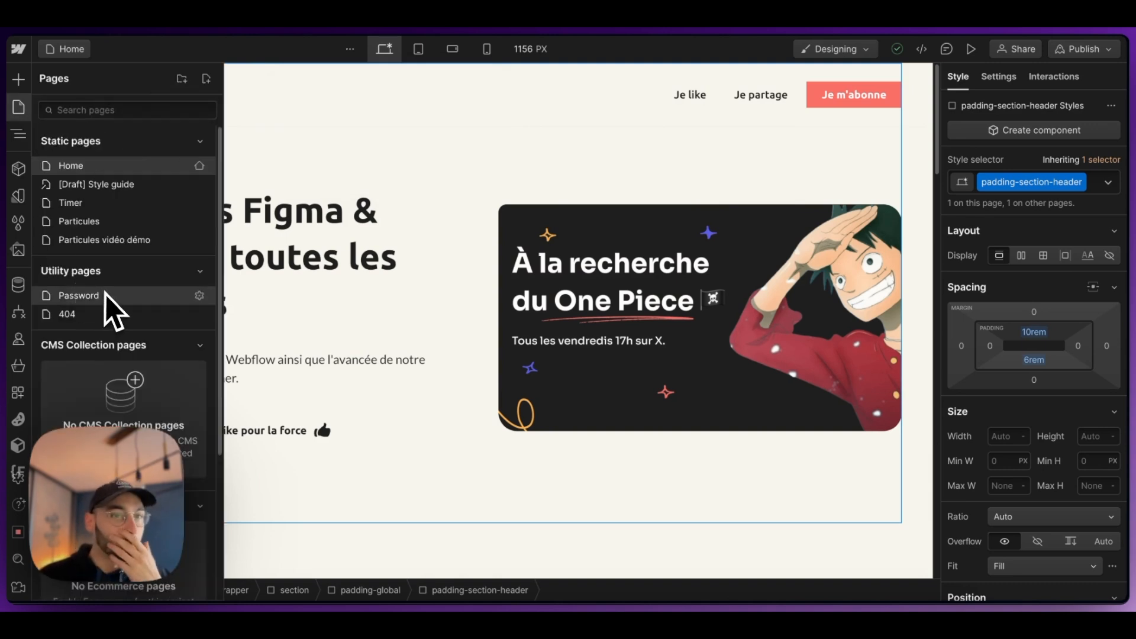
left_click(77, 314)
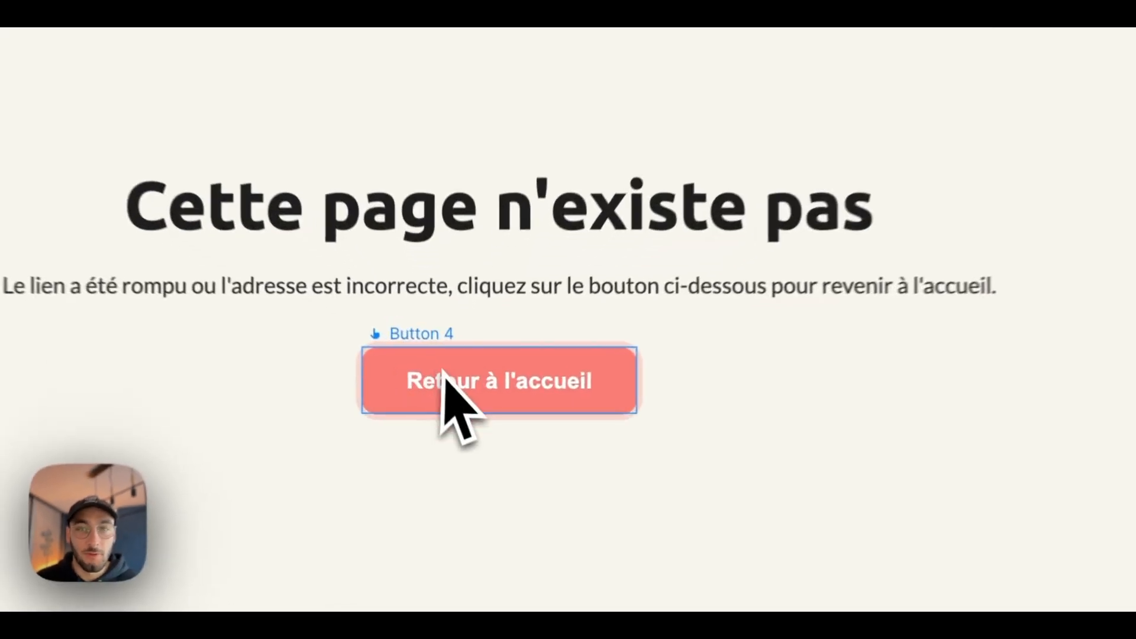
left_click(442, 372)
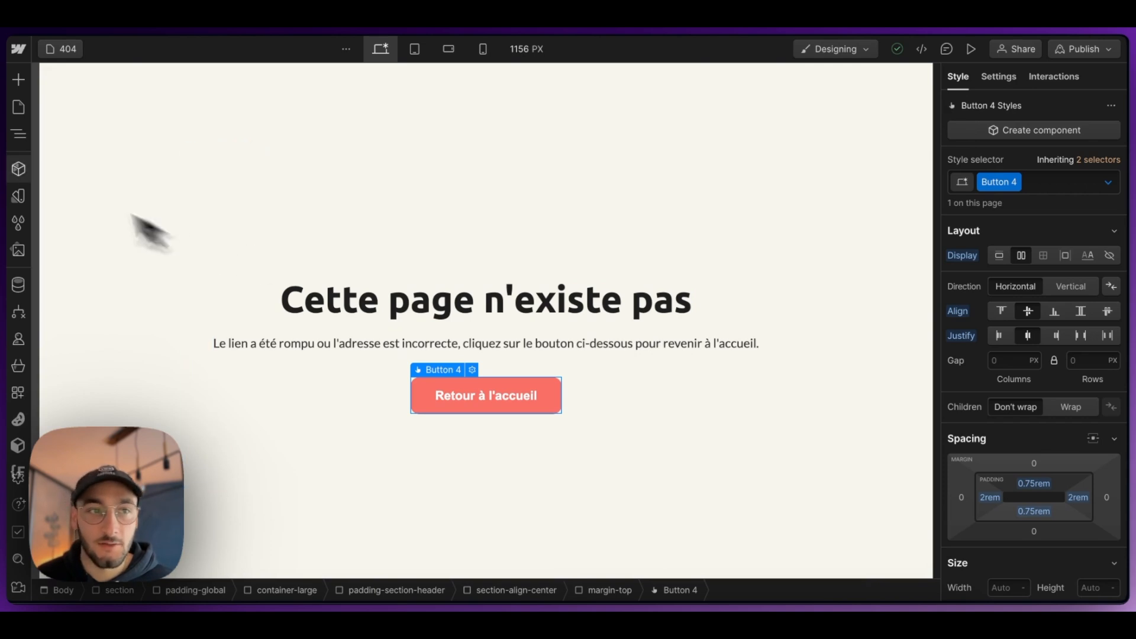
Step: Return to the Home page and open the Form Block settings of the "Nous contacter" form
left_click(21, 110)
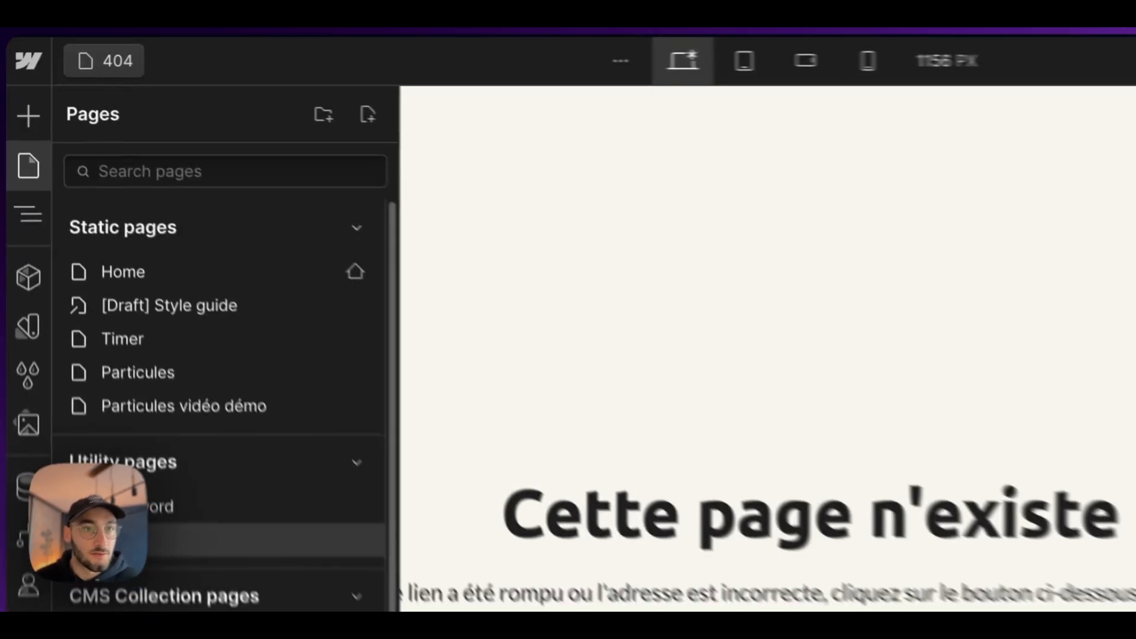
left_click(169, 299)
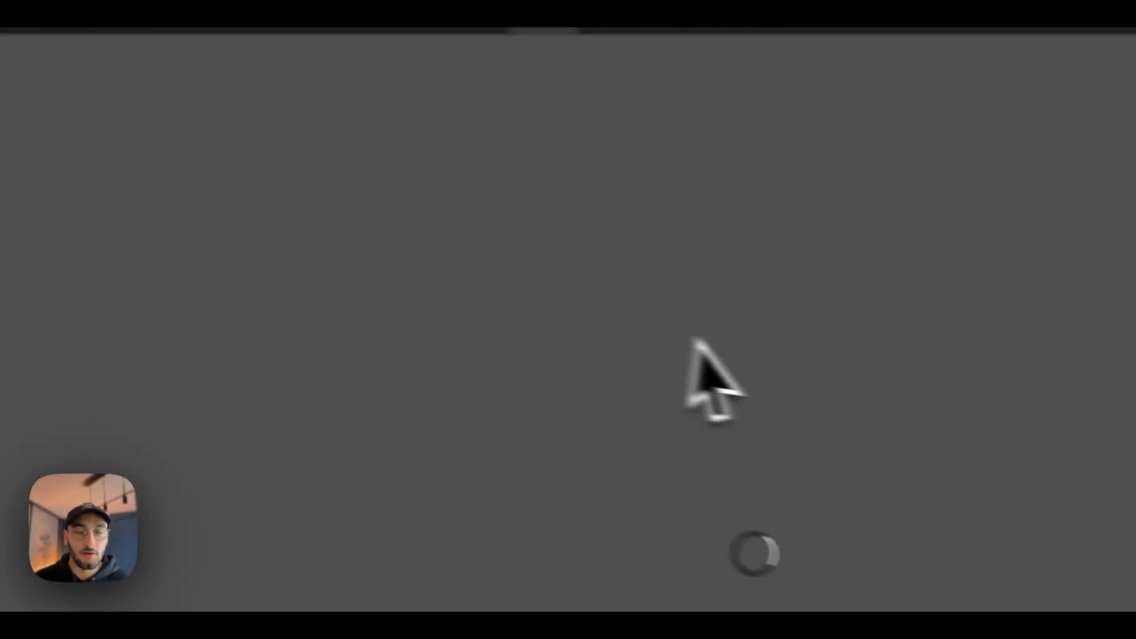
scroll(612, 331, "down", 2)
scroll(611, 337, "down", 15)
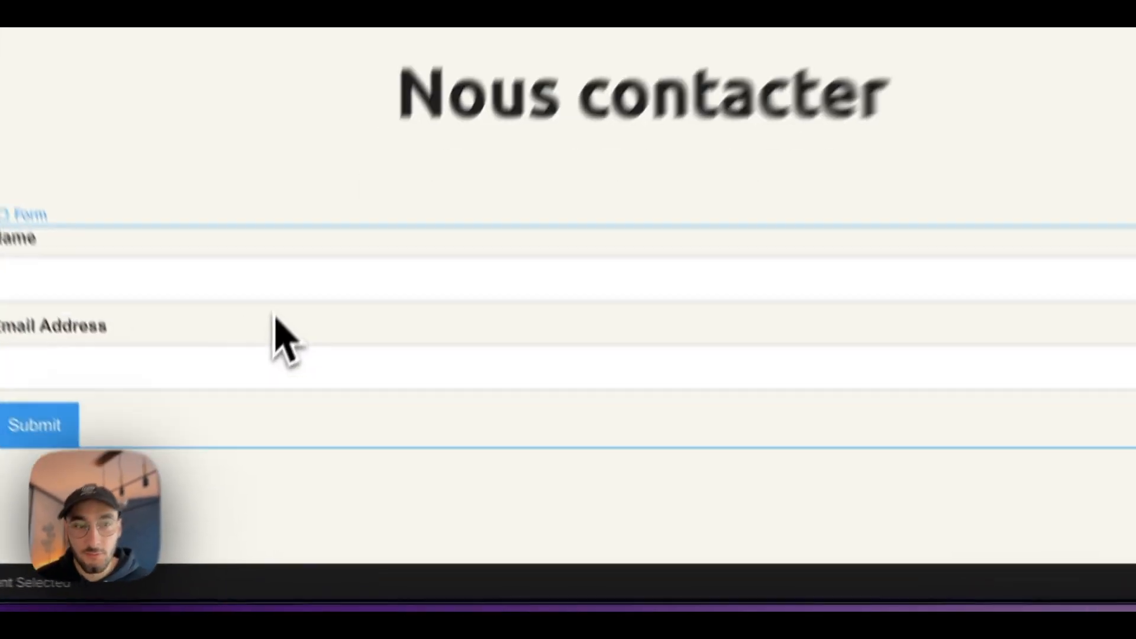
left_click(261, 431)
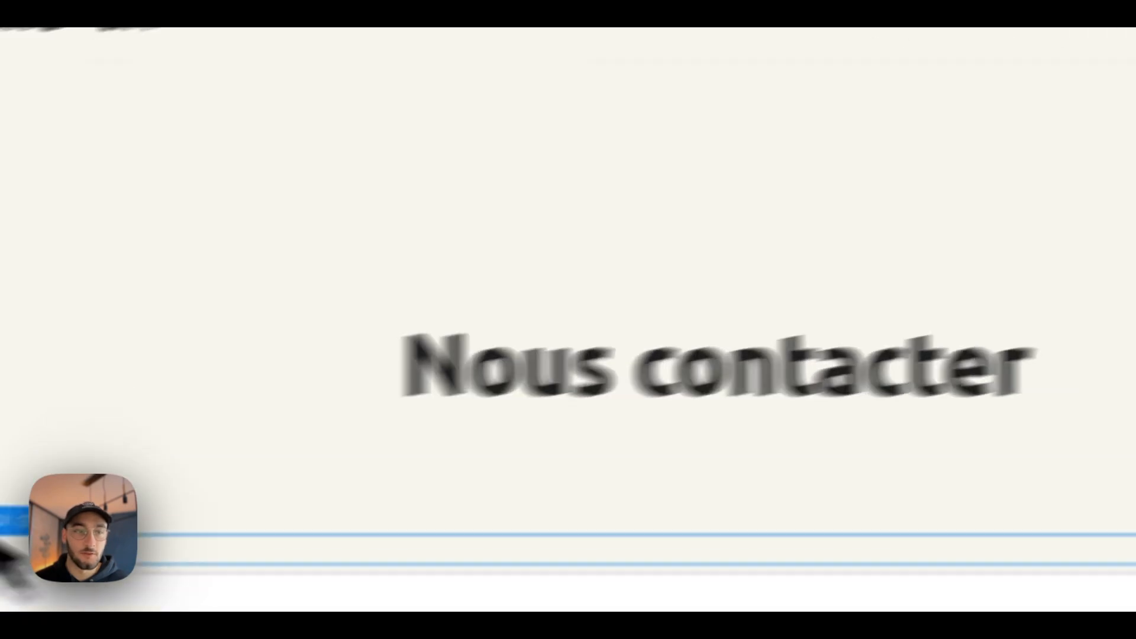
left_click(258, 476)
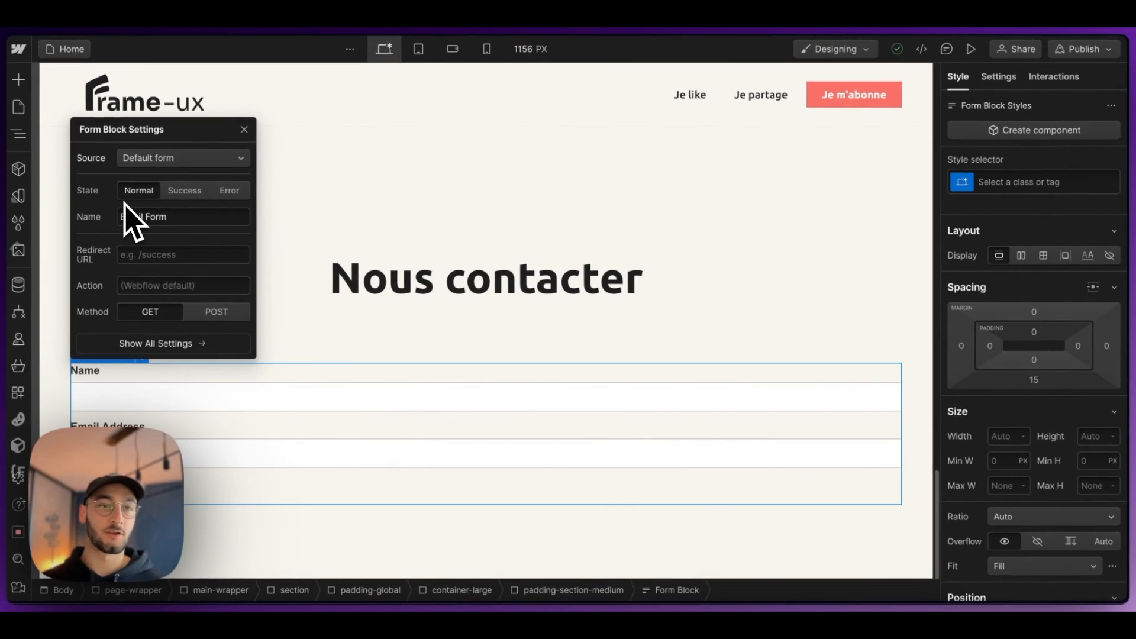
Step: Show the Success state of the contact form
left_click(185, 190)
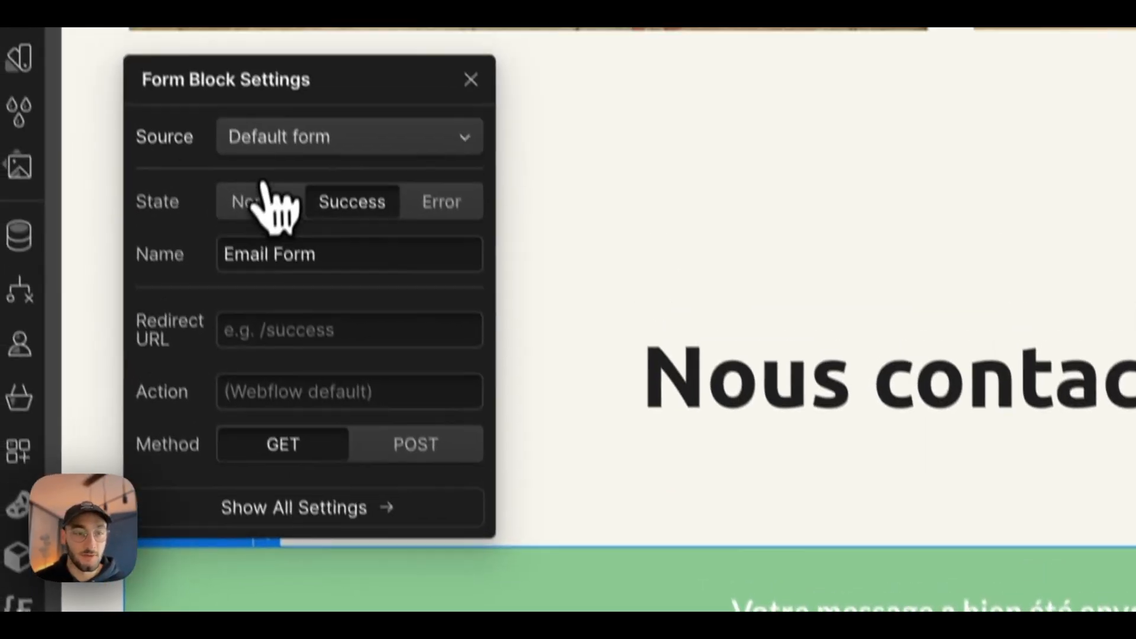
left_click(269, 201)
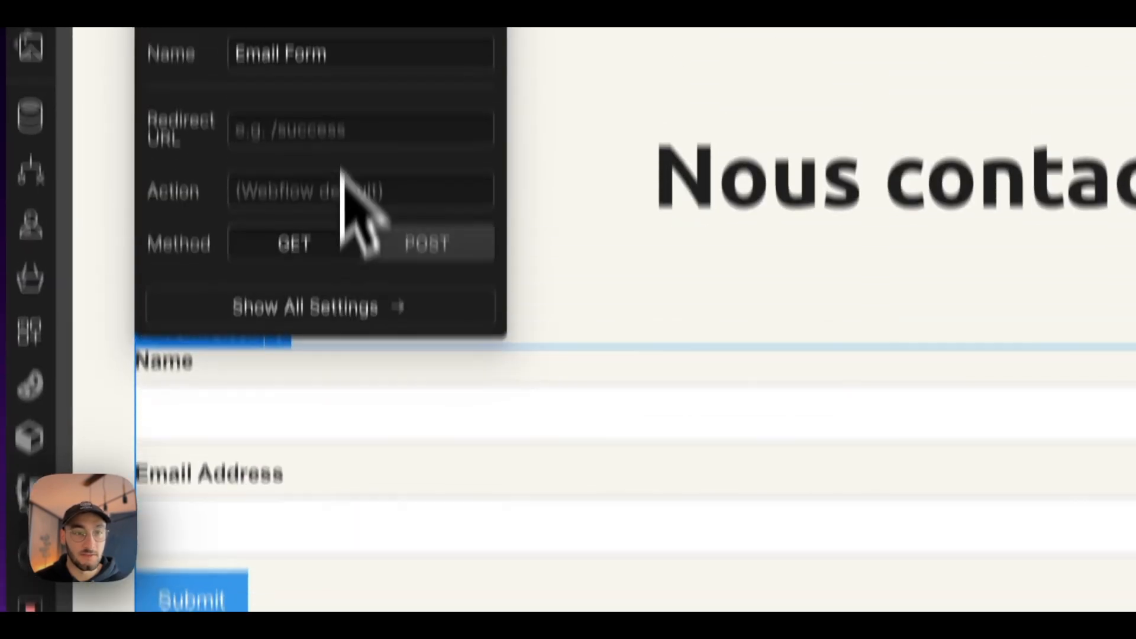
left_click(362, 29)
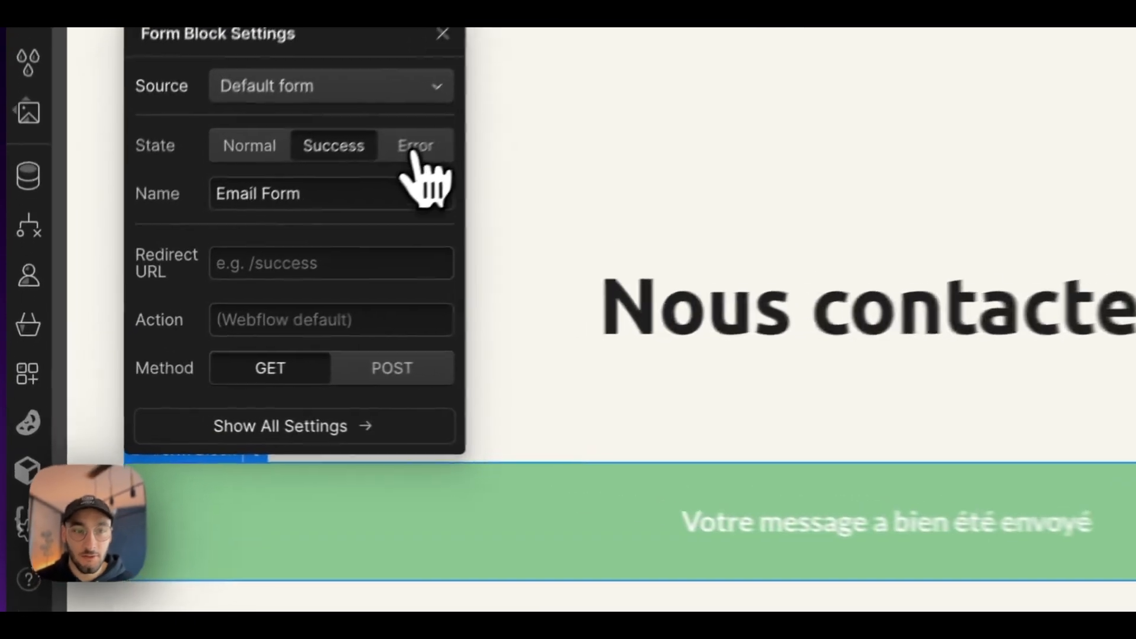
Step: Inspect the contact form's Error state and its message, and reopen the Form Block settings to restore the Normal state
left_click(229, 269)
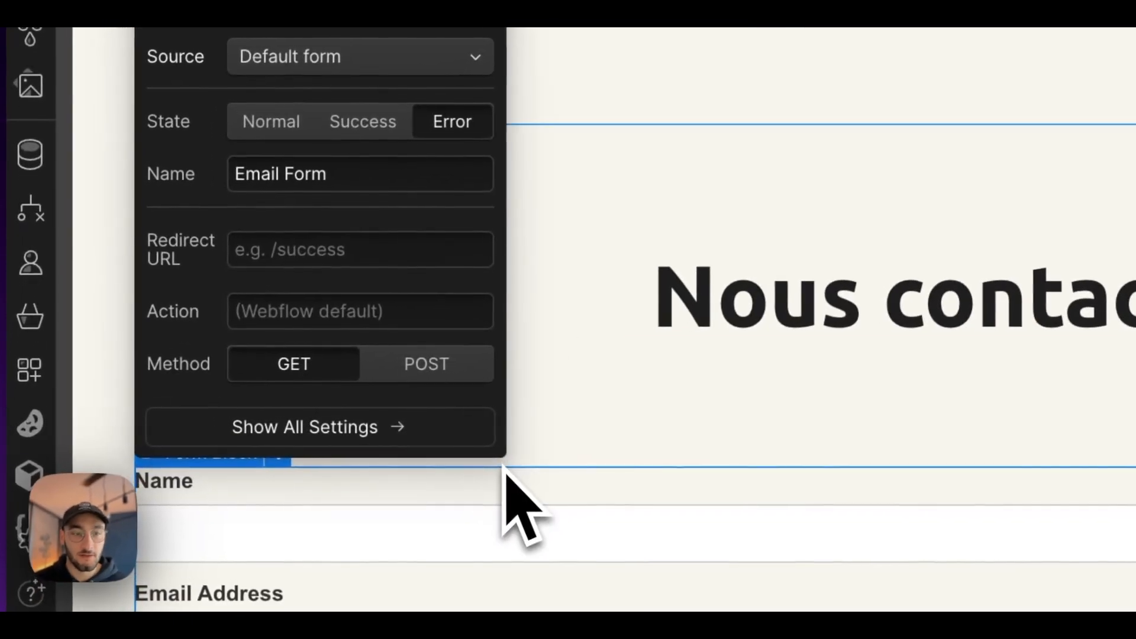
left_click(617, 434)
scroll(618, 455, "down", 3)
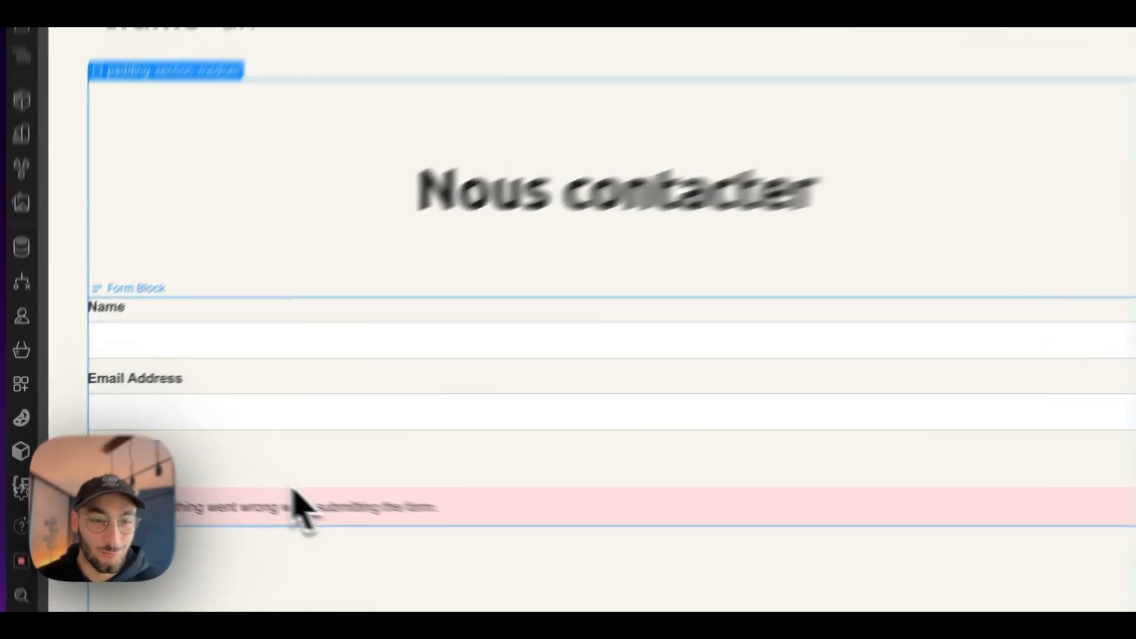
left_click(222, 473)
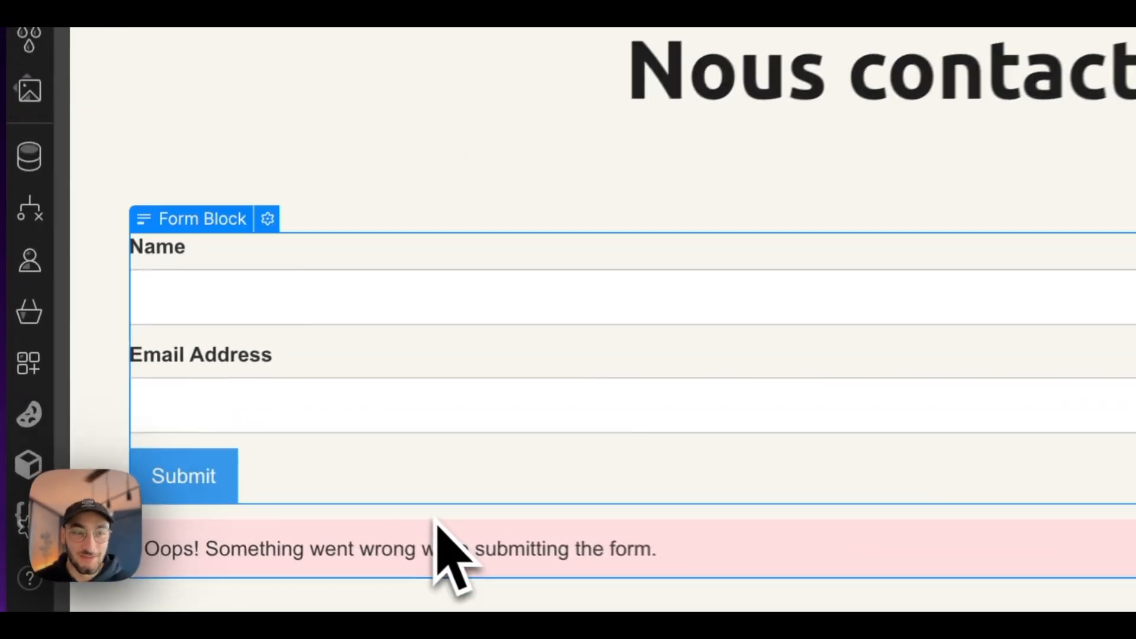
left_click(277, 210)
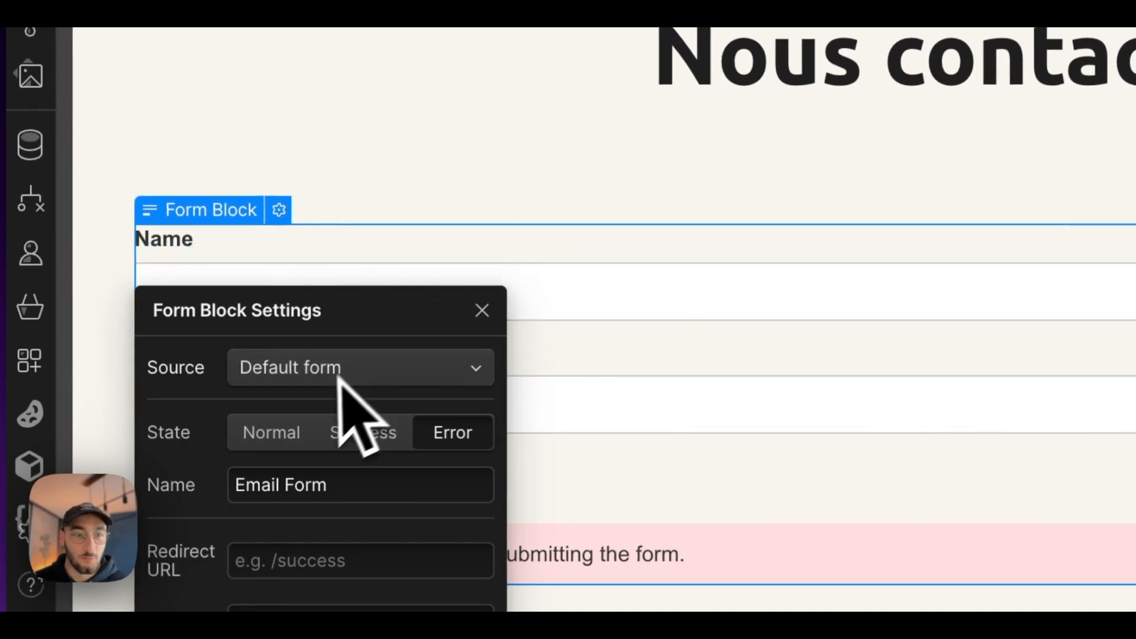
scroll(352, 450, "up", 2)
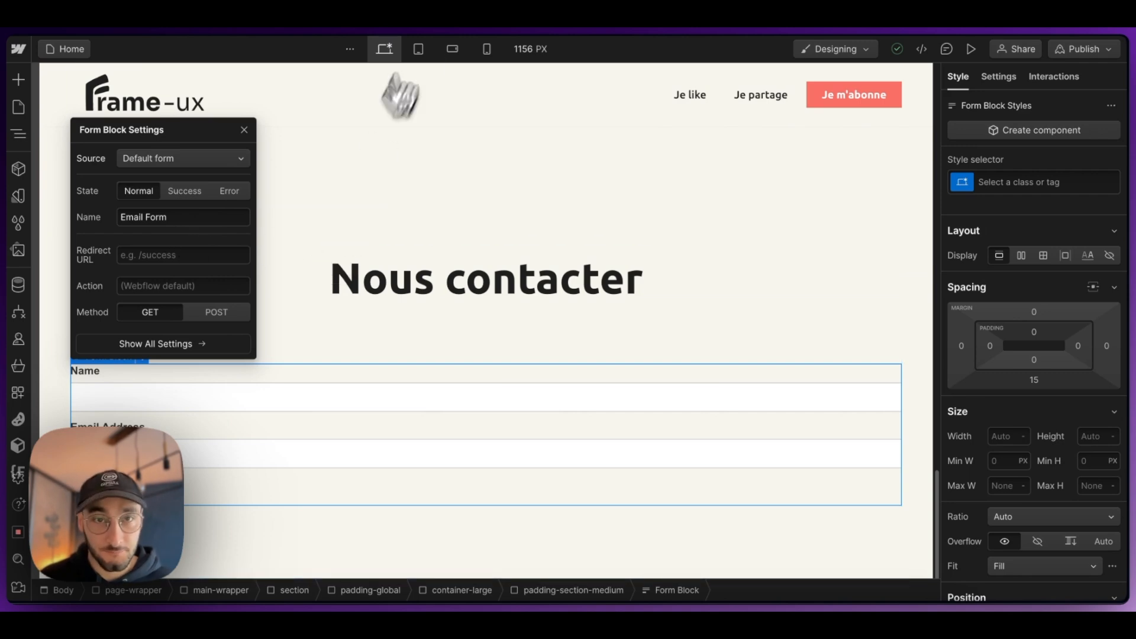
Step: Consult the Notion checklist, return to Webflow and examine the link settings of the navbar's "Je m'abonne" button
left_click(450, 28)
scroll(399, 266, "down", 1)
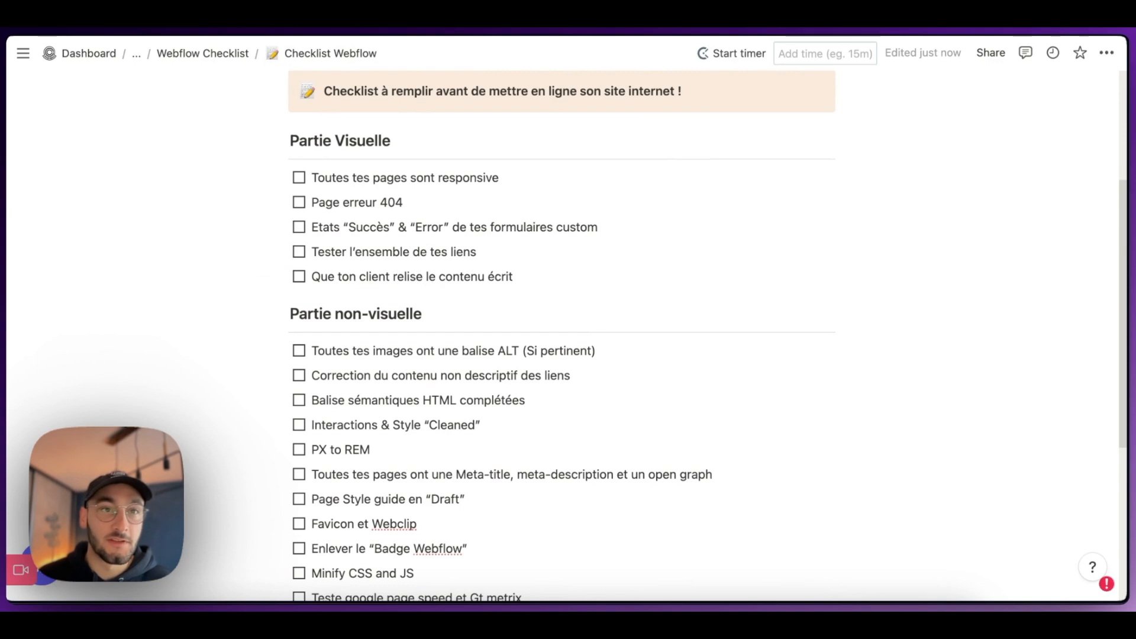
left_click(235, 28)
scroll(355, 236, "up", 1)
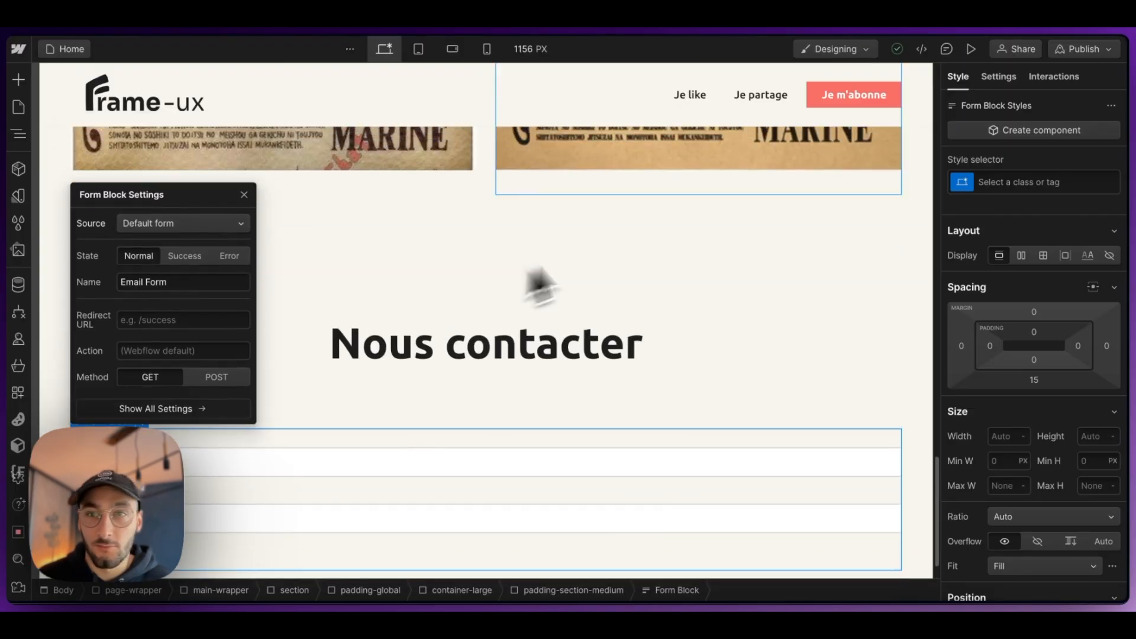
left_click(831, 99)
left_click(997, 78)
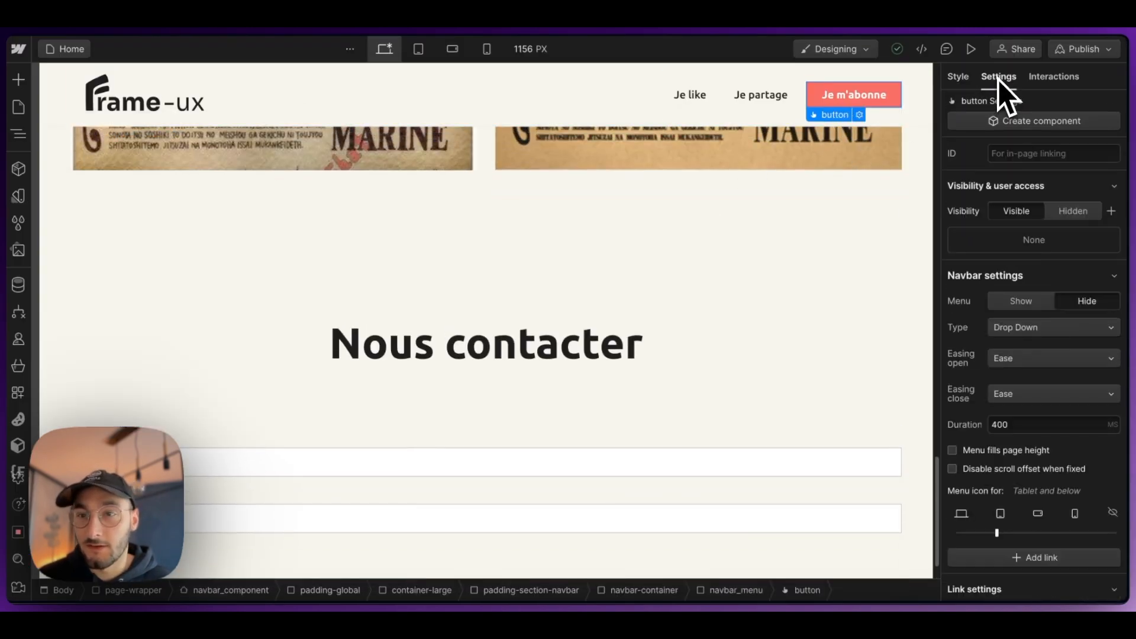
scroll(1025, 406, "down", 5)
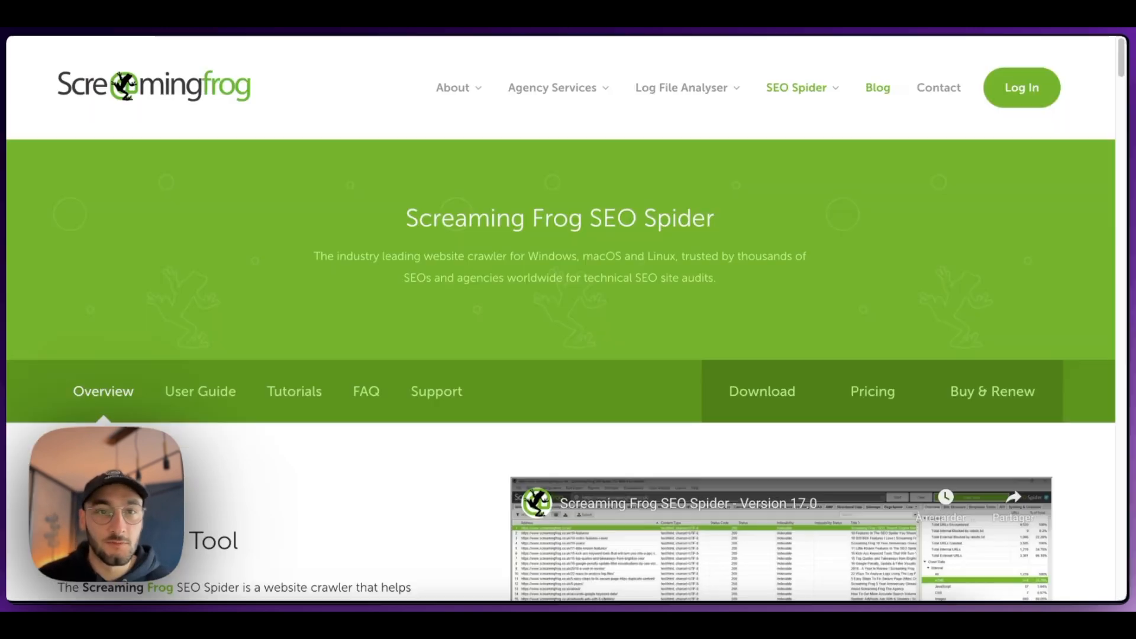
Step: Examine the Screaming Frog SEO Spider page and the website-commenting tool's product page in the browser
scroll(281, 252, "down", 5)
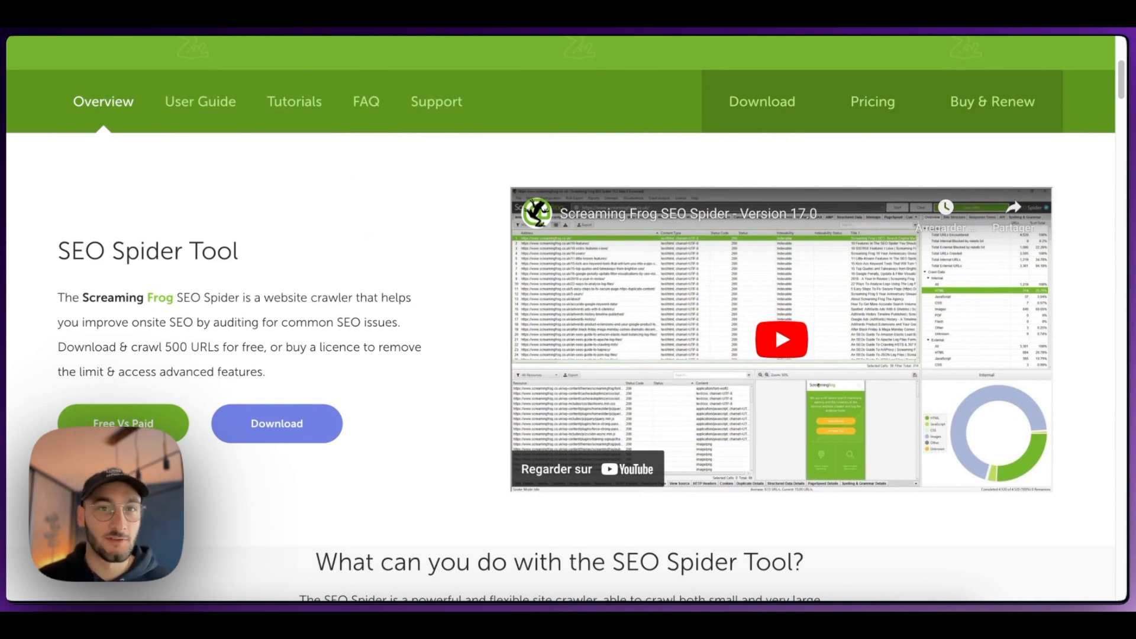
left_click(453, 24)
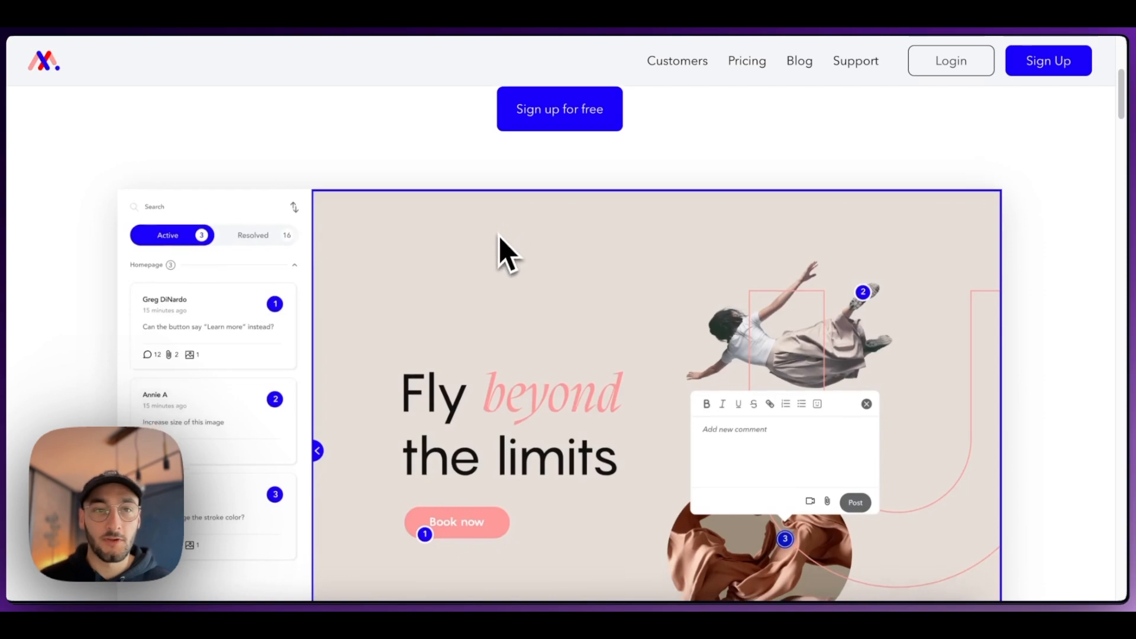
scroll(499, 253, "down", 2)
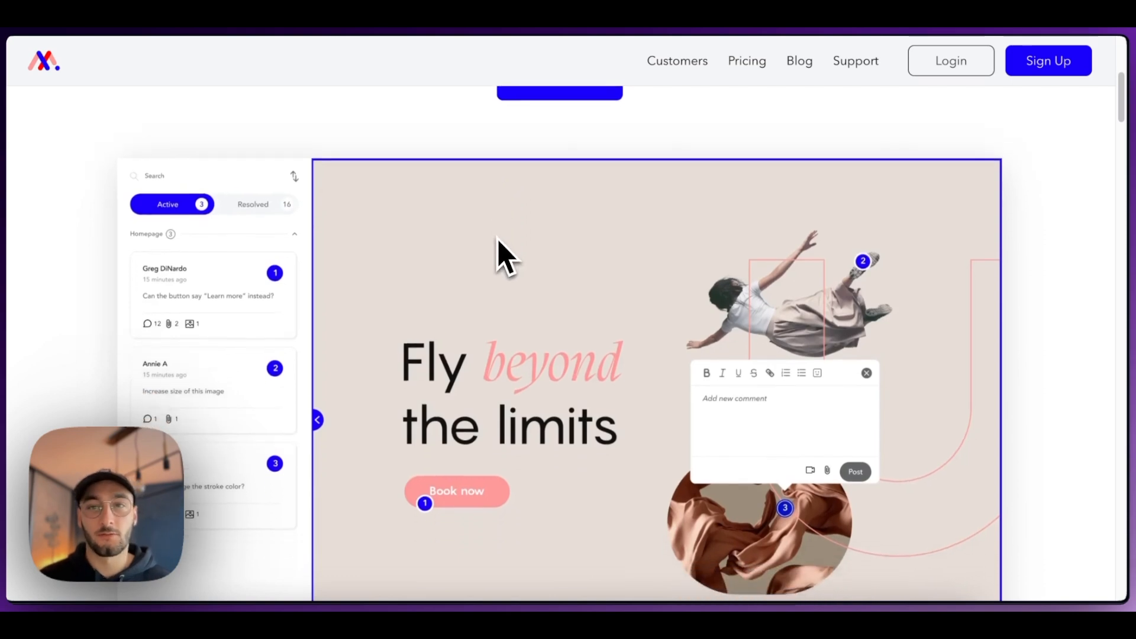
scroll(503, 255, "down", 1)
scroll(482, 249, "down", 1)
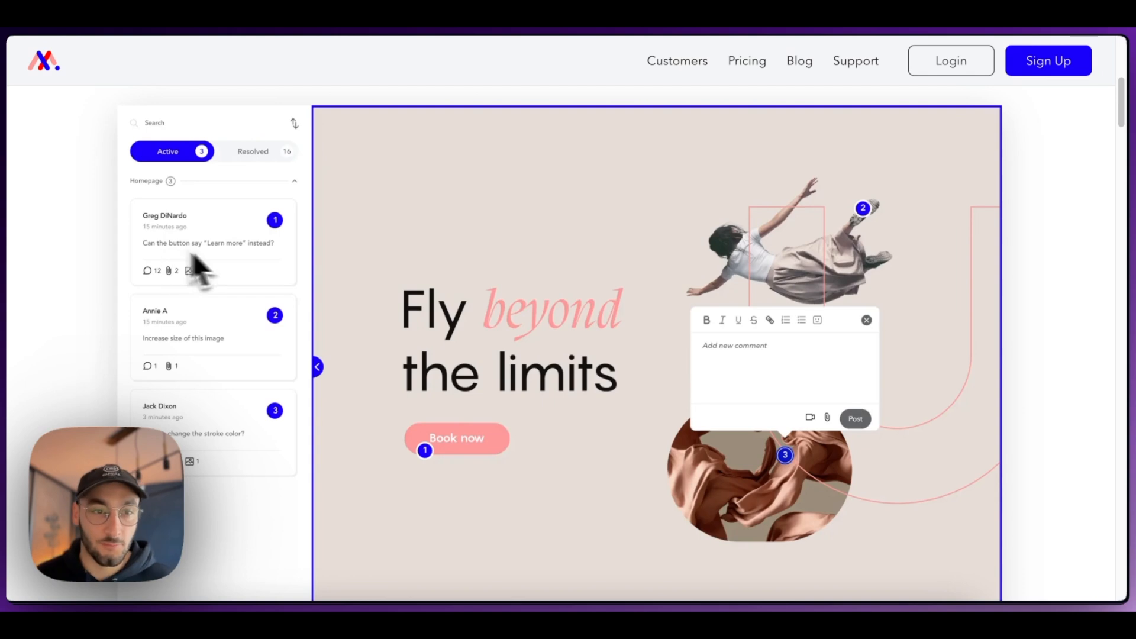
scroll(438, 284, "down", 1)
scroll(450, 284, "down", 3)
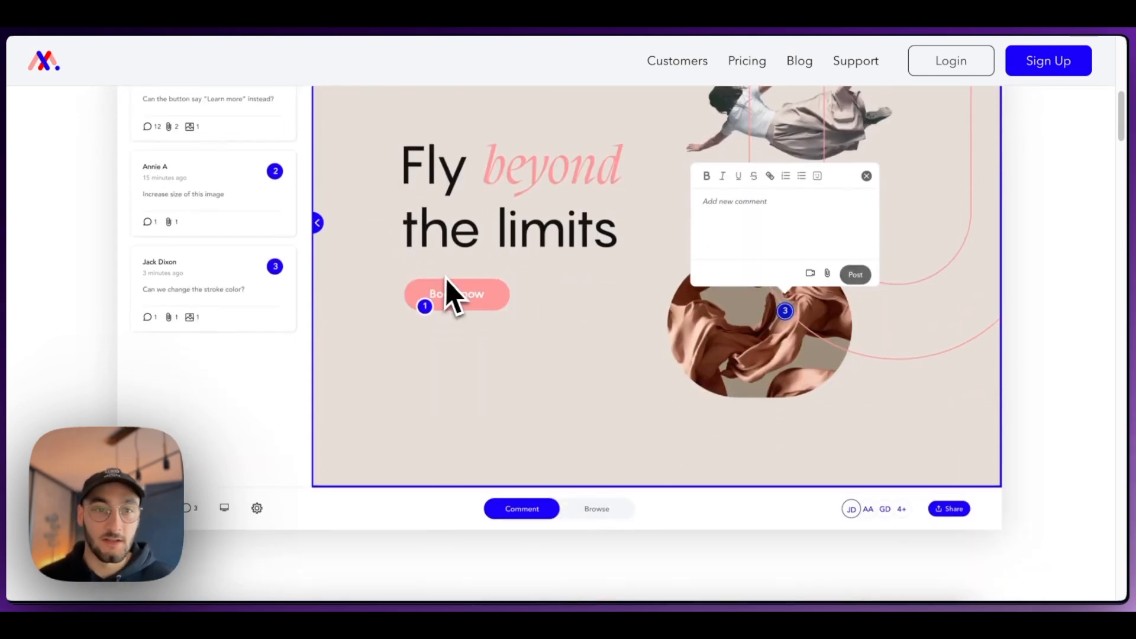
scroll(455, 293, "up", 10)
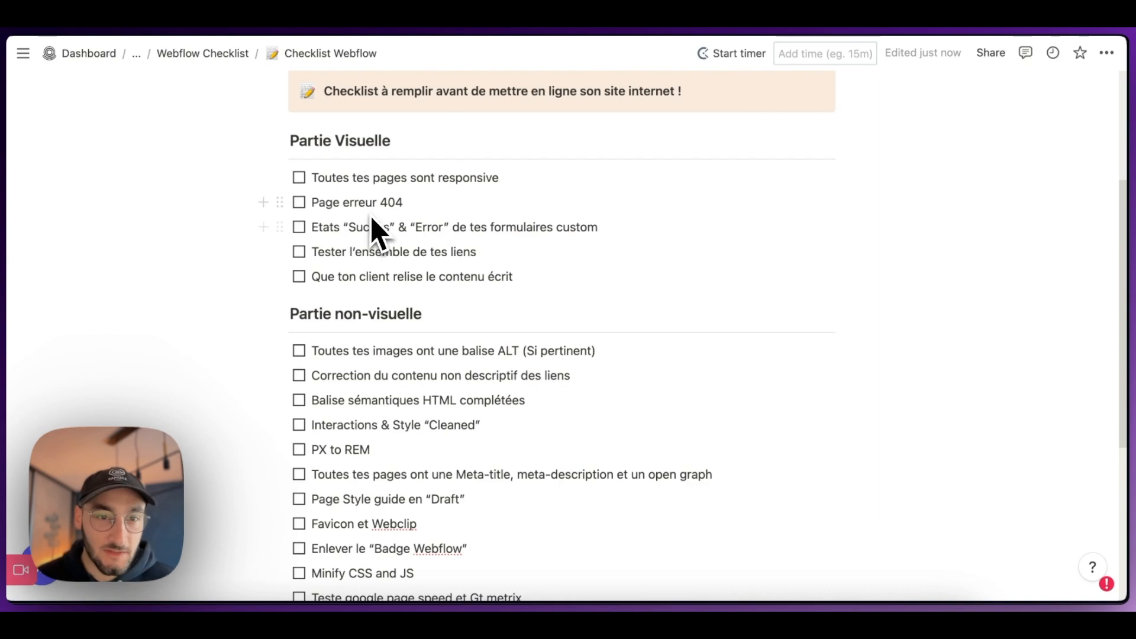
Step: Review the "Partie non-visuelle" items of the Notion checklist and switch back to the Home page in Webflow
scroll(372, 219, "down", 2)
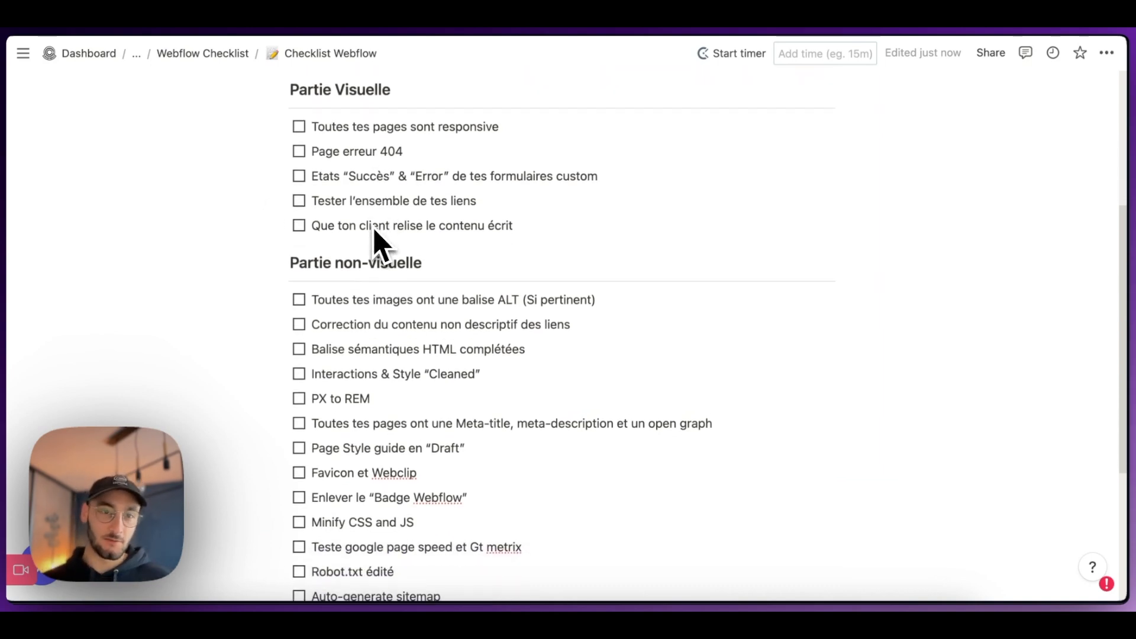
scroll(370, 237, "down", 2)
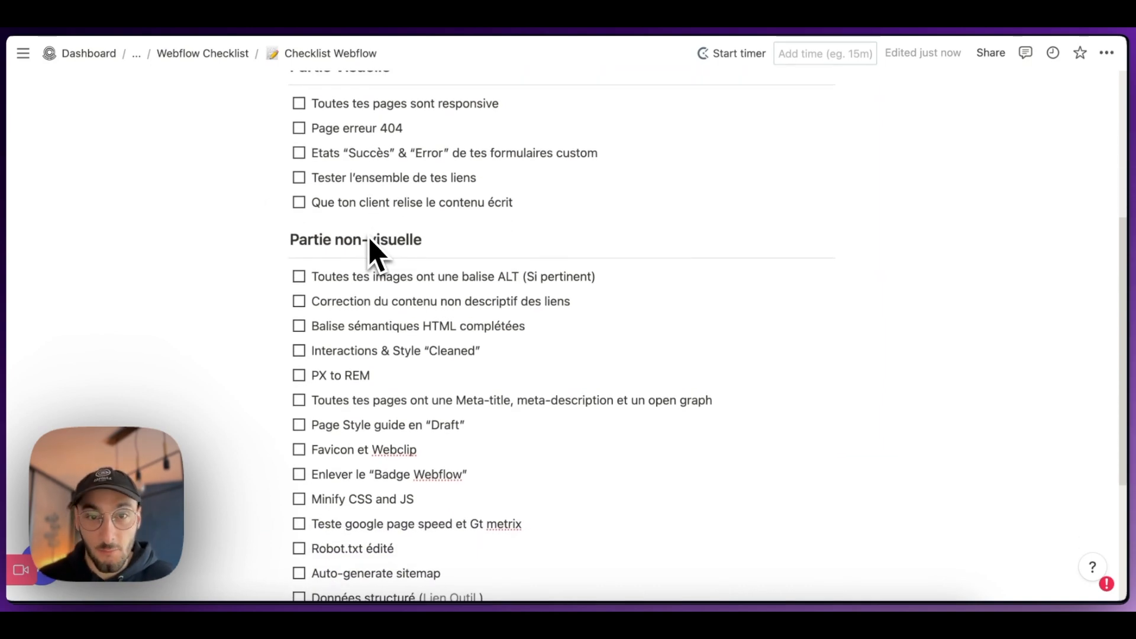
scroll(367, 302, "down", 1)
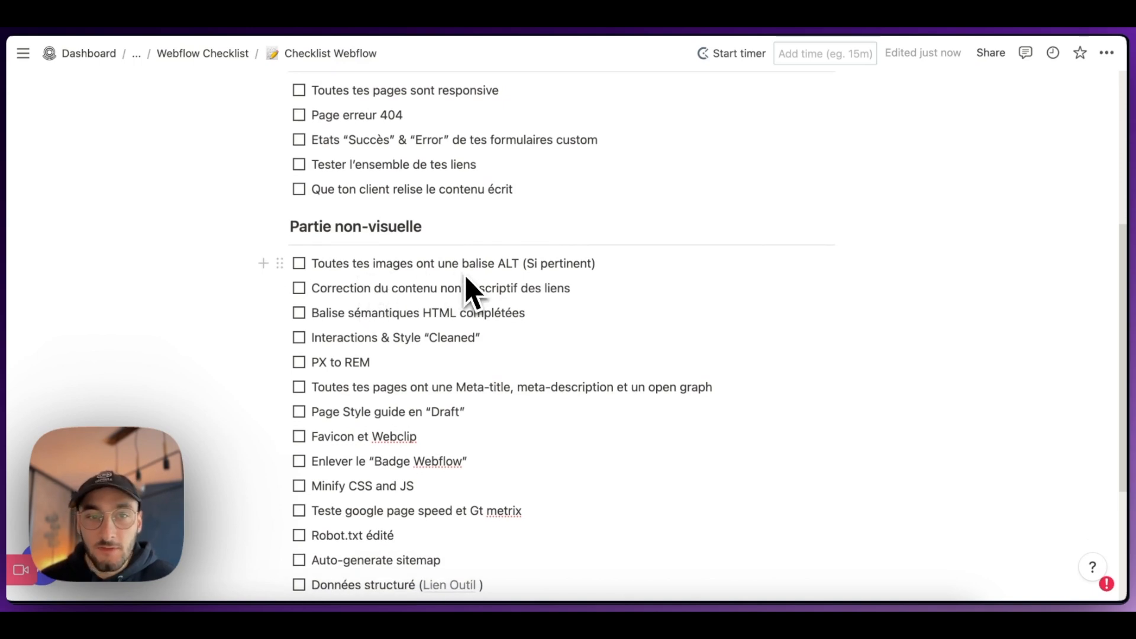
left_click(271, 30)
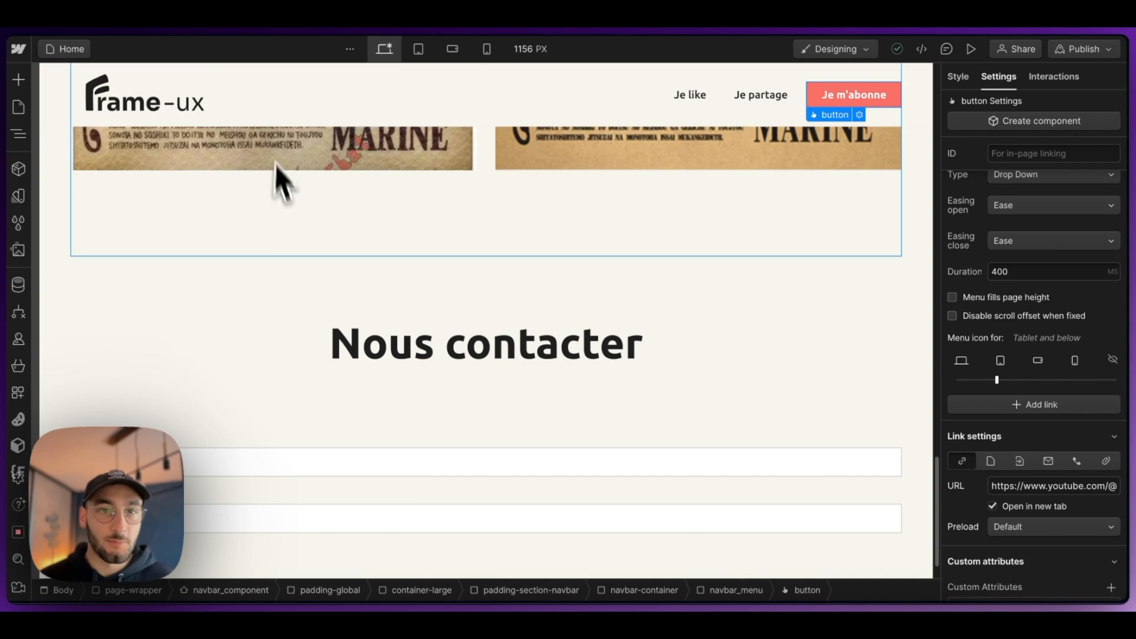
Step: Open the page's audit from the publish options and follow the missing alt text issue to the asset details of jimbe.png
scroll(272, 195, "up", 15)
scroll(278, 219, "up", 8)
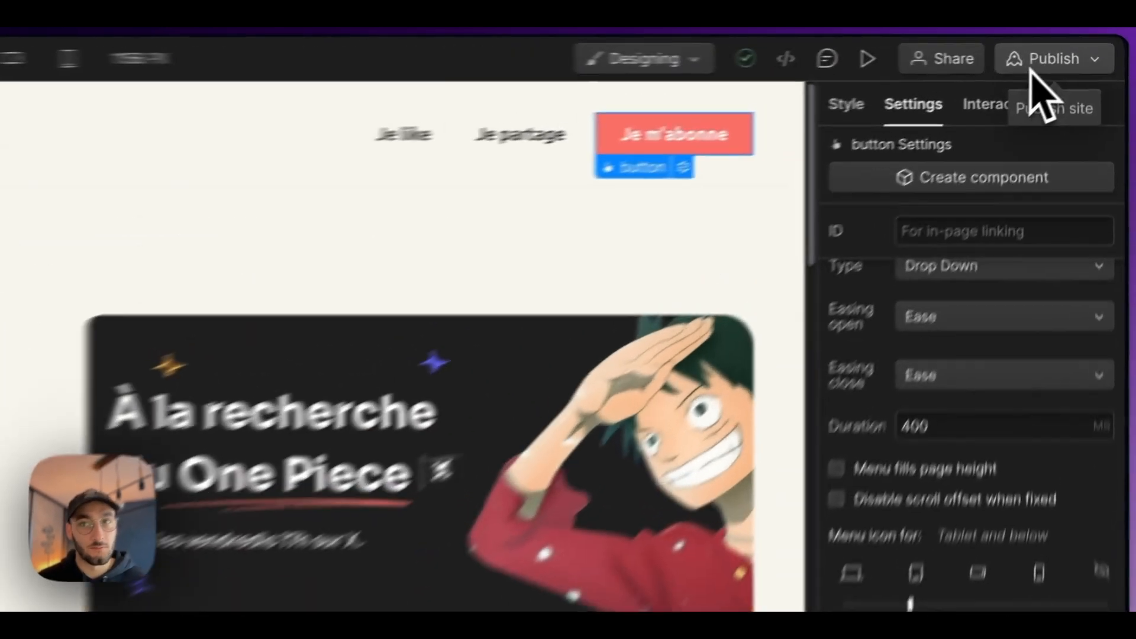
left_click(1071, 50)
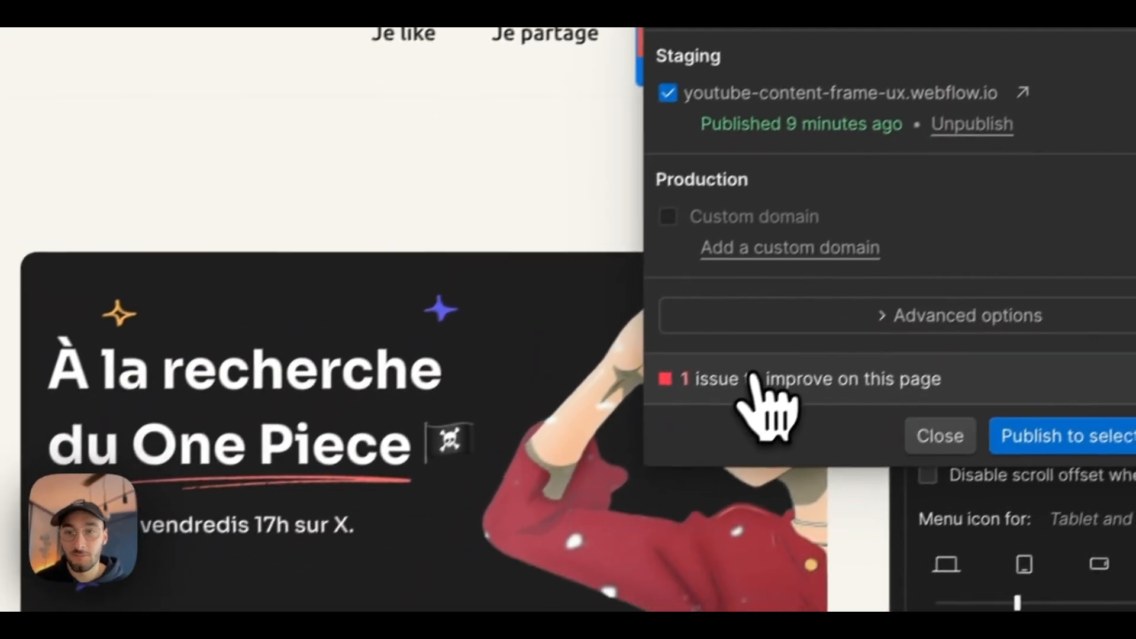
left_click(752, 378)
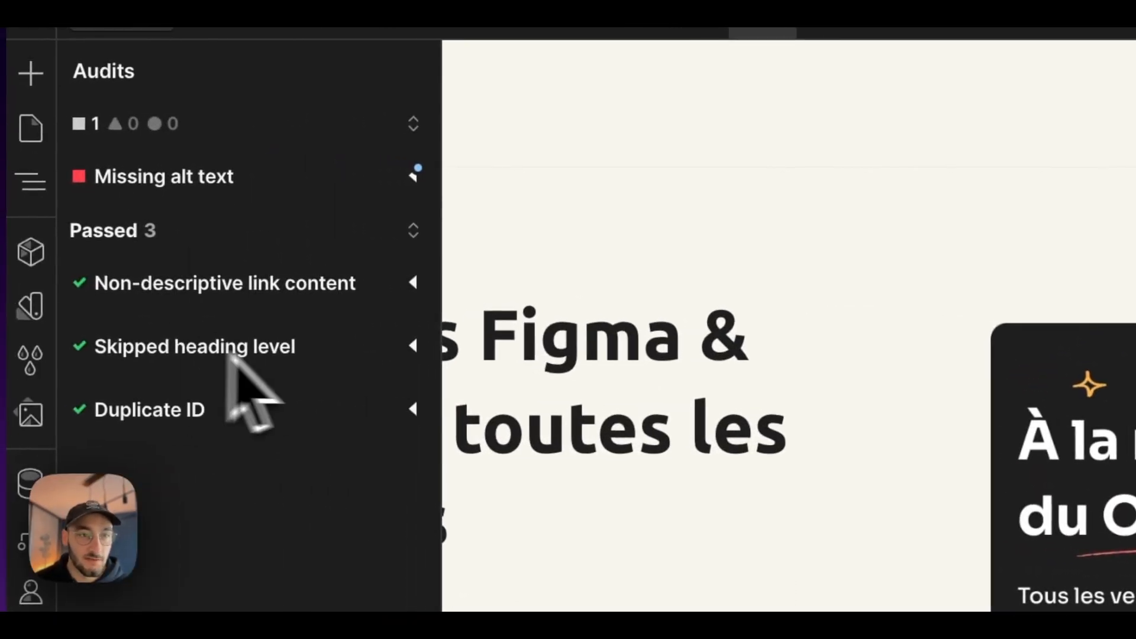
left_click(207, 186)
mouse_move(299, 396)
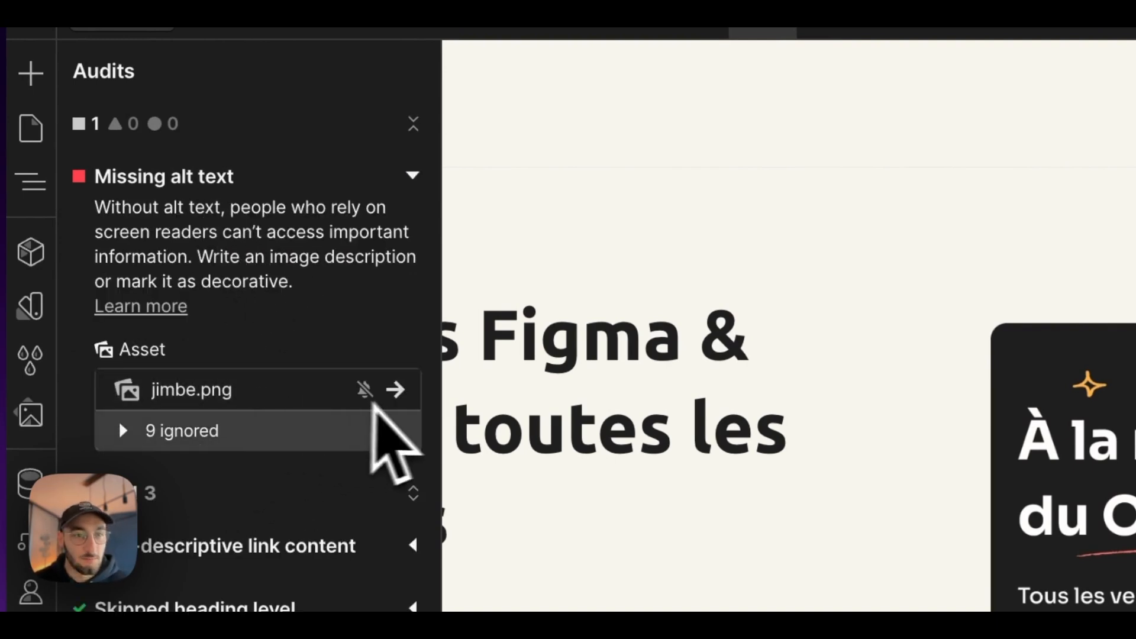
left_click(395, 389)
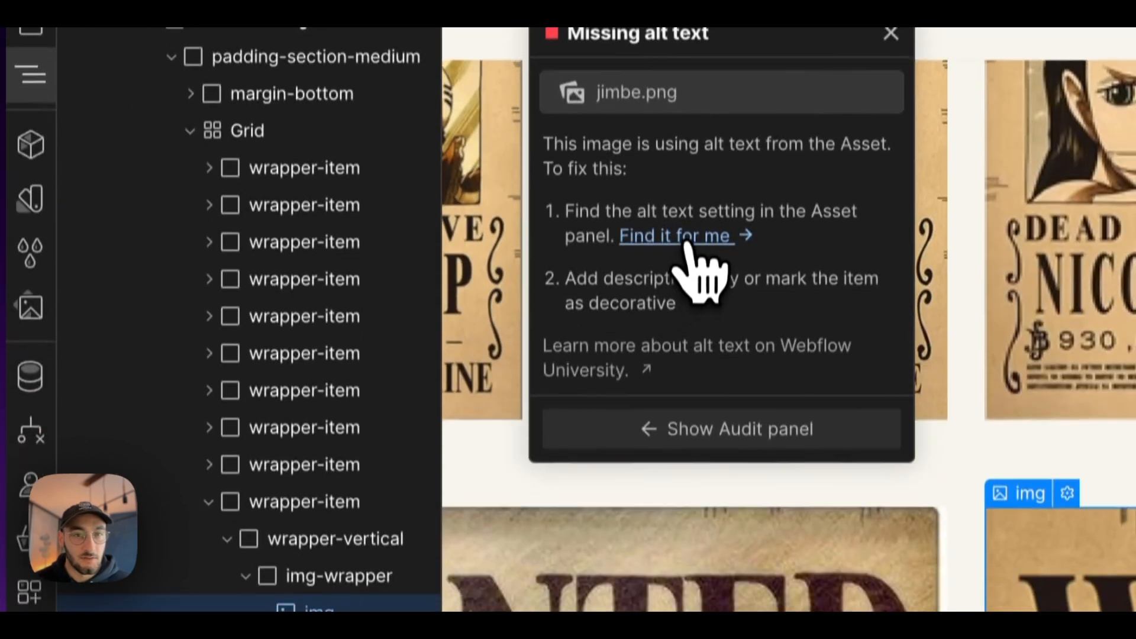
left_click(689, 340)
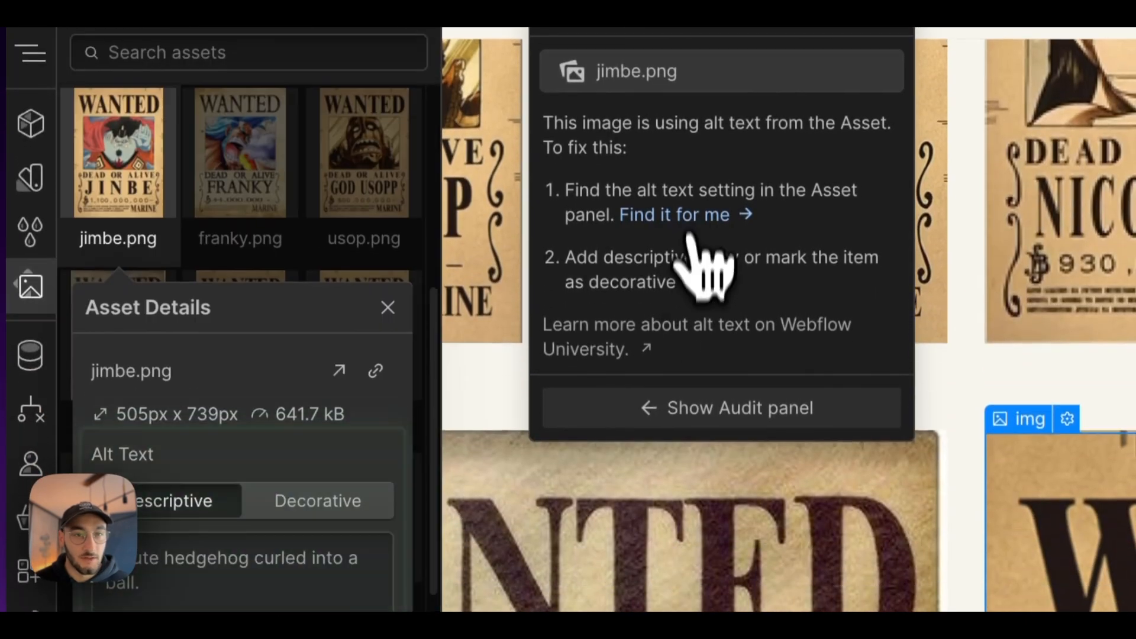
Step: Set the descriptive alt text of jimbe.png to "Affiche Wanted de Jimbe" and close the asset details and the audit notice
left_click(144, 558)
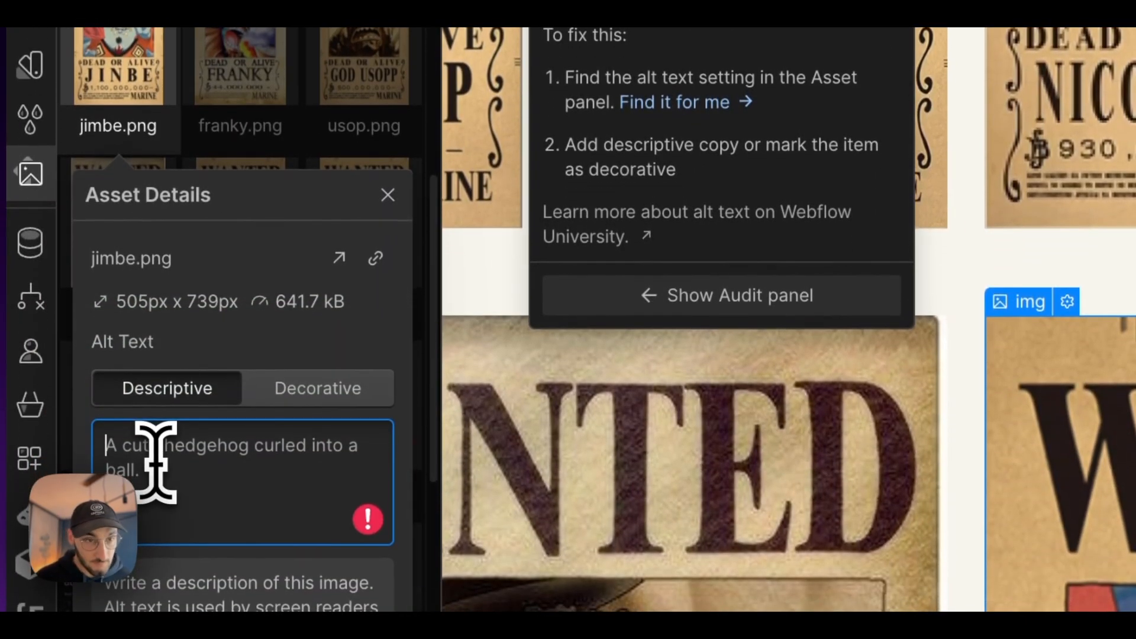
type("Affic")
type("he Wante")
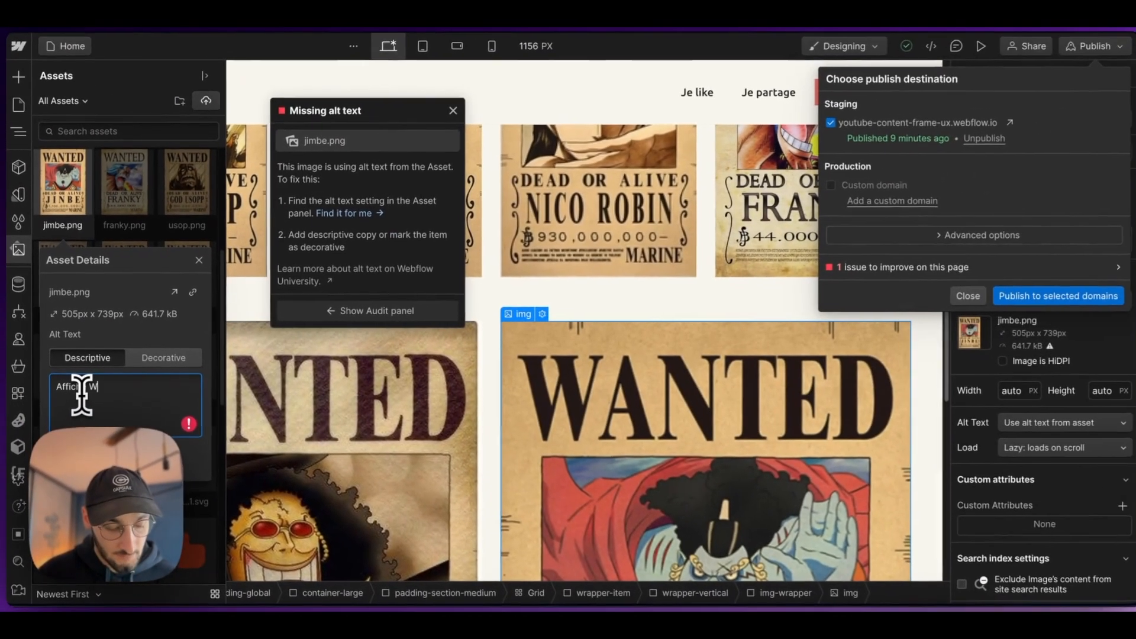
type("d de Jimbe")
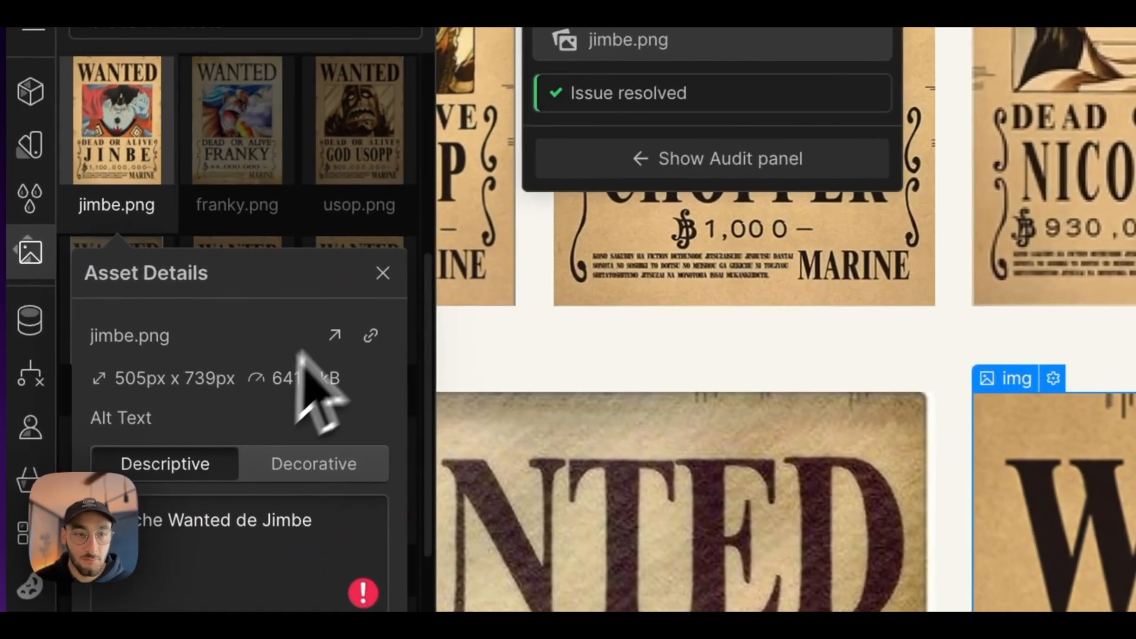
left_click(197, 261)
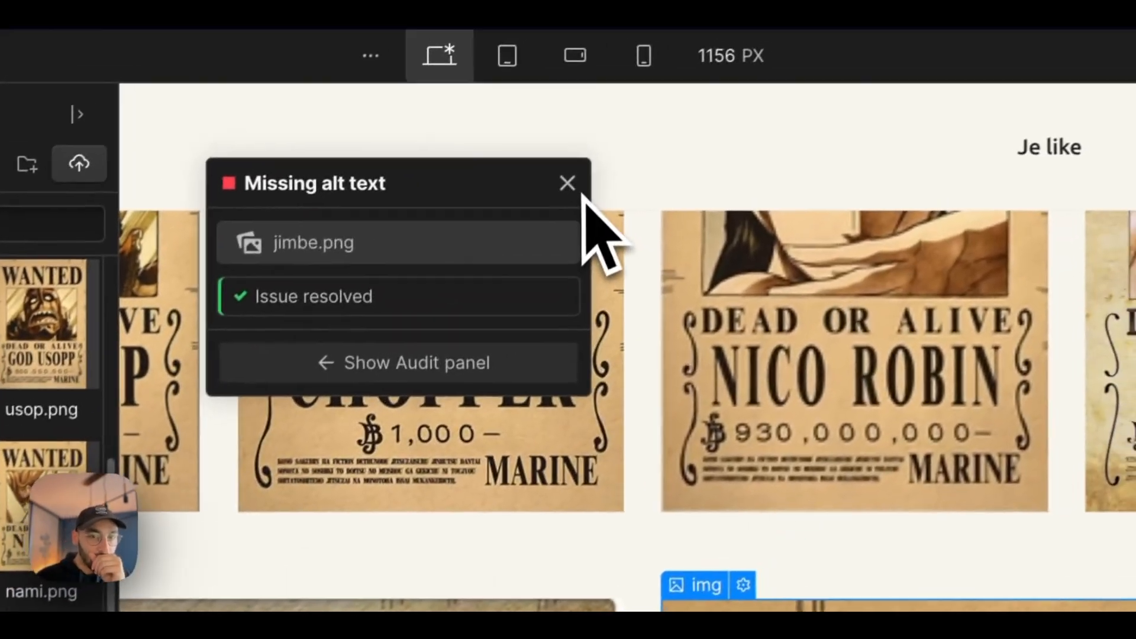
left_click(568, 183)
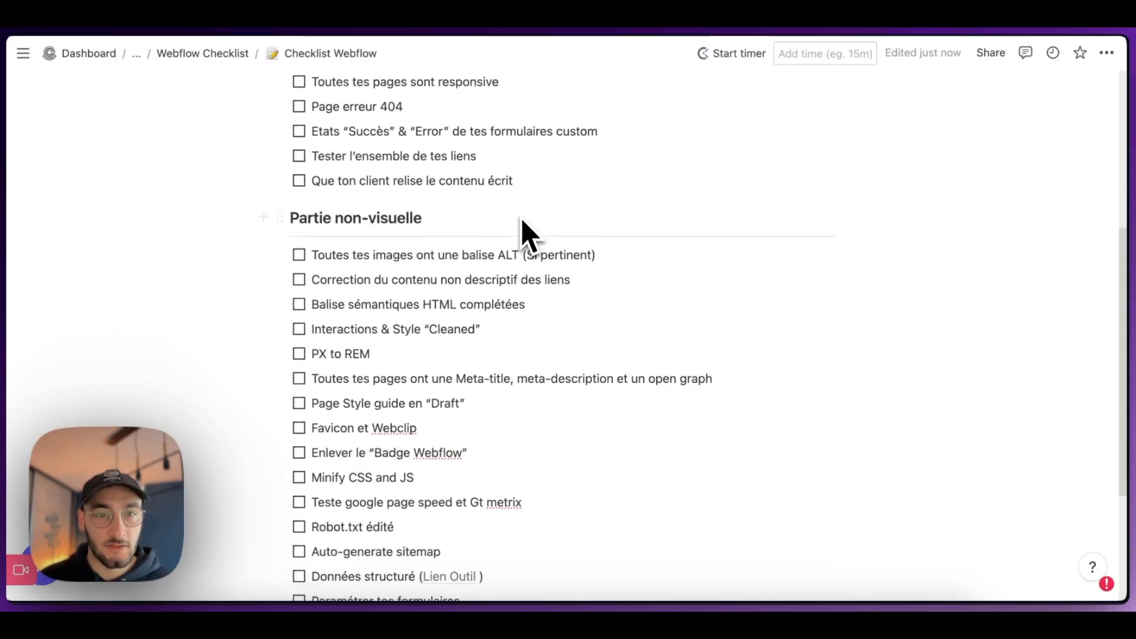
Step: Review the "Partie non-visuelle" items of the Notion checklist, return to Webflow and close the Assets list
scroll(524, 234, "down", 1)
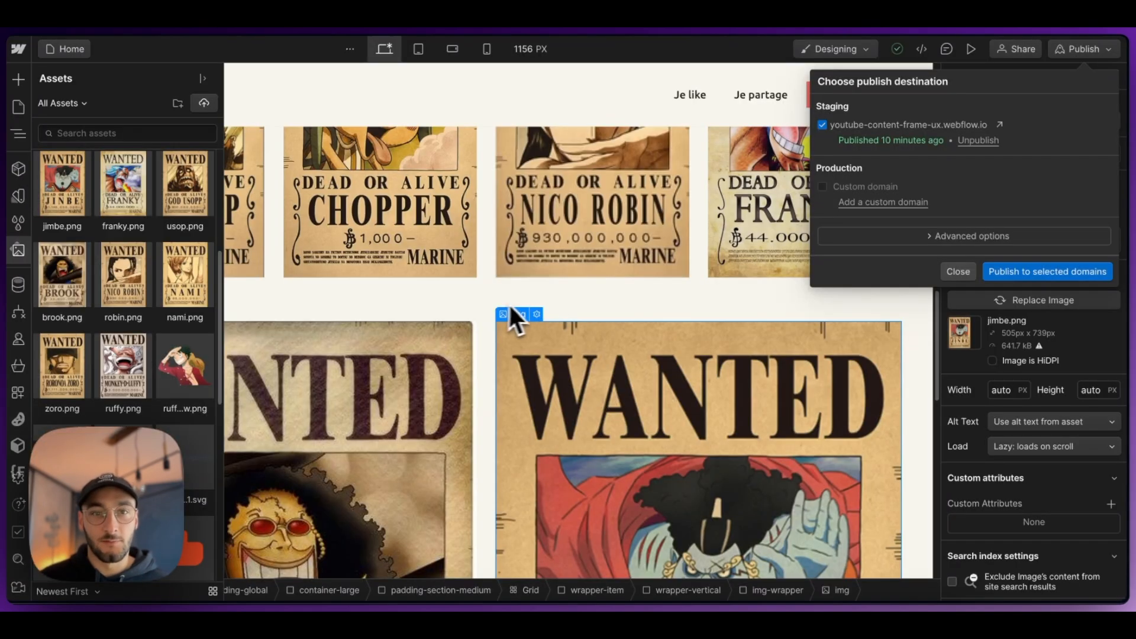
scroll(510, 320, "down", 10)
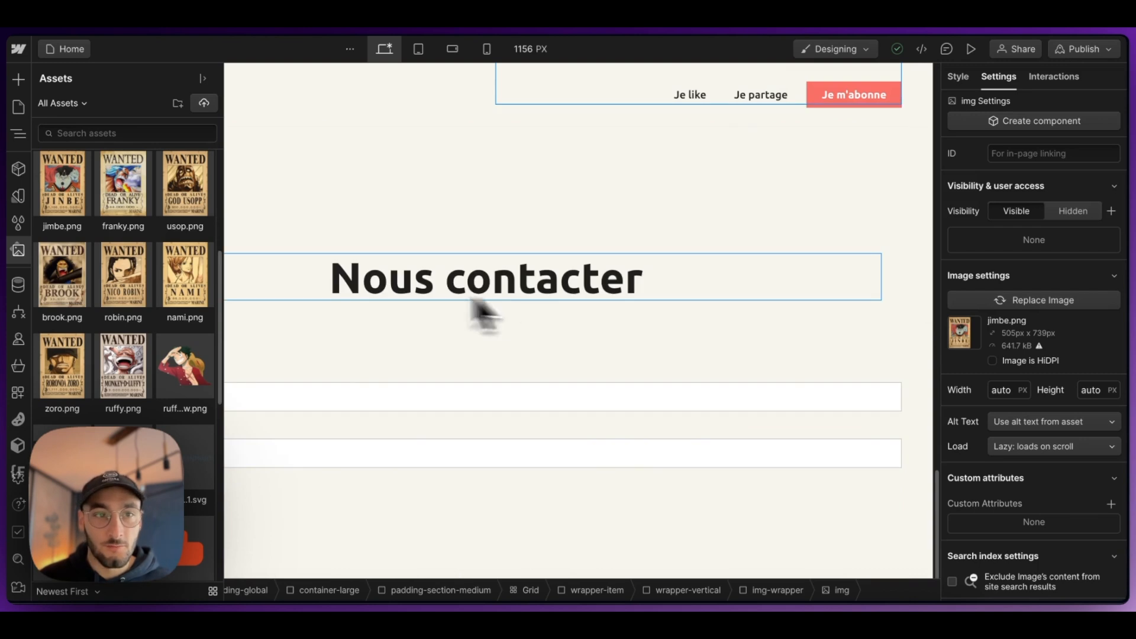
left_click(19, 134)
left_click(478, 314)
Step: Inspect the HTML embed code of the Frame-ux logo in the navbar and close the code editor
scroll(474, 290, "up", 10)
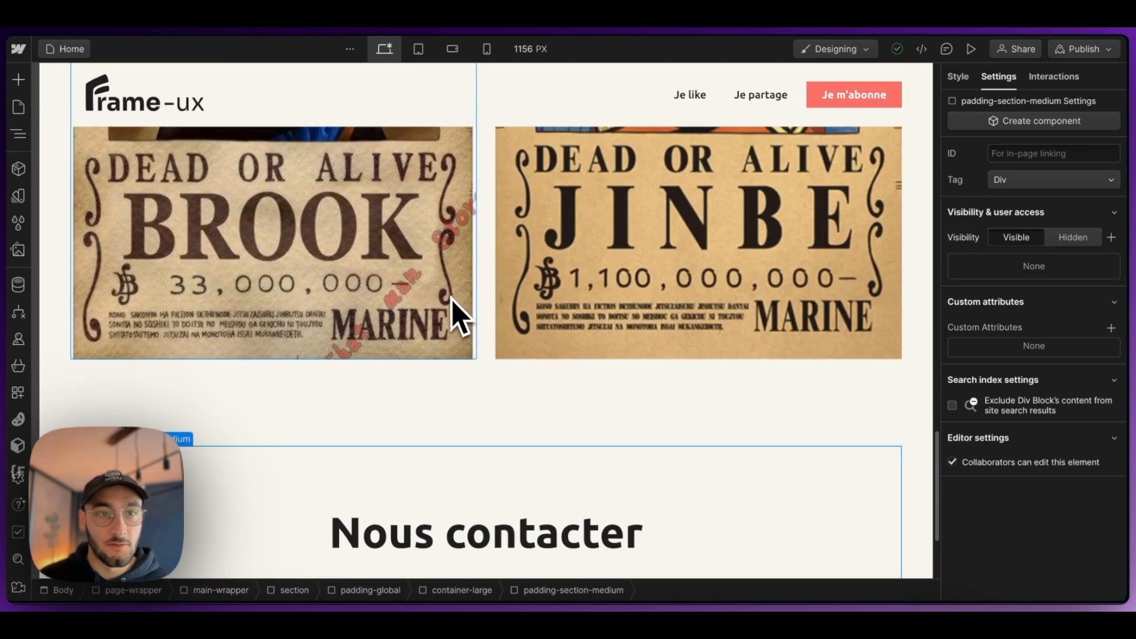
scroll(464, 322, "up", 2)
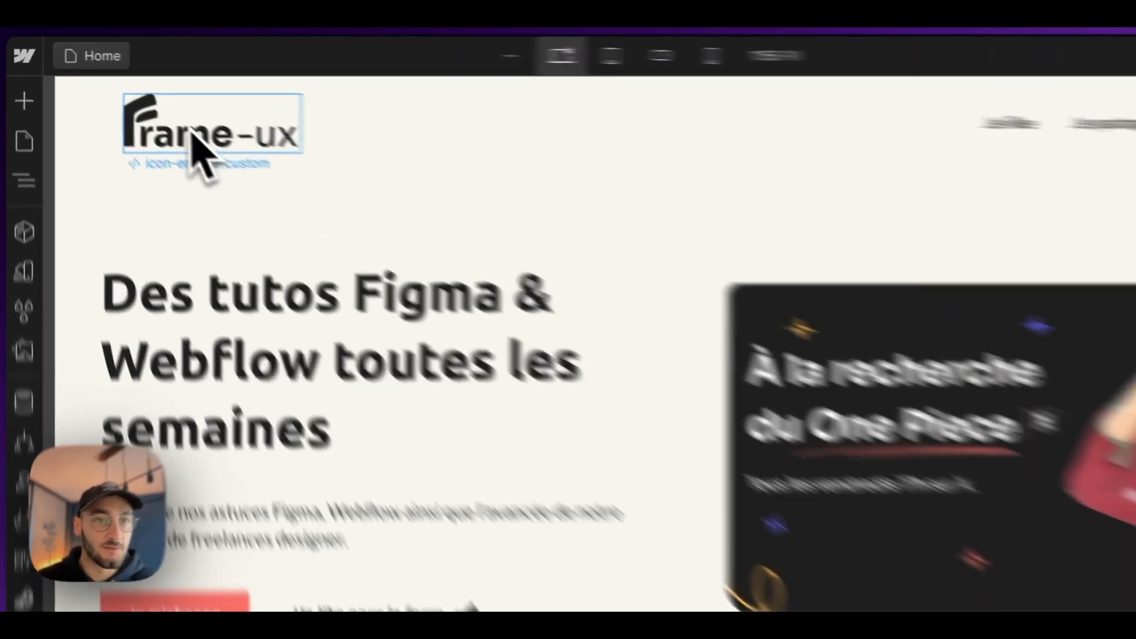
left_click(129, 97)
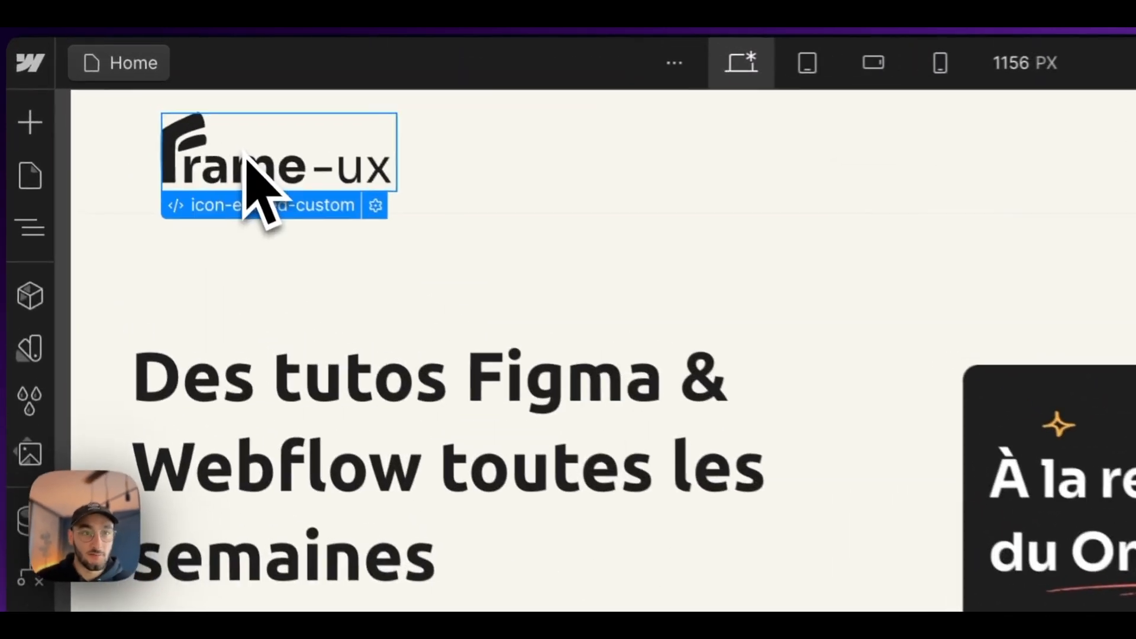
left_click(376, 206)
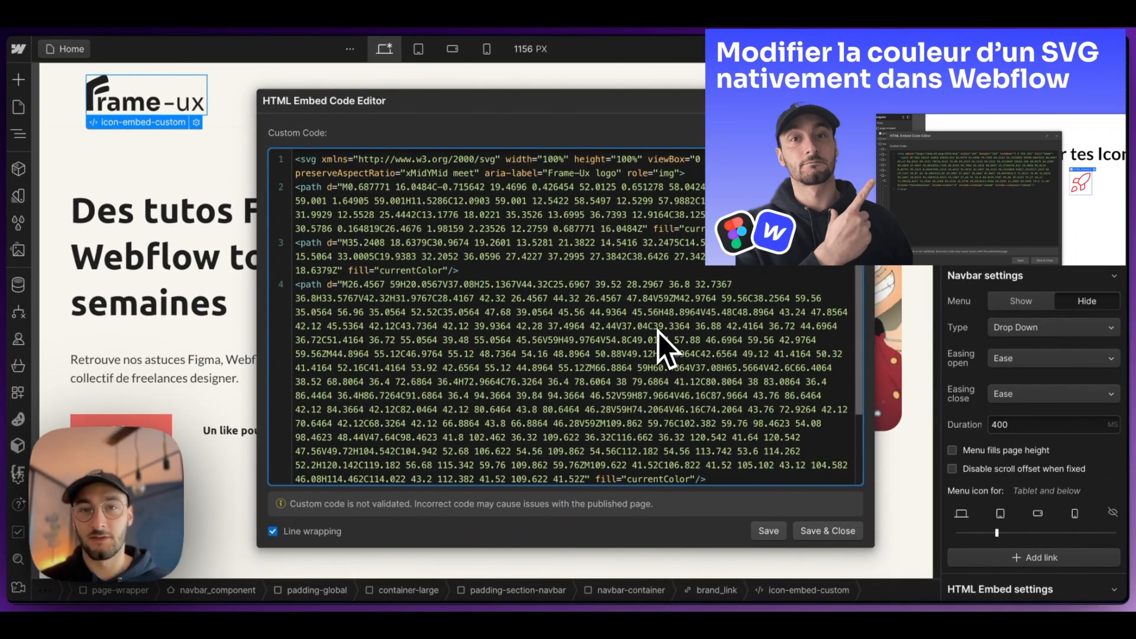
left_click(857, 100)
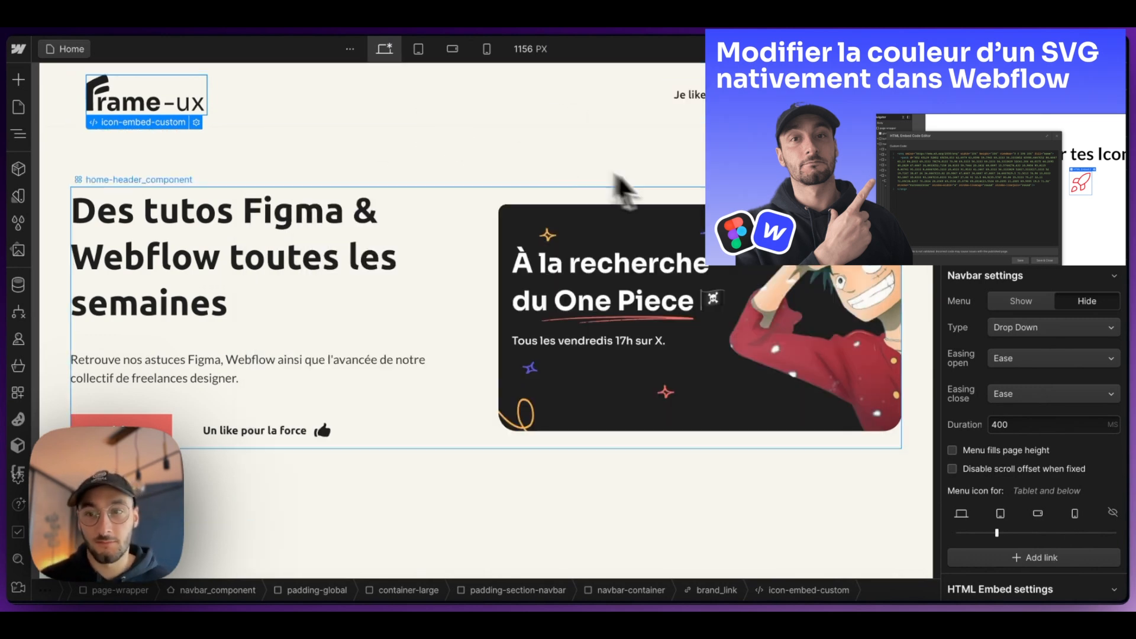
Step: Select the logo's parent brand_link and copy the name of its aria-label custom attribute
scroll(943, 368, "down", 1)
scroll(996, 378, "down", 3)
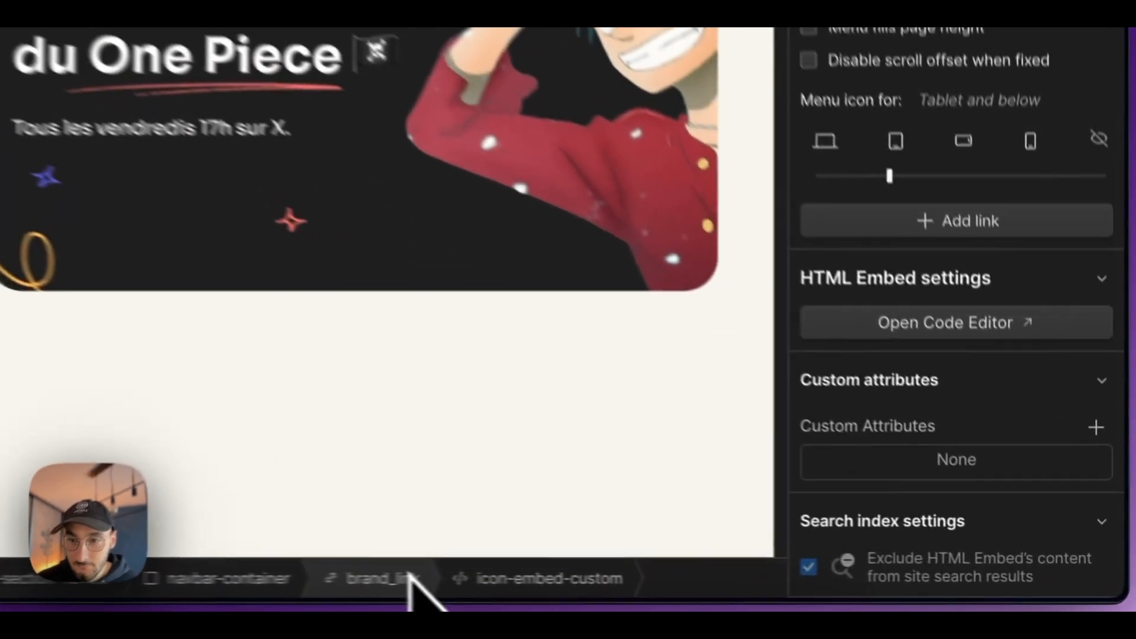
left_click(728, 590)
scroll(781, 500, "down", 8)
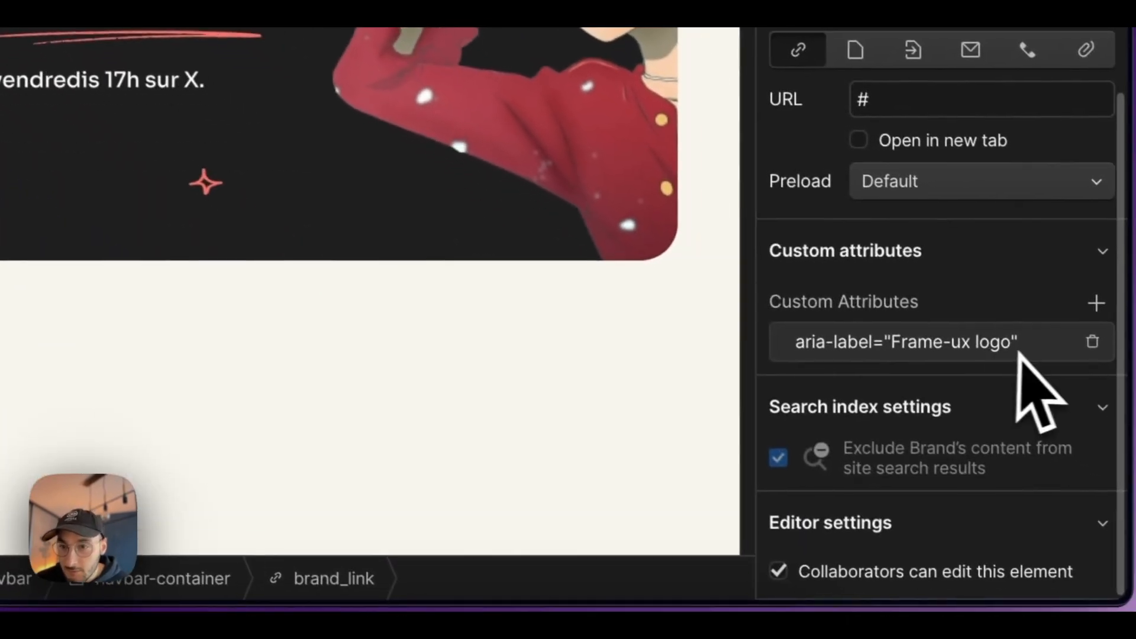
left_click(967, 346)
triple_click(957, 397)
key("super+c")
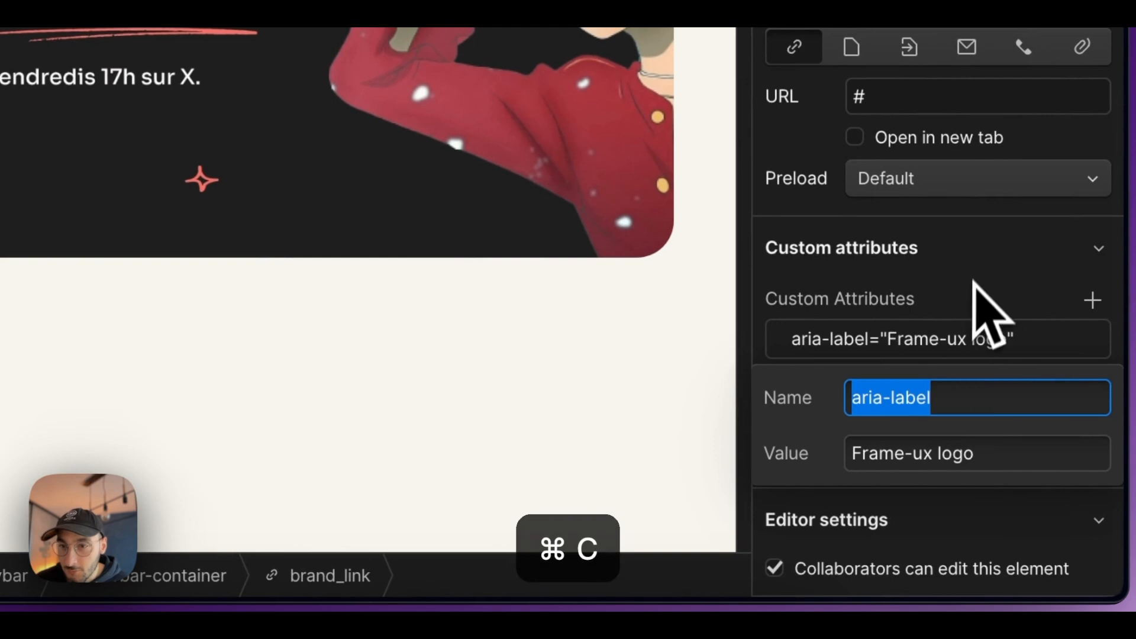
left_click(976, 325)
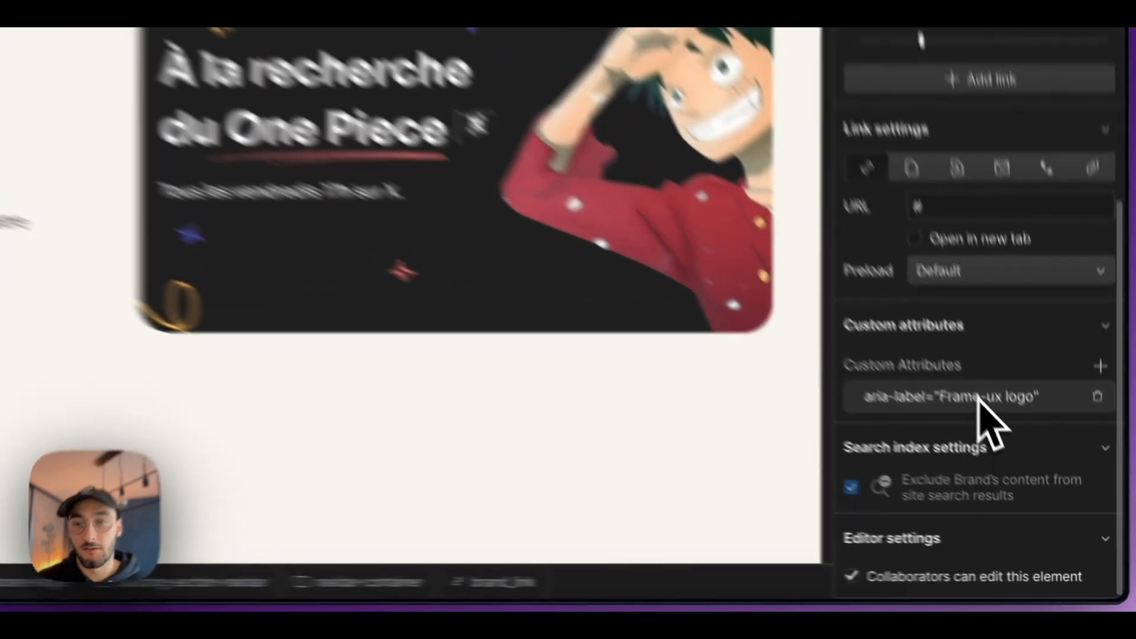
Step: Delete the aria-label custom attribute from brand_link
left_click(1034, 472)
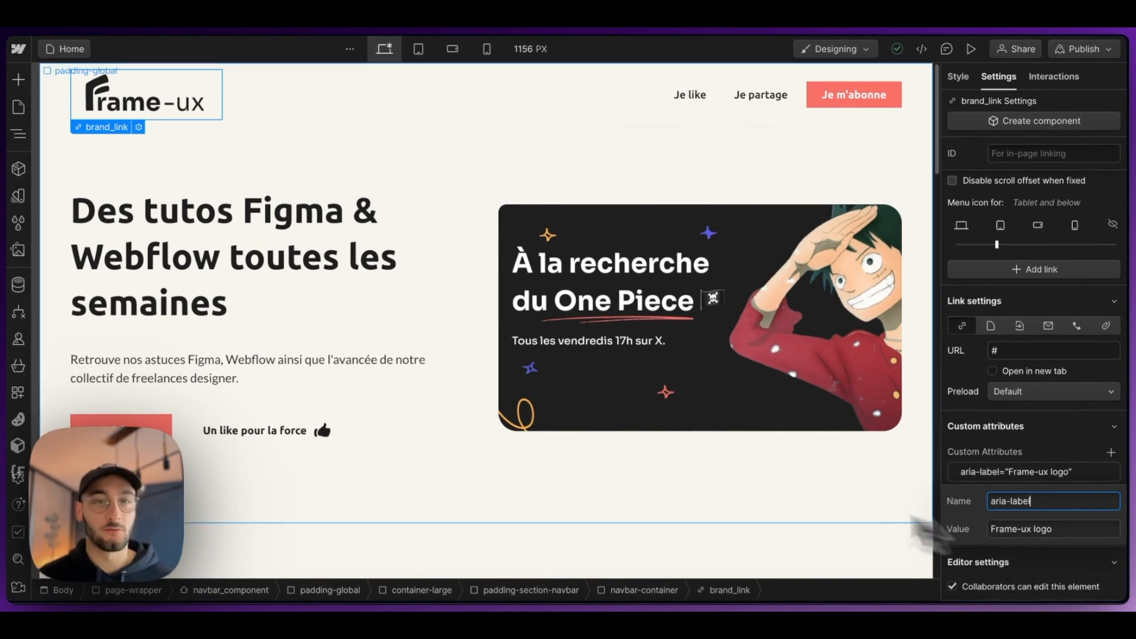
left_click(1064, 471)
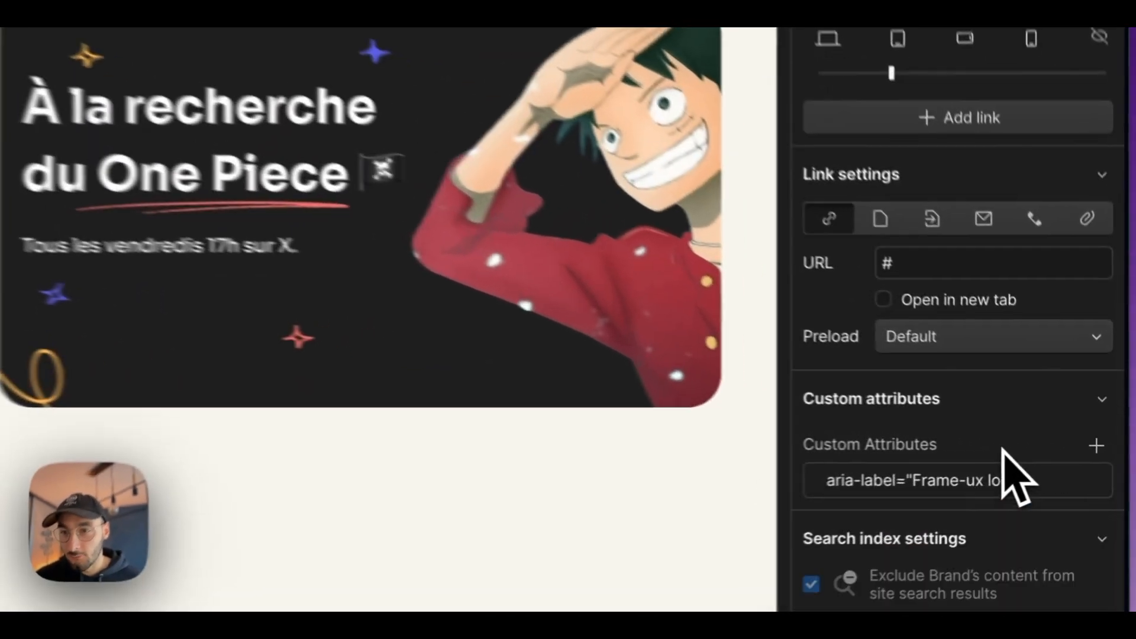
left_click(1107, 471)
Step: Expand the "Non-descriptive link content" issue in the page audit and go to the flagged brand_link
left_click(1014, 101)
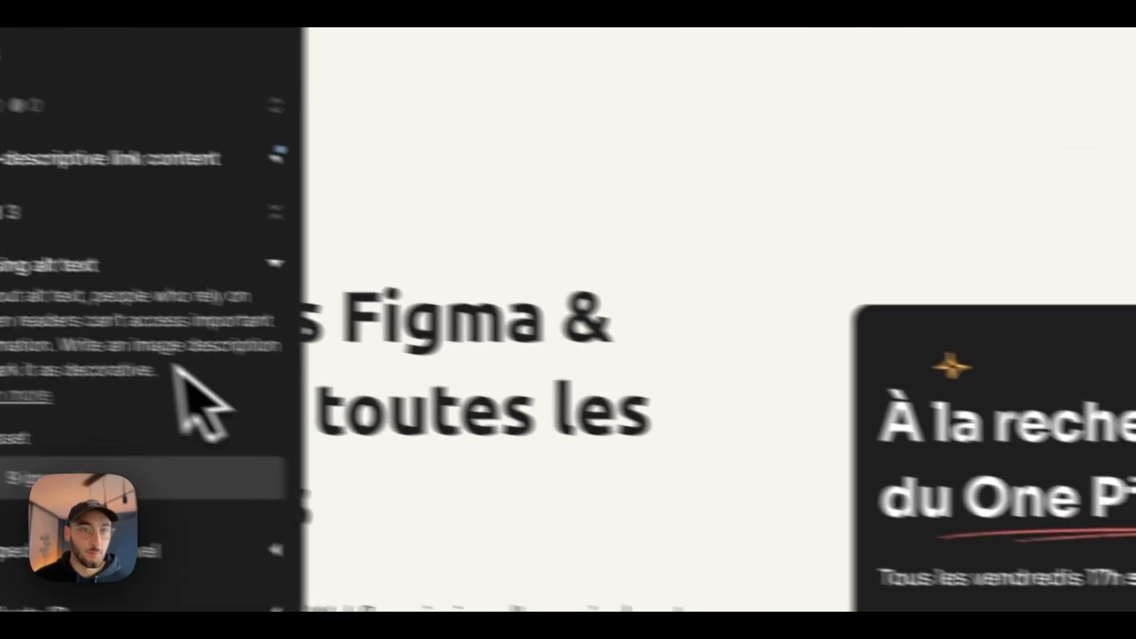
left_click(136, 159)
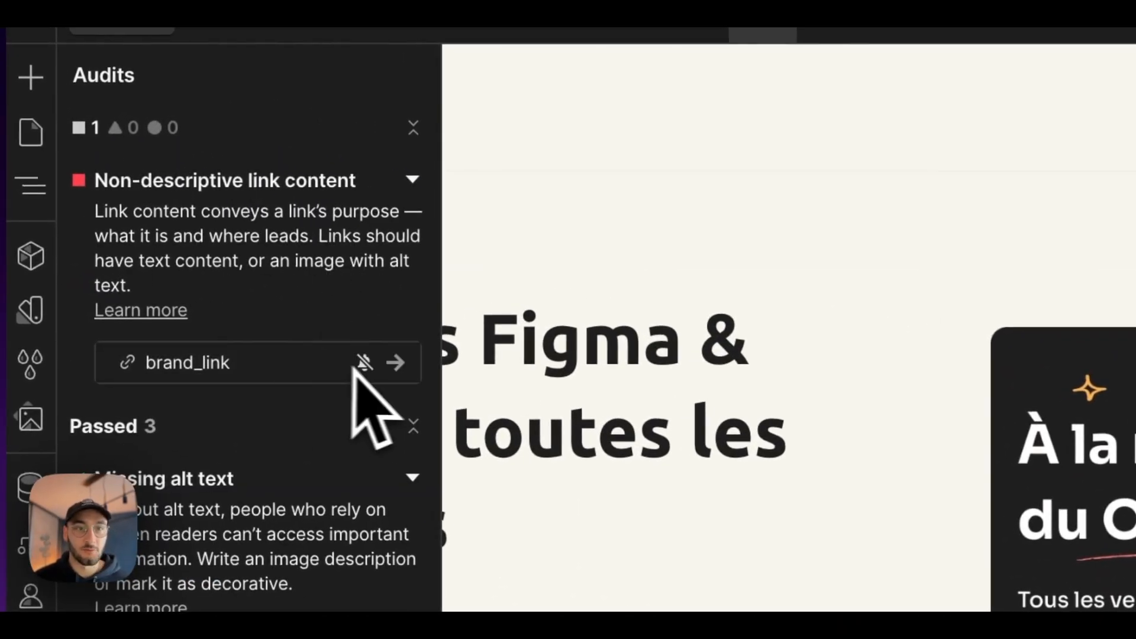
left_click(394, 361)
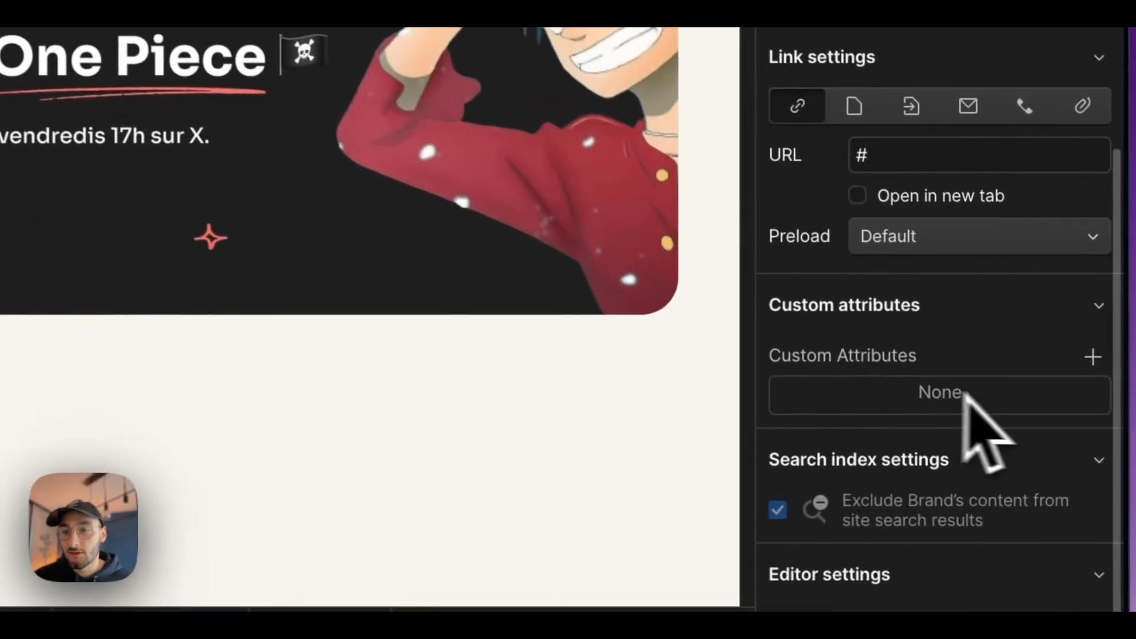
Step: Add a custom attribute to brand_link with the name aria-label and the value "Frame-Ux logo"
left_click(1111, 452)
key("super+v")
left_click(883, 508)
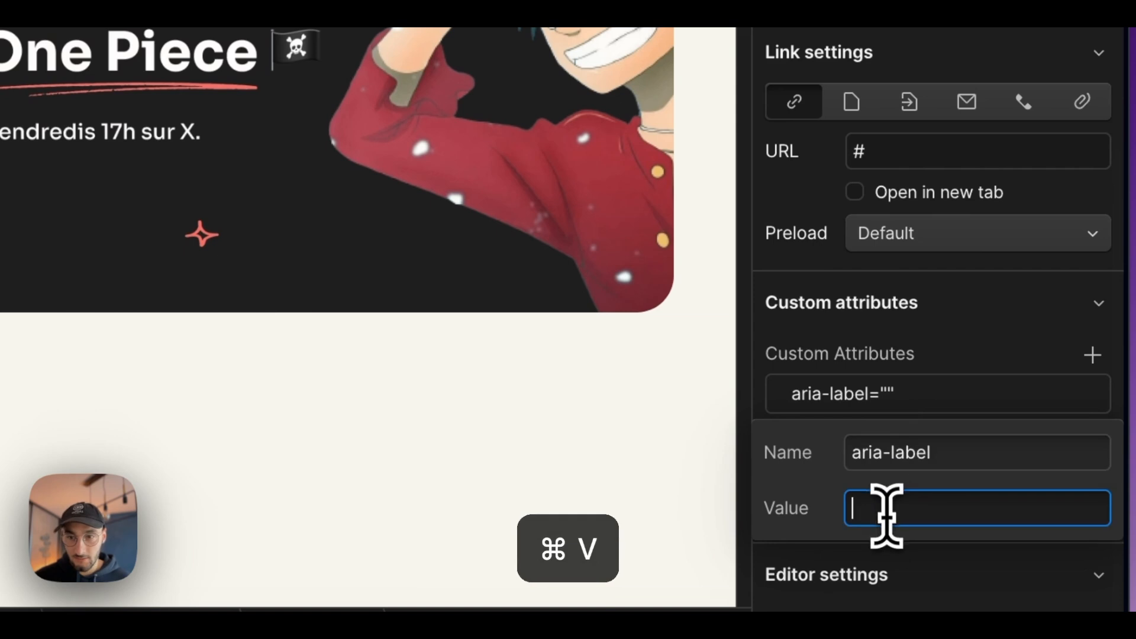
type("Frame-Ux logo")
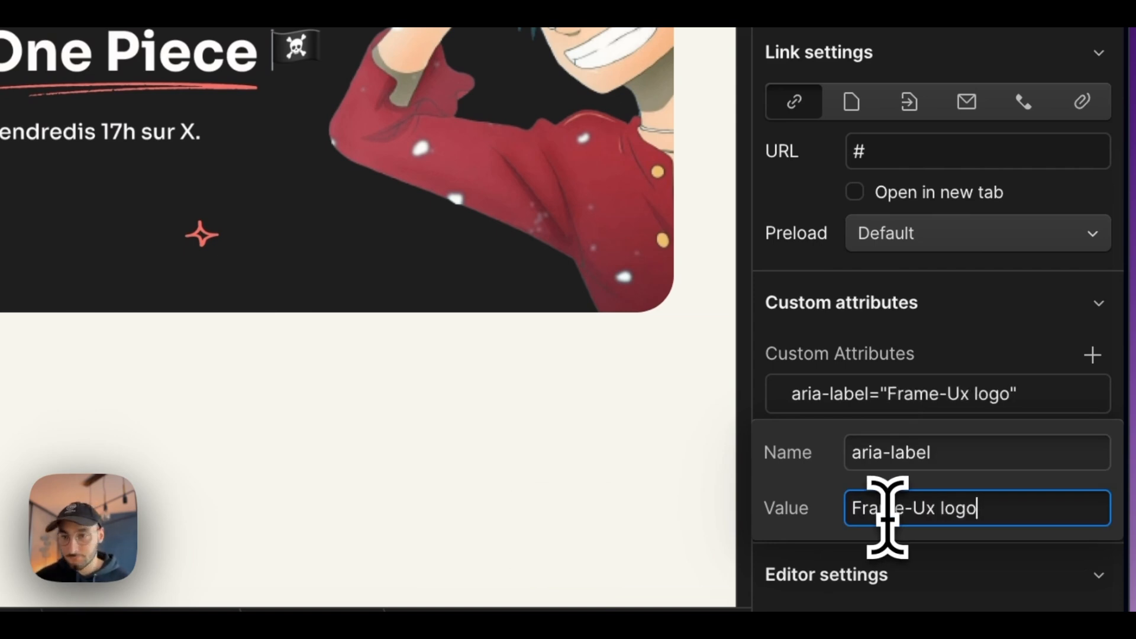
left_click(950, 349)
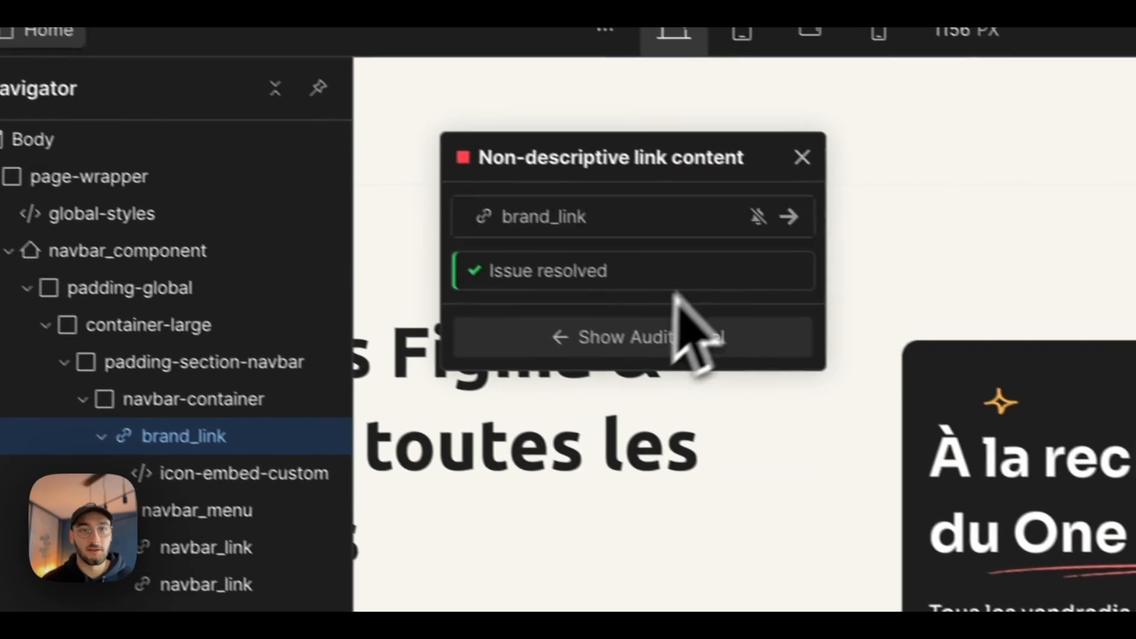
Step: Leave the brand_link settings and select the logo's icon-embed-custom element on the Home page
left_click(802, 157)
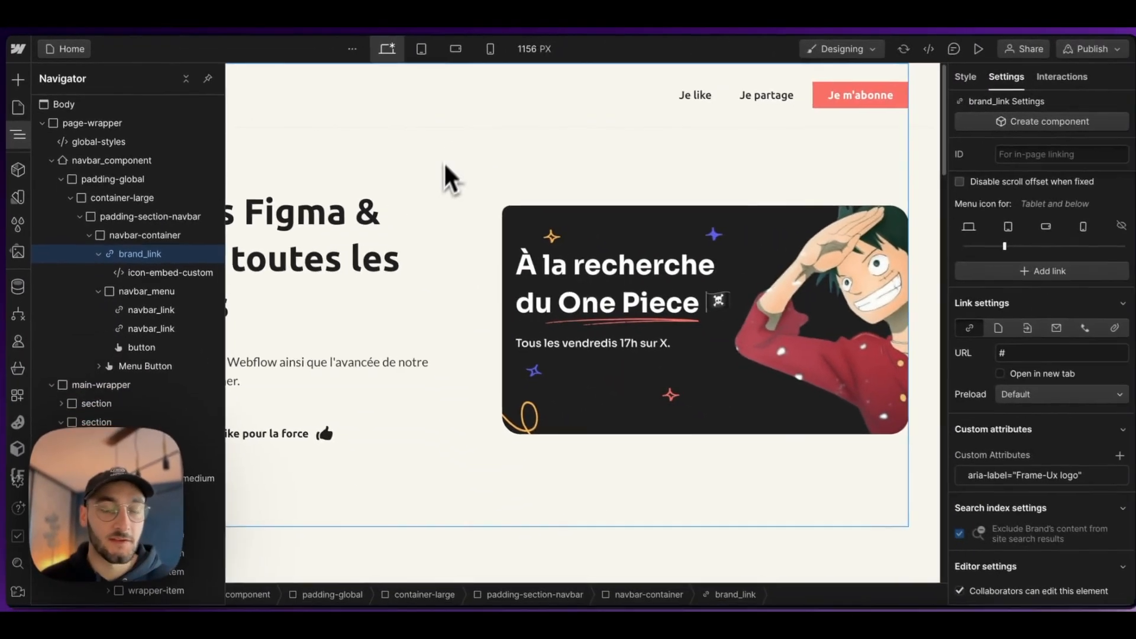
left_click(450, 178)
left_click(110, 117)
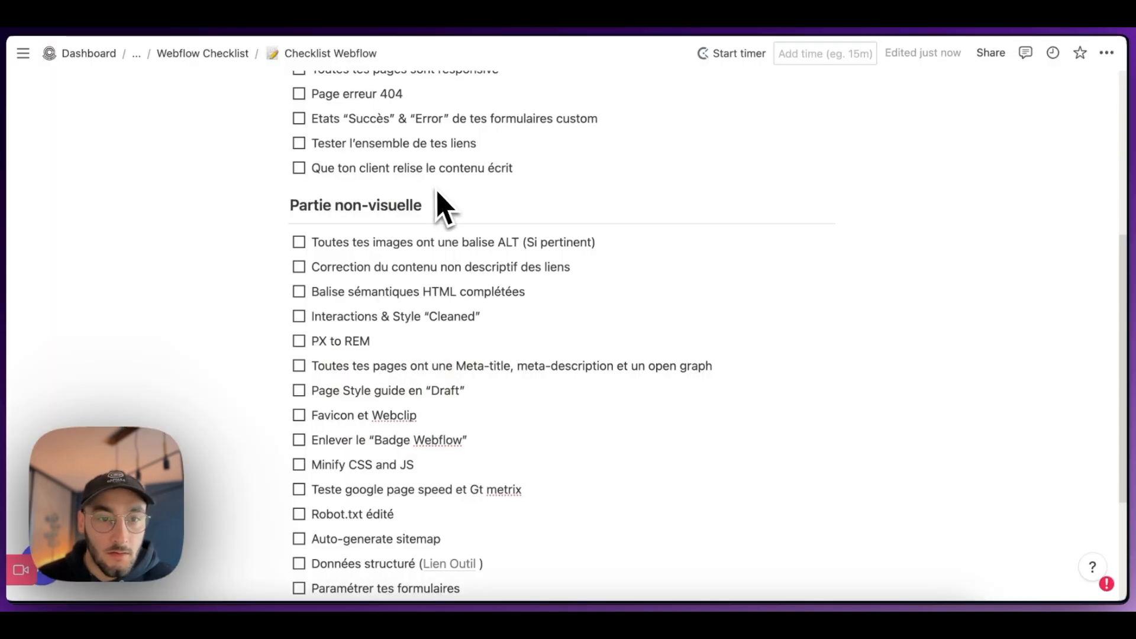
scroll(438, 201, "down", 1)
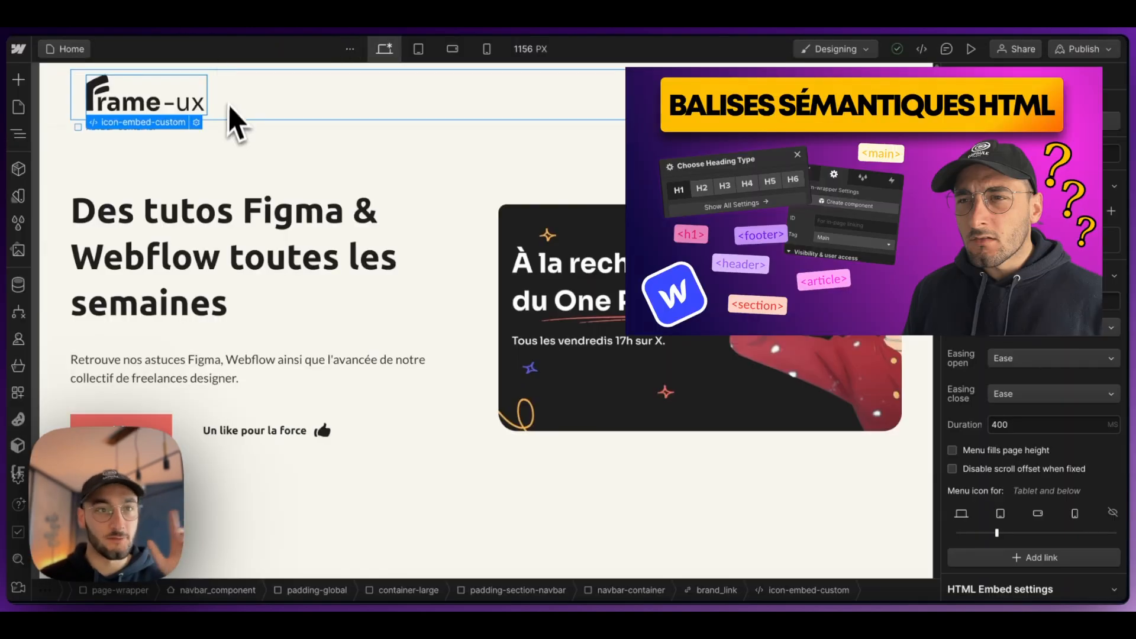
Step: Examine the semantic HTML tags assigned to main-wrapper and its first section in the page structure
left_click(17, 138)
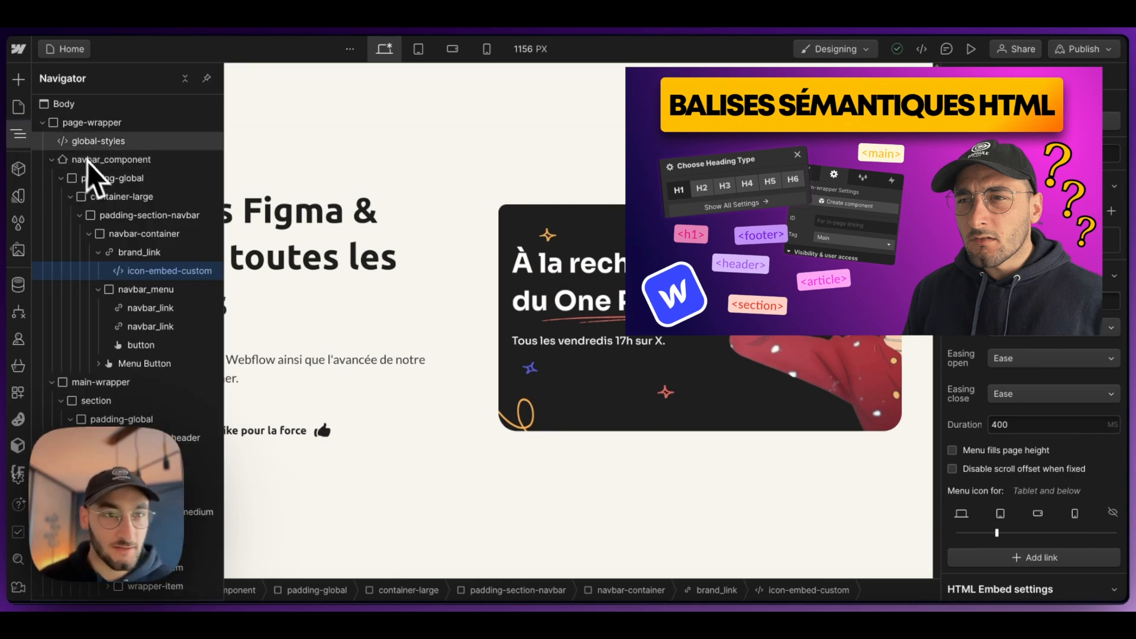
left_click(42, 123)
left_click(43, 123)
left_click(51, 159)
left_click(88, 177)
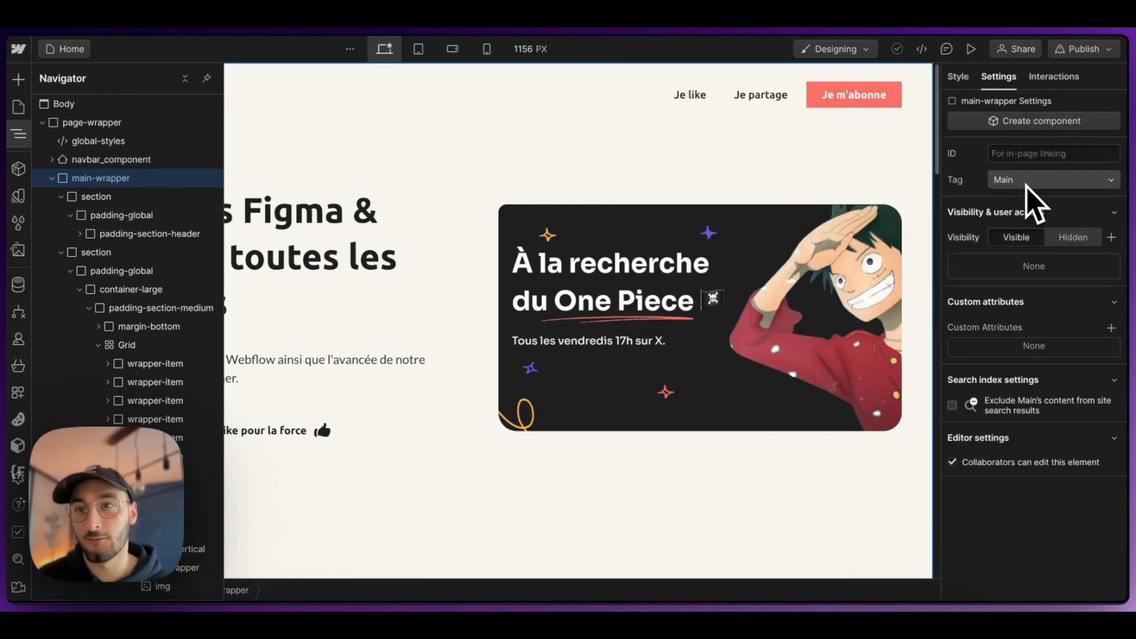
left_click(61, 197)
left_click(90, 201)
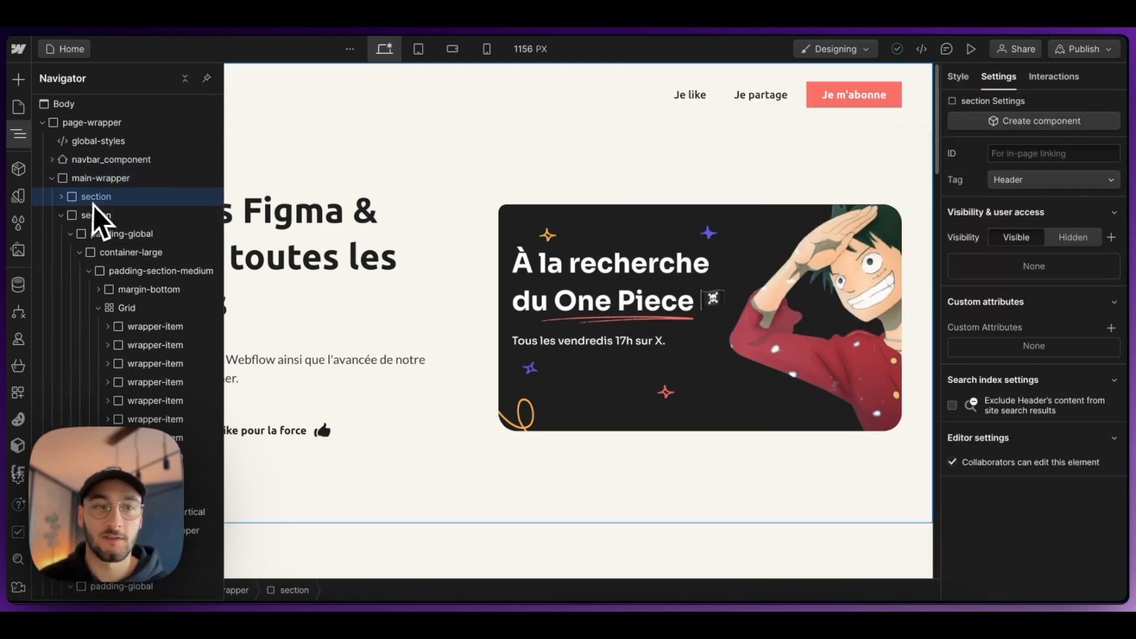
Step: Check the HTML tag of main-wrapper's second section, collapse it, and select the hero's button-group on the page
left_click(88, 217)
left_click(61, 215)
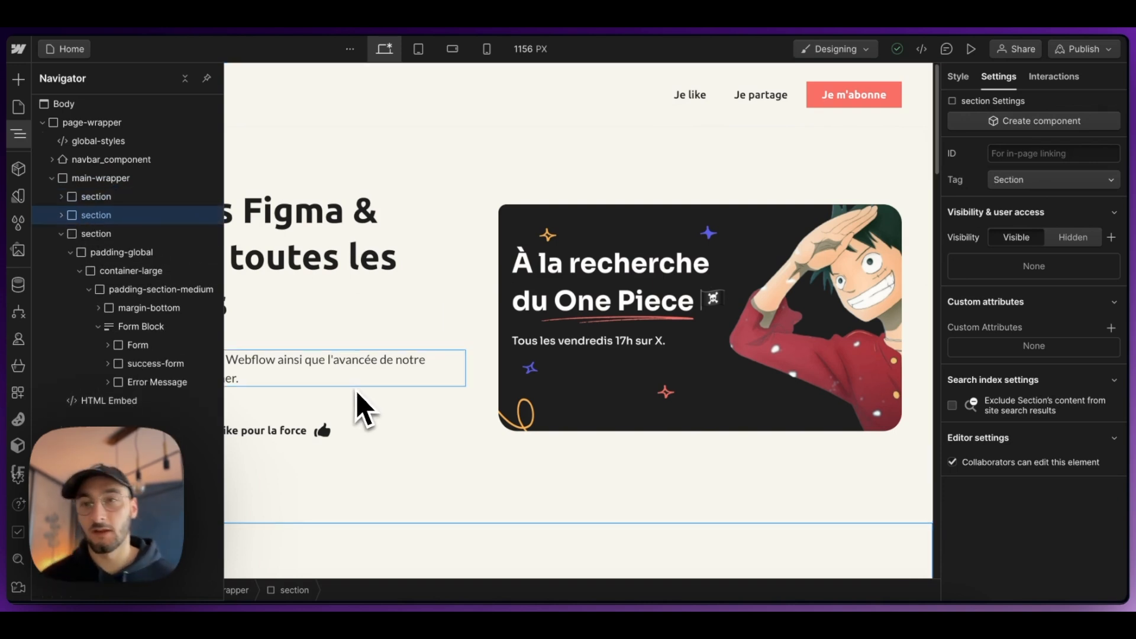
left_click(395, 434)
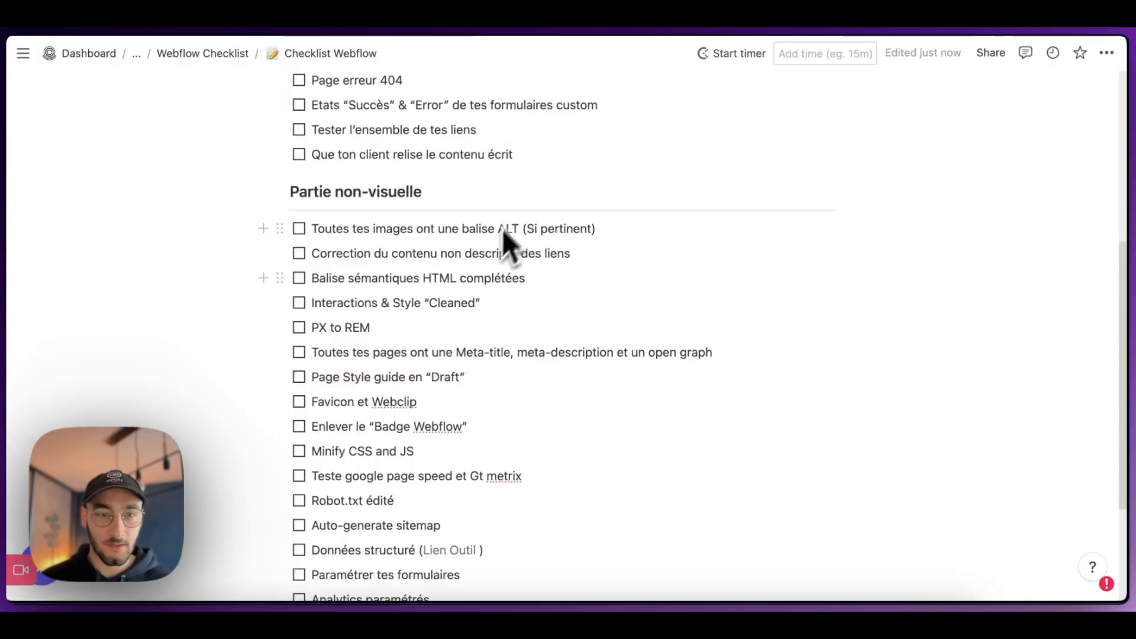
scroll(503, 231, "down", 1)
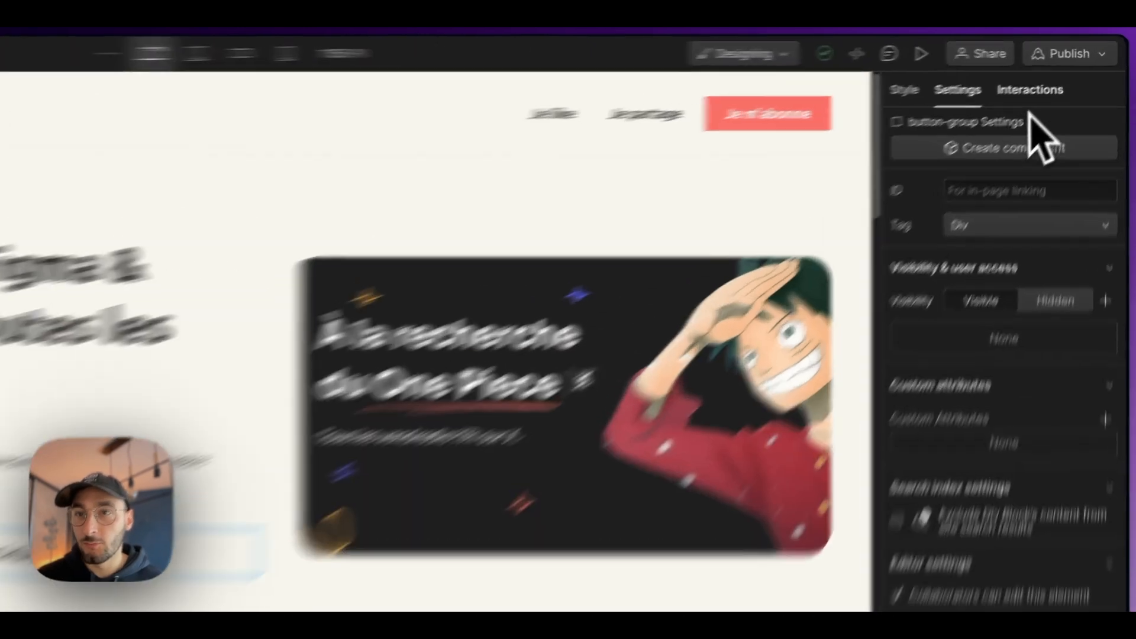
Step: Open the clean-up of unused interactions to review its triggers and animations, and close it without deleting anything
left_click(1054, 80)
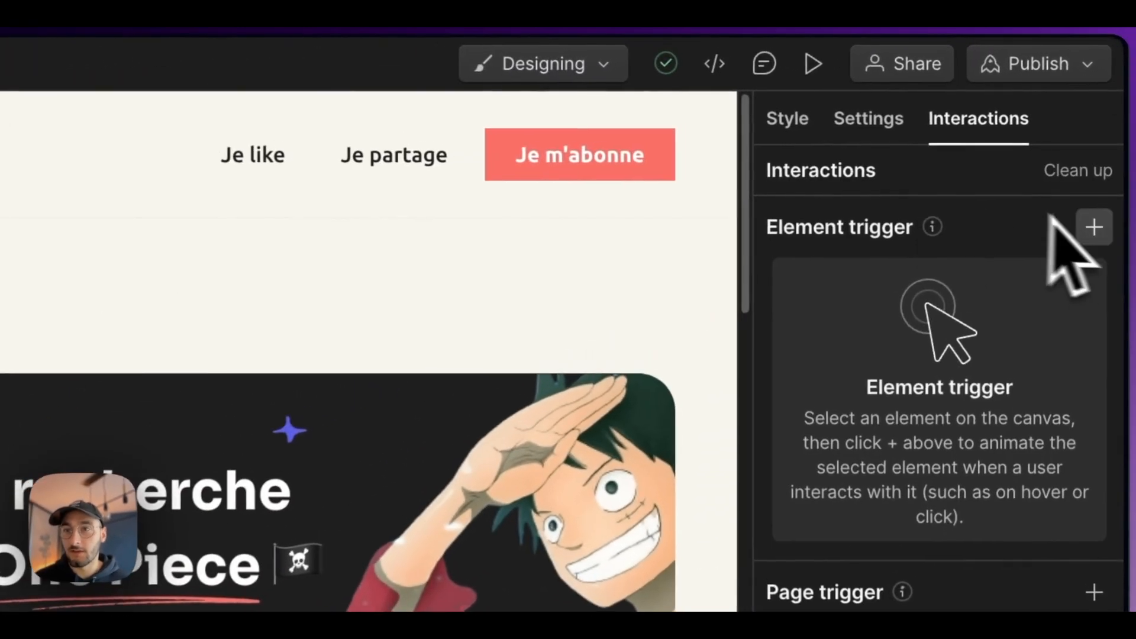
left_click(1079, 165)
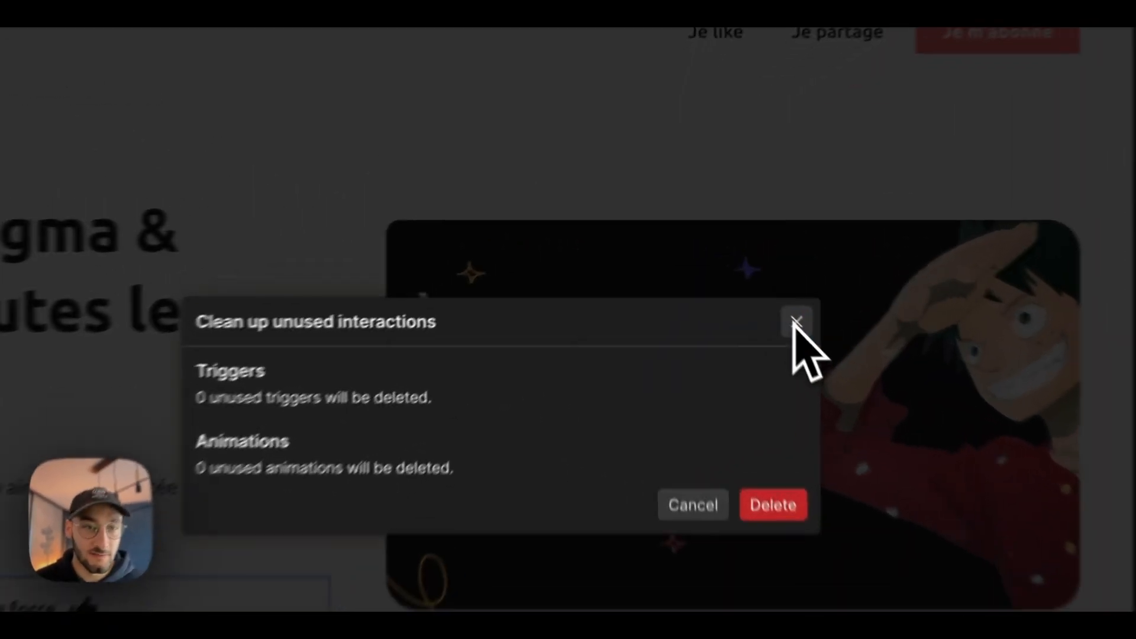
left_click(736, 264)
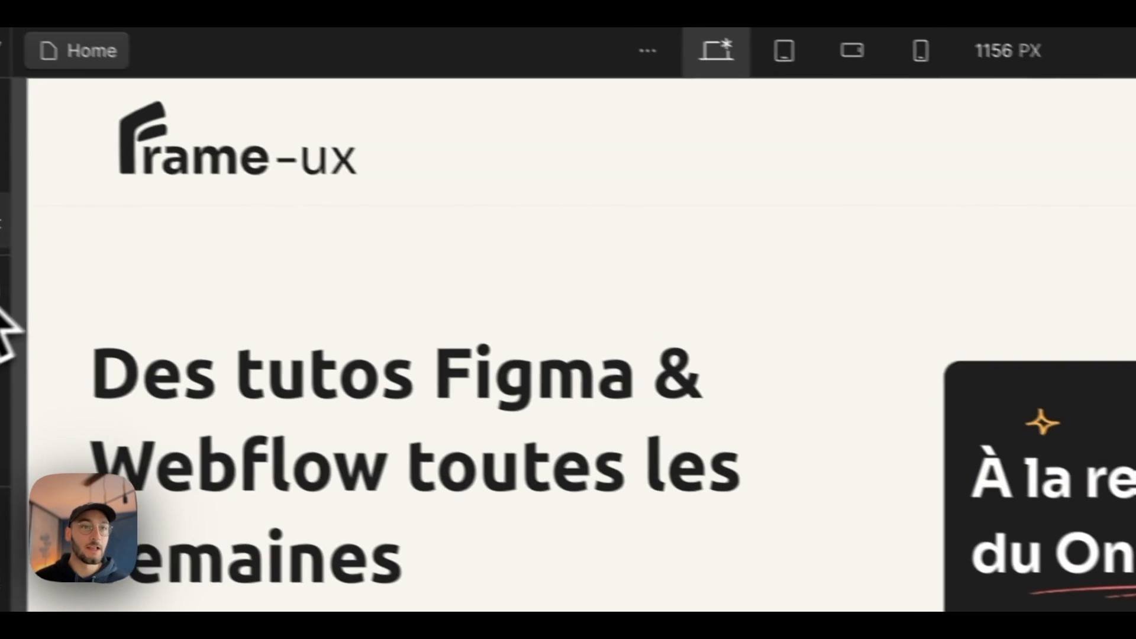
Step: Start the clean-up of unused style selectors and review the styles not associated with any page elements
left_click(30, 413)
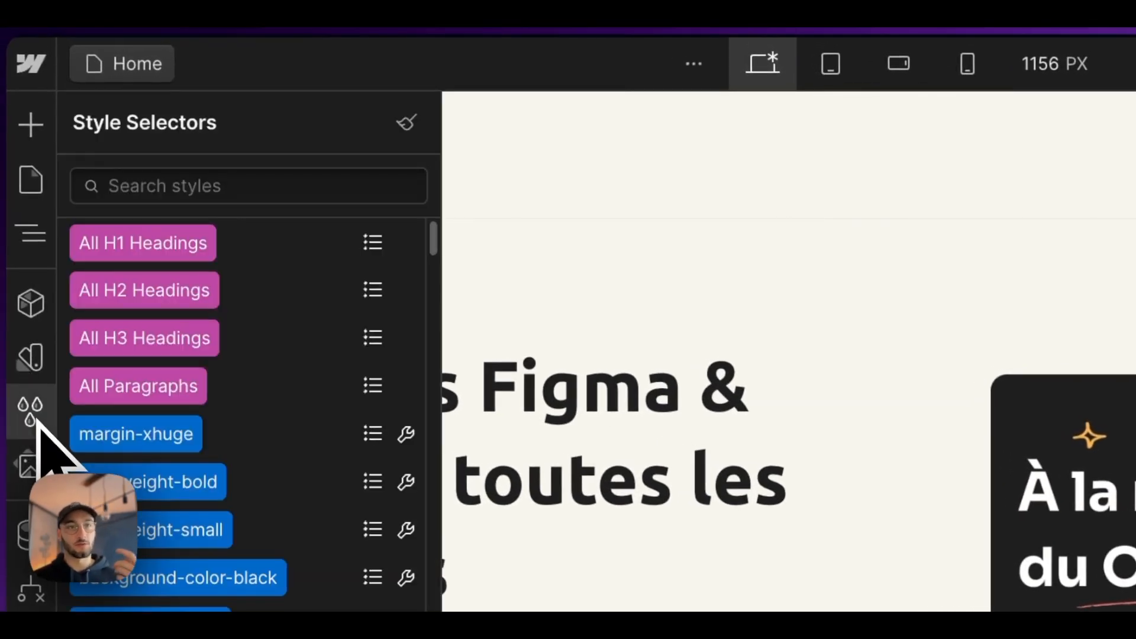
left_click(406, 124)
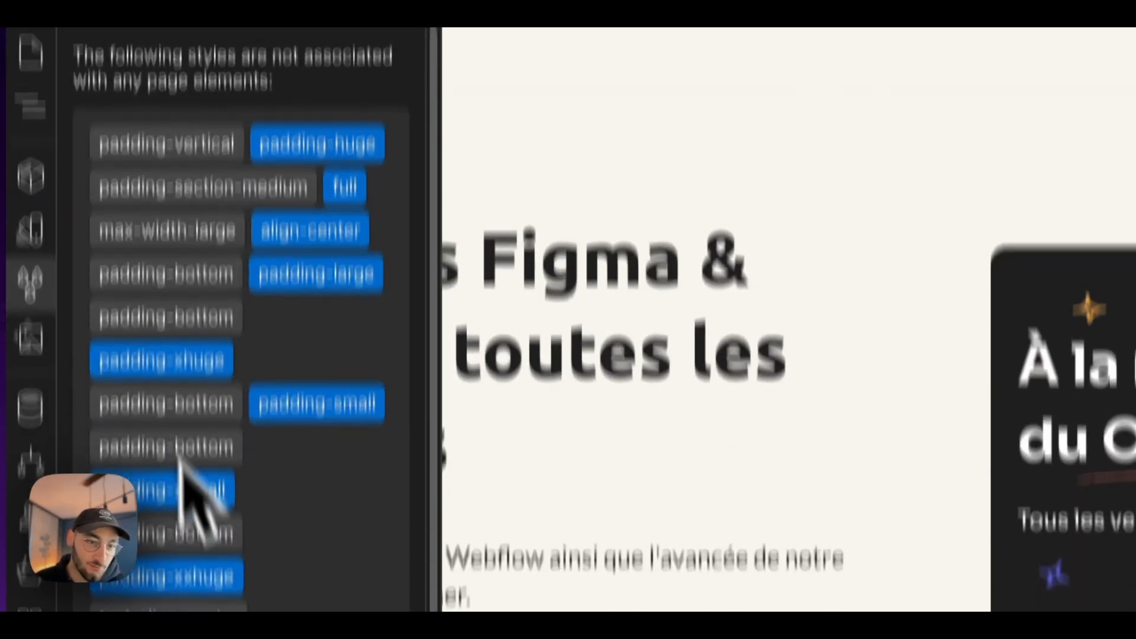
scroll(202, 586, "down", 5)
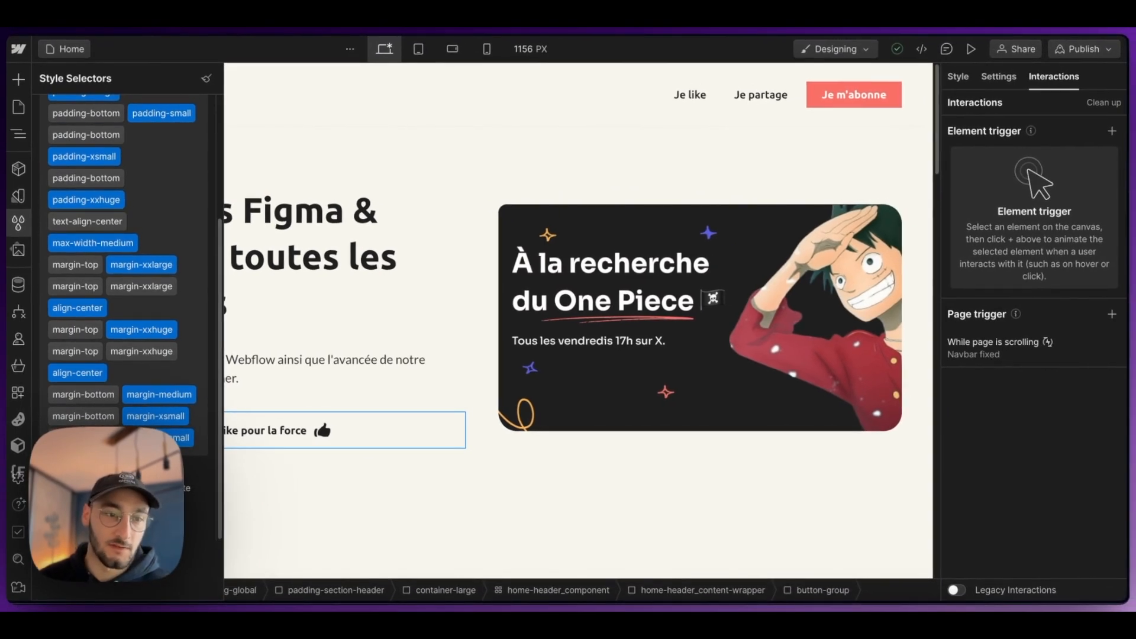
left_click(83, 504)
left_click(397, 302)
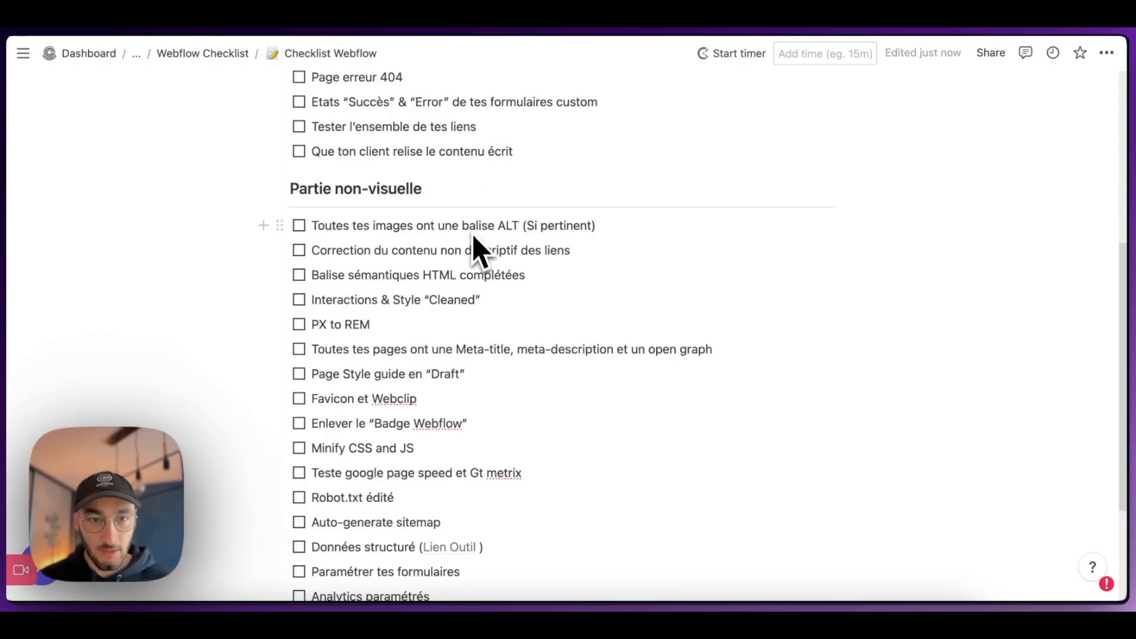
Step: Inspect the styles of the hero's Heading 1 and the spacing units of the padding-bottom block beneath it
scroll(477, 252, "down", 1)
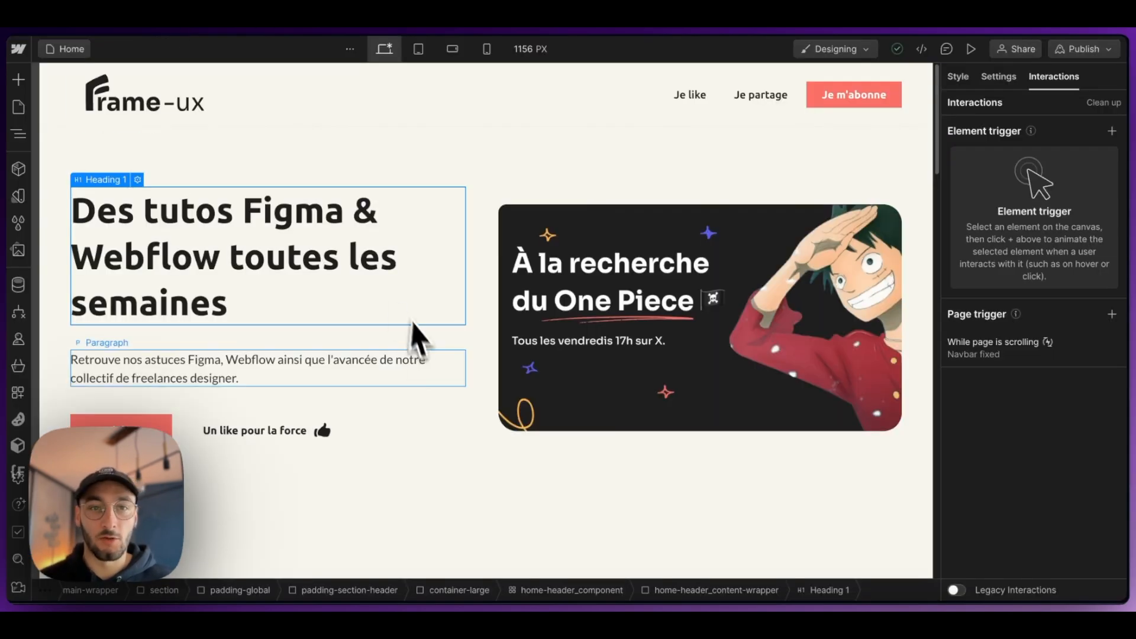
left_click(370, 373)
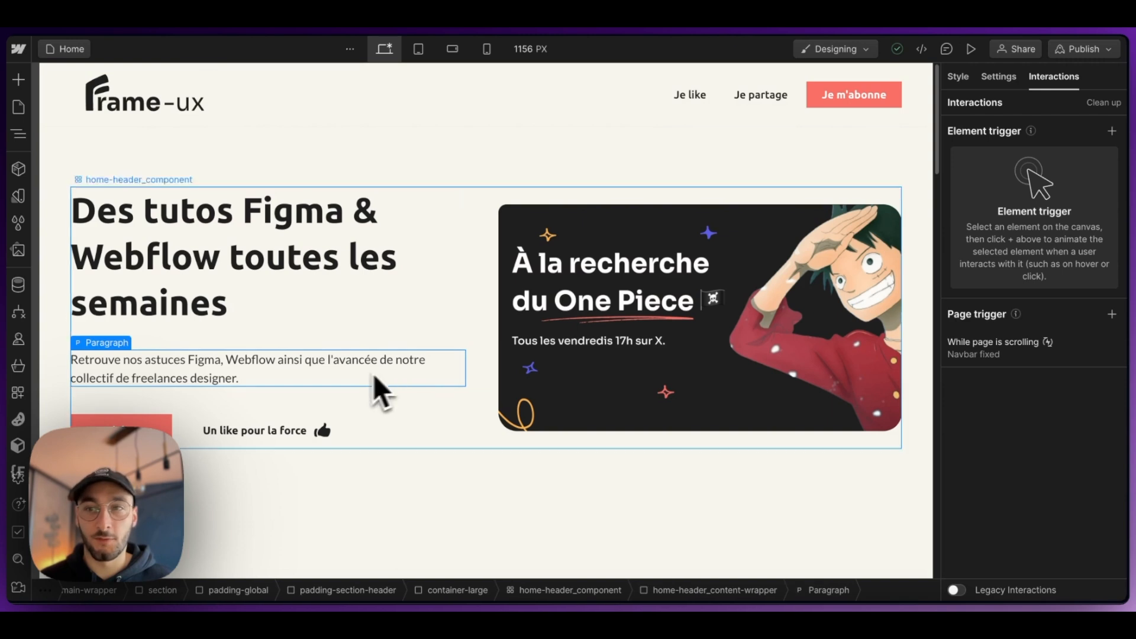
left_click(459, 251)
left_click(958, 77)
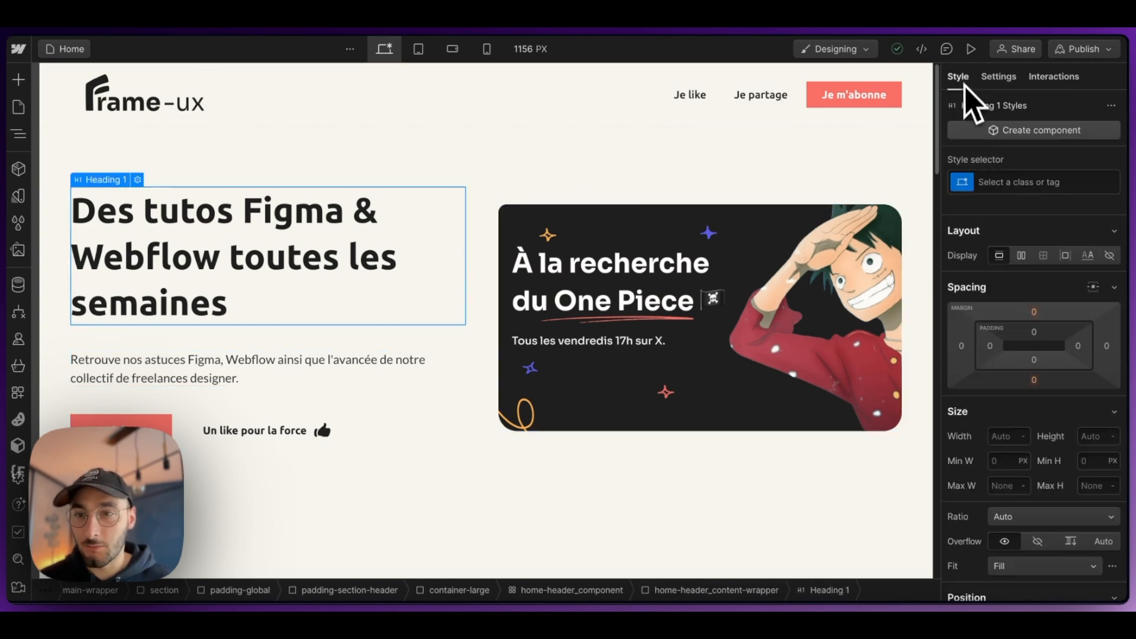
left_click(370, 344)
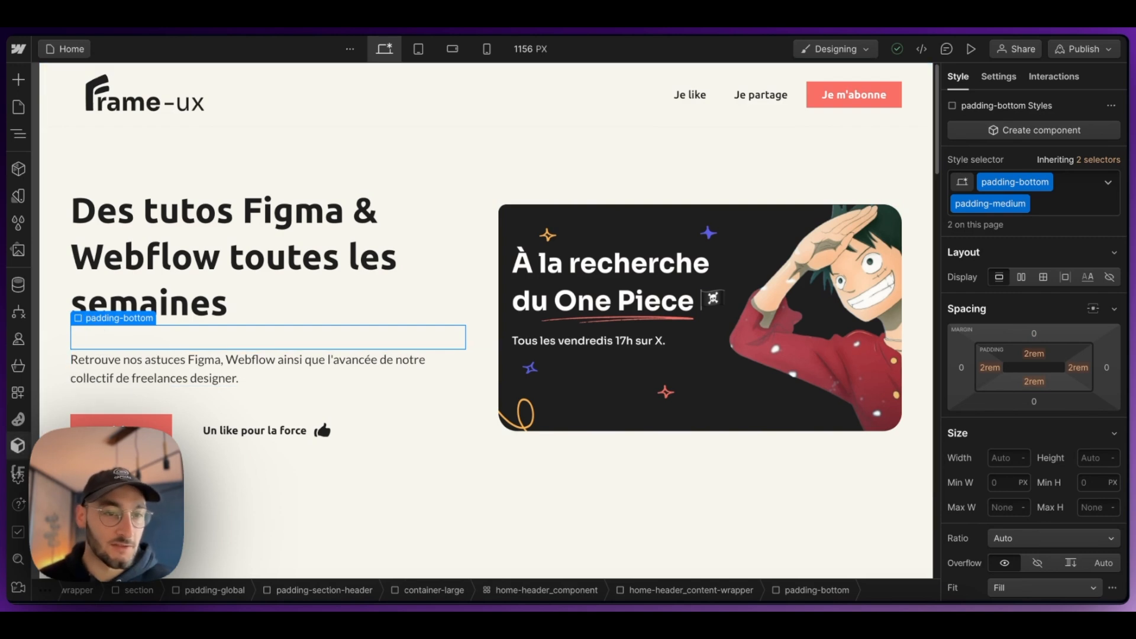
Step: Open the PX to REM Migrator from Finsweet's Client-First tools and return to the checklist
left_click(22, 467)
left_click(125, 118)
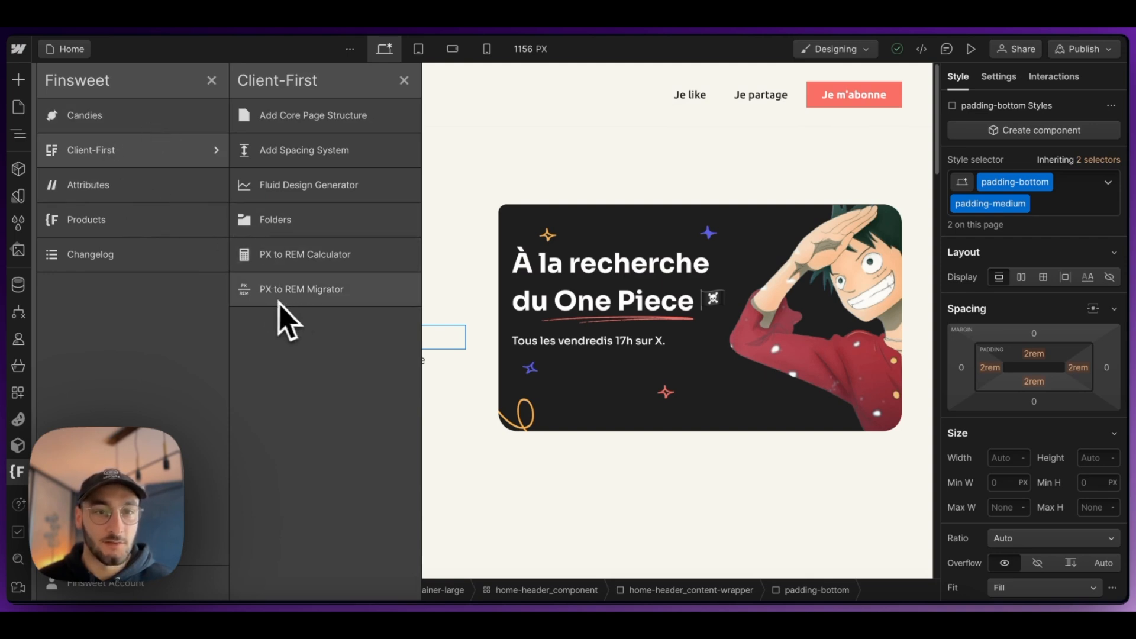
left_click(296, 299)
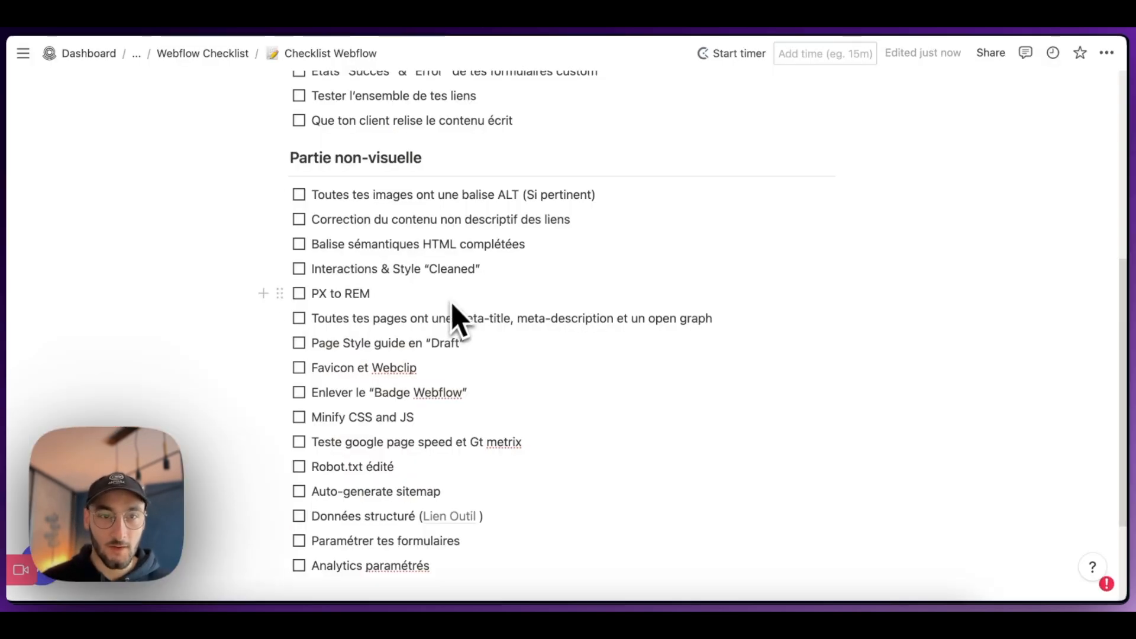
scroll(449, 308, "down", 1)
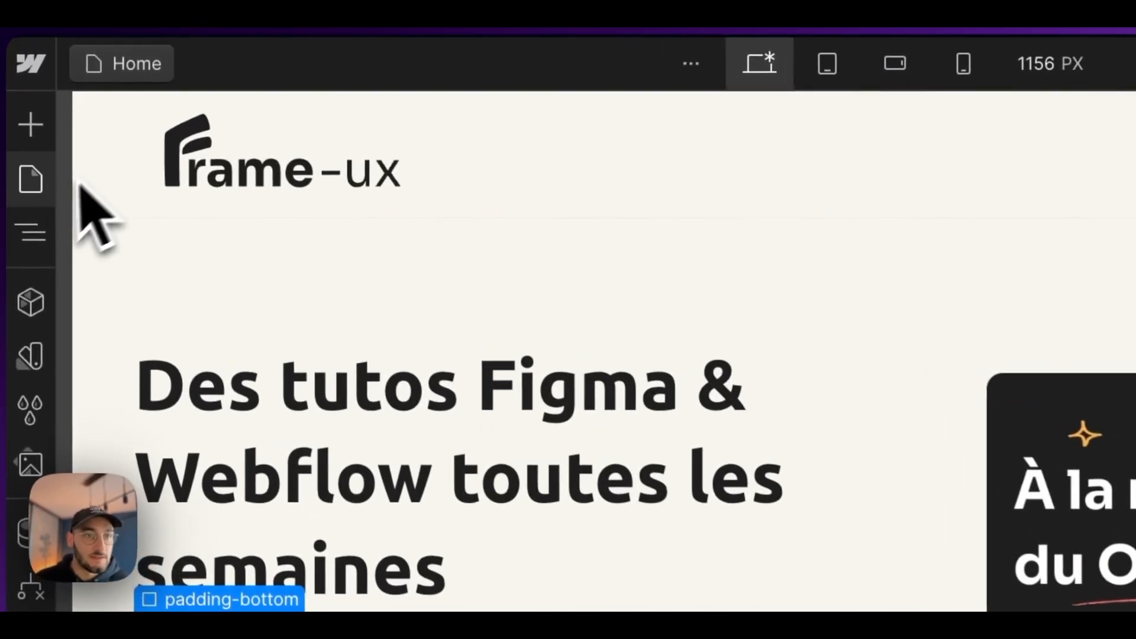
Step: Open the Home page's settings and review its SEO title tag, meta description and sitemap indexing option
key("p")
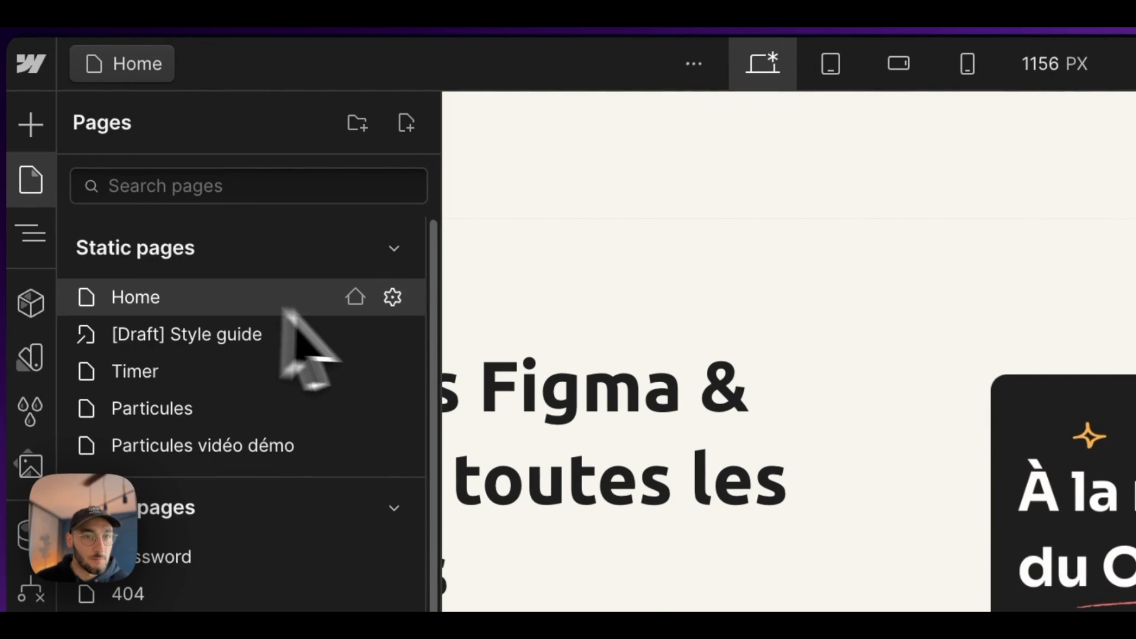
left_click(395, 297)
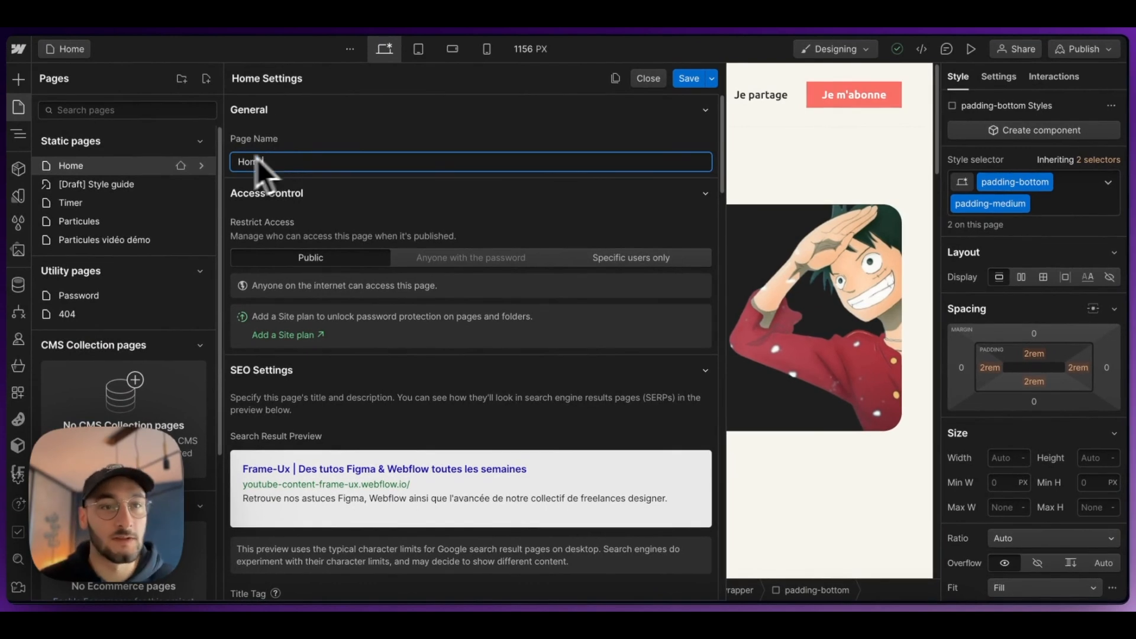
scroll(304, 214, "down", 1)
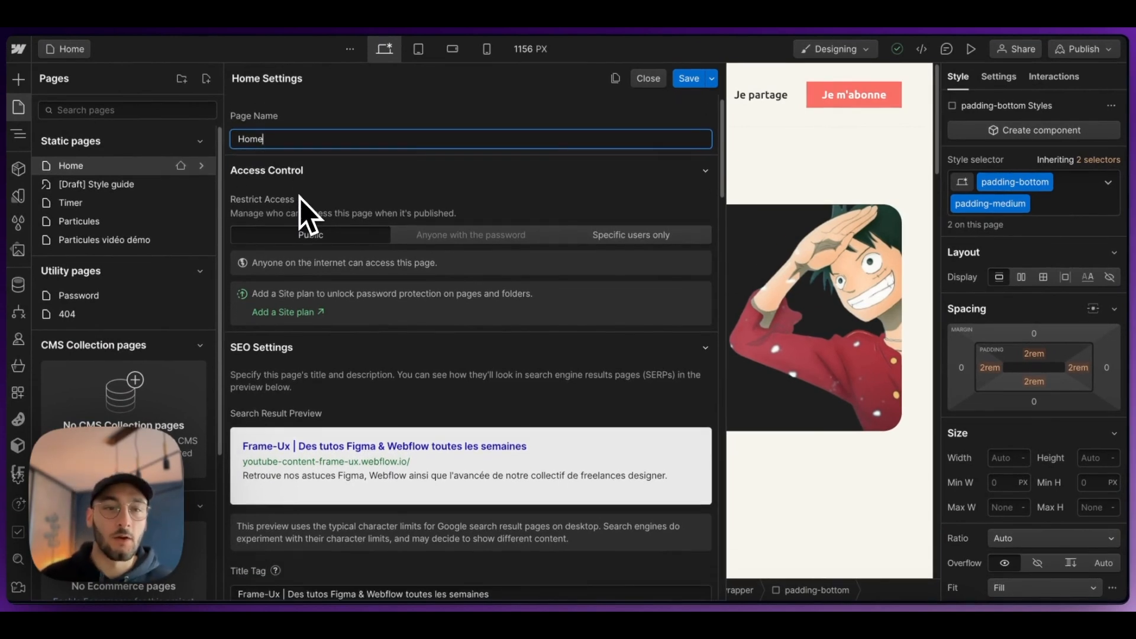
scroll(313, 336, "down", 5)
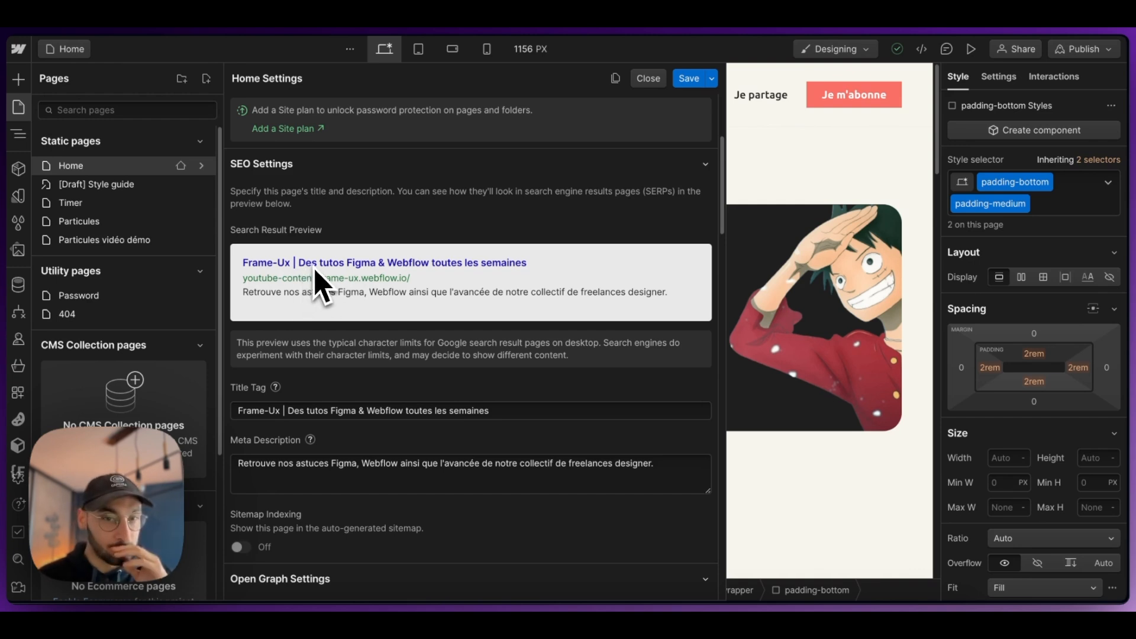
scroll(418, 416, "down", 1)
scroll(429, 435, "down", 1)
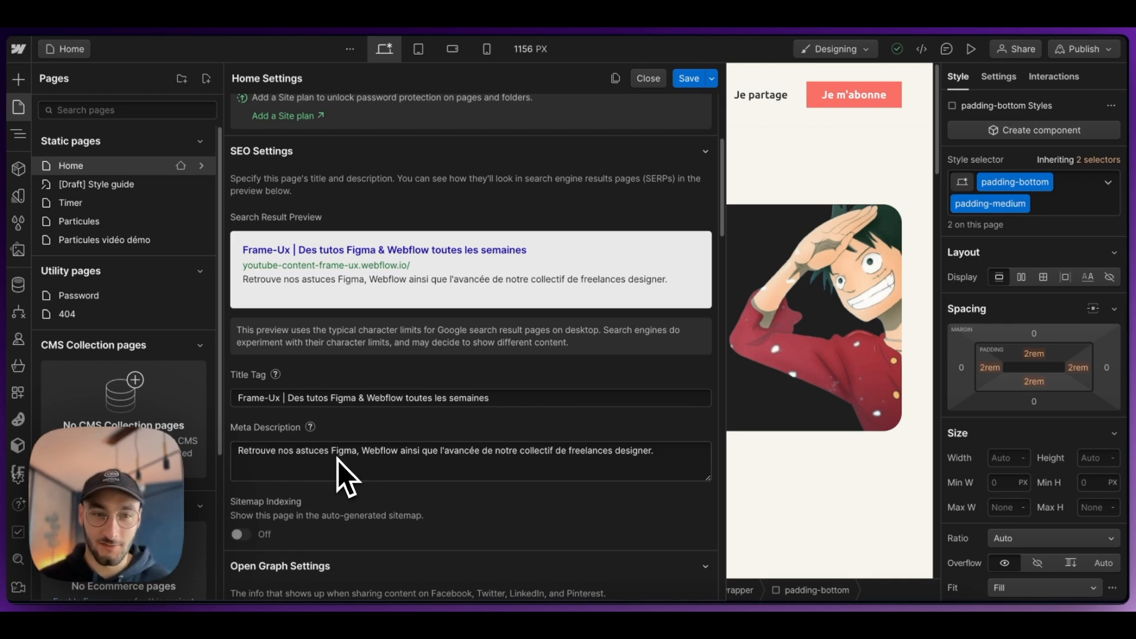
scroll(339, 460, "down", 3)
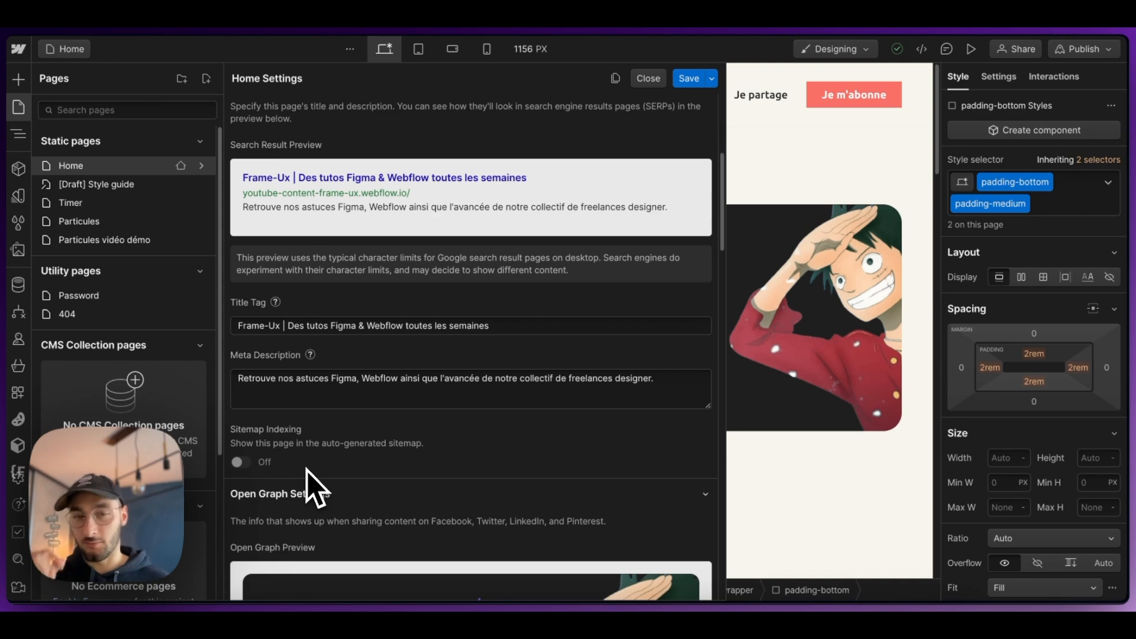
mouse_move(246, 469)
scroll(290, 424, "down", 3)
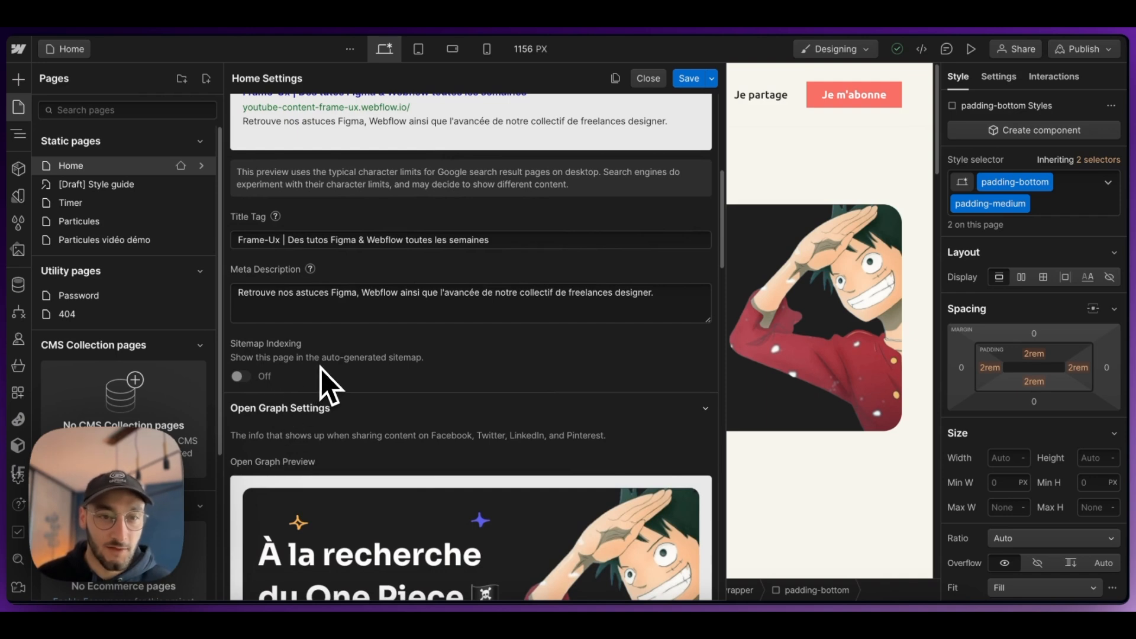
Step: Review the Home page's Open Graph preview, title, description and image URL
scroll(323, 367, "down", 15)
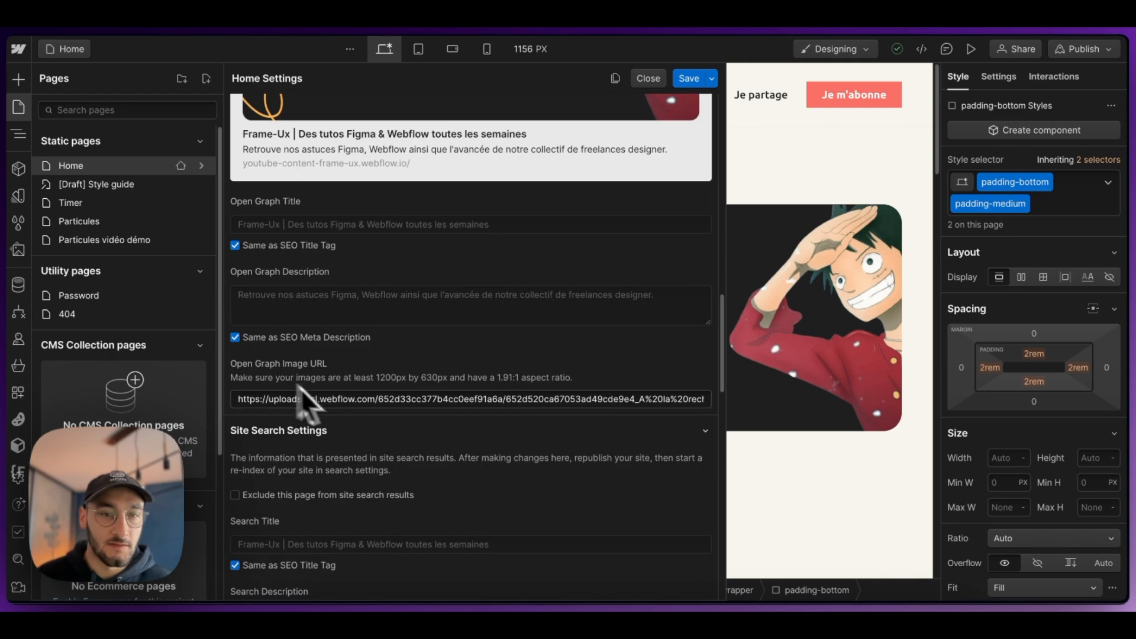
scroll(340, 402, "up", 10)
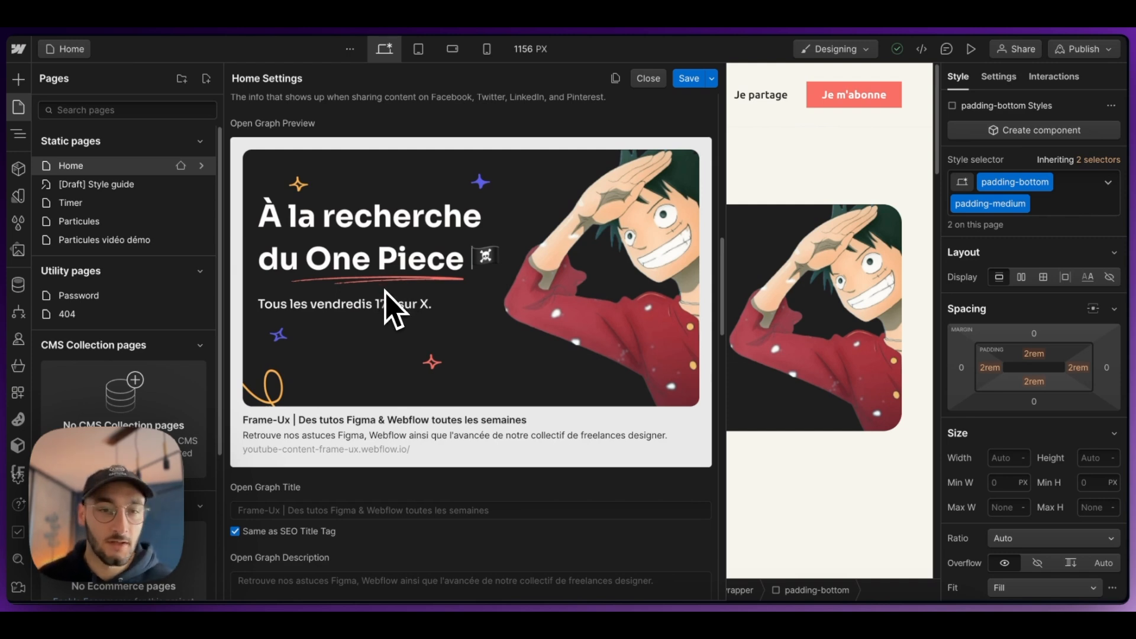
scroll(386, 291, "down", 3)
scroll(392, 283, "up", 6)
scroll(398, 337, "down", 1)
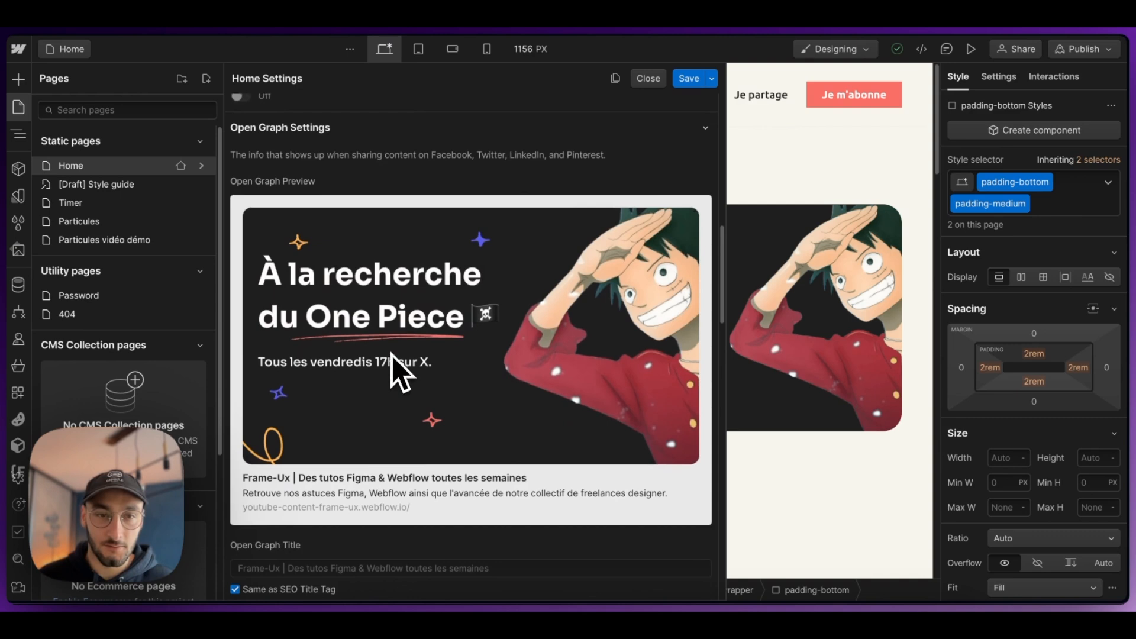
scroll(403, 319, "down", 3)
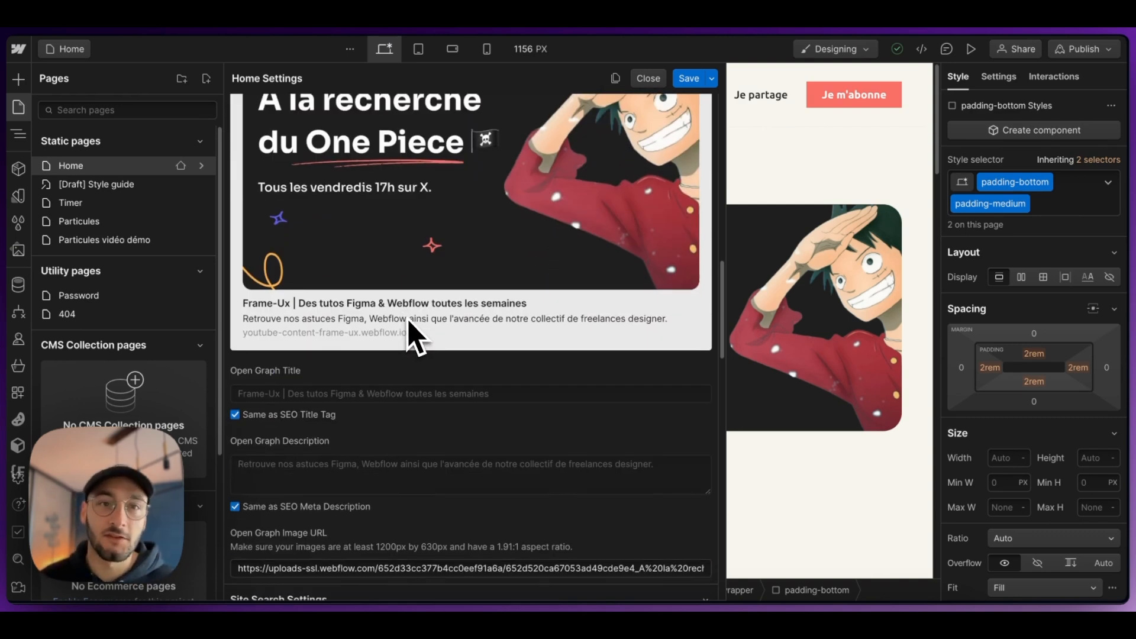
scroll(408, 324, "down", 3)
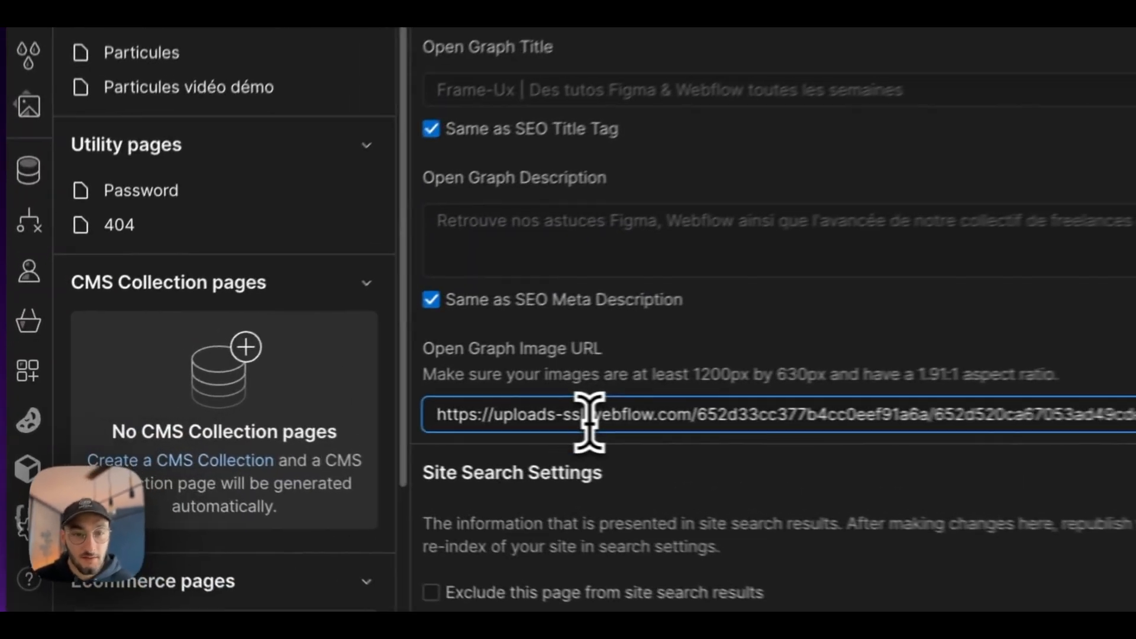
double_click(321, 418)
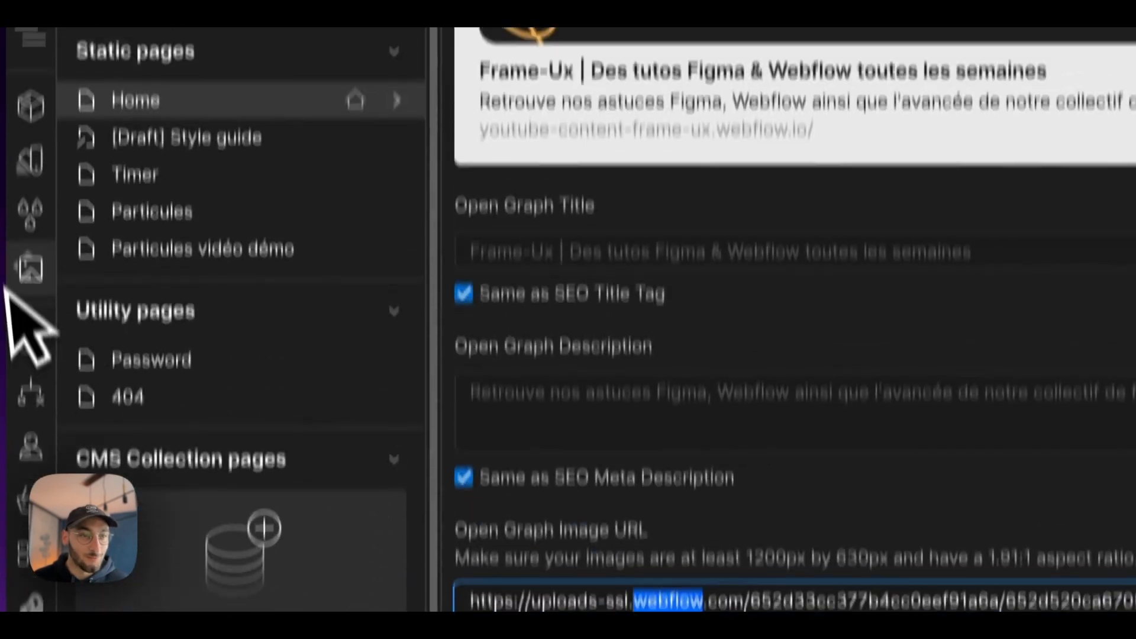
Step: Find the "A la recherche" cover image in the site assets, view it full size, and return to the page list
left_click(31, 83)
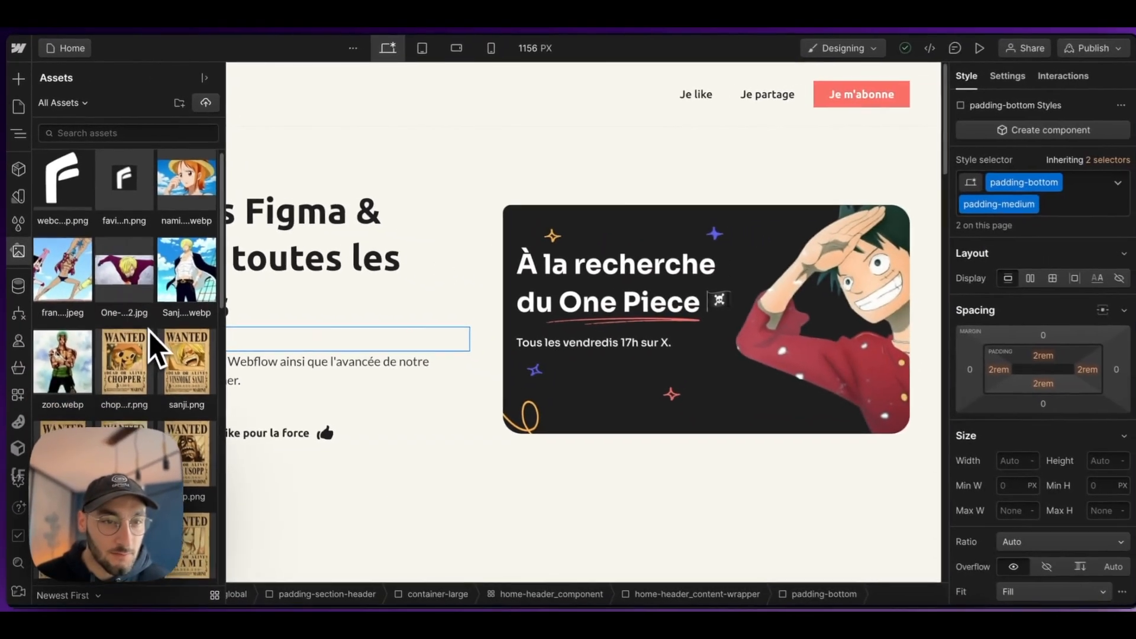
scroll(143, 324, "down", 10)
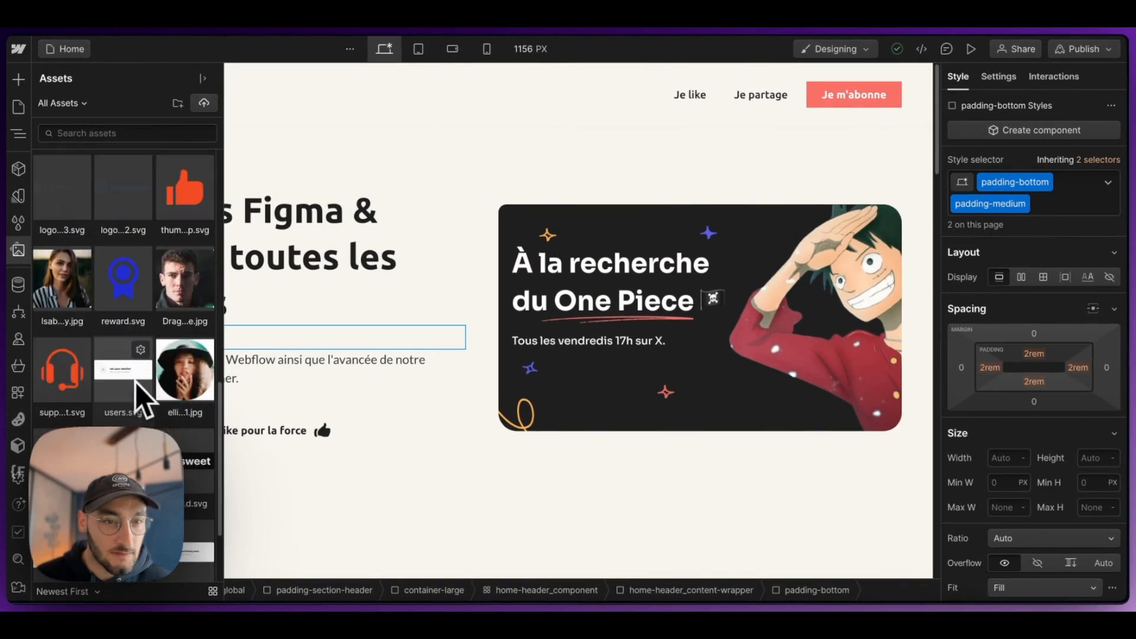
scroll(135, 385, "up", 10)
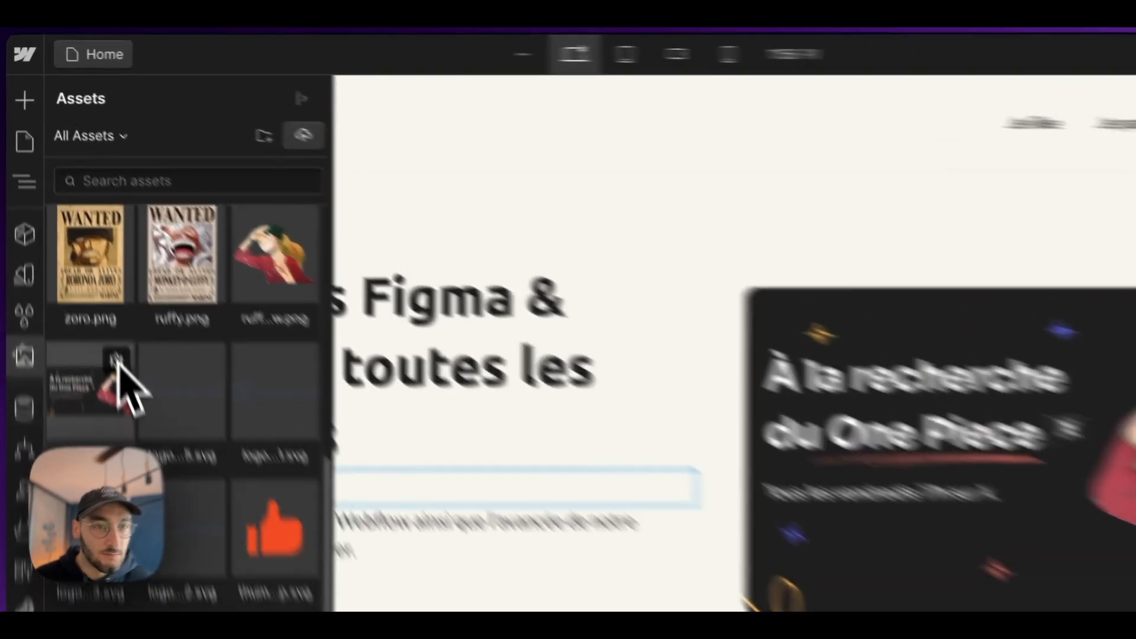
left_click(118, 360)
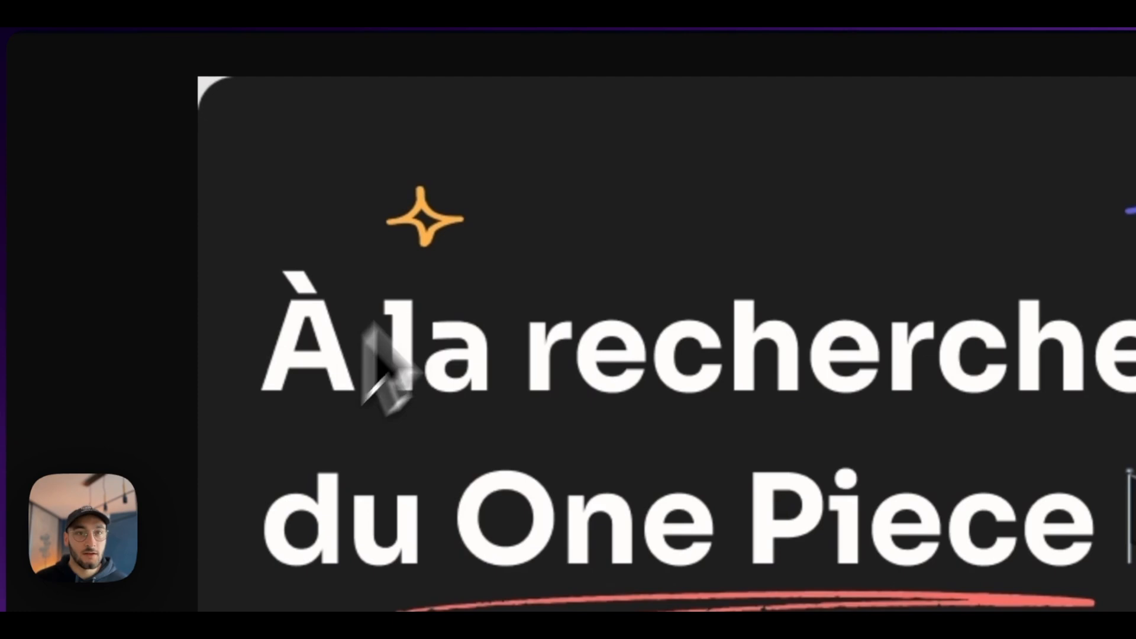
key("super+w")
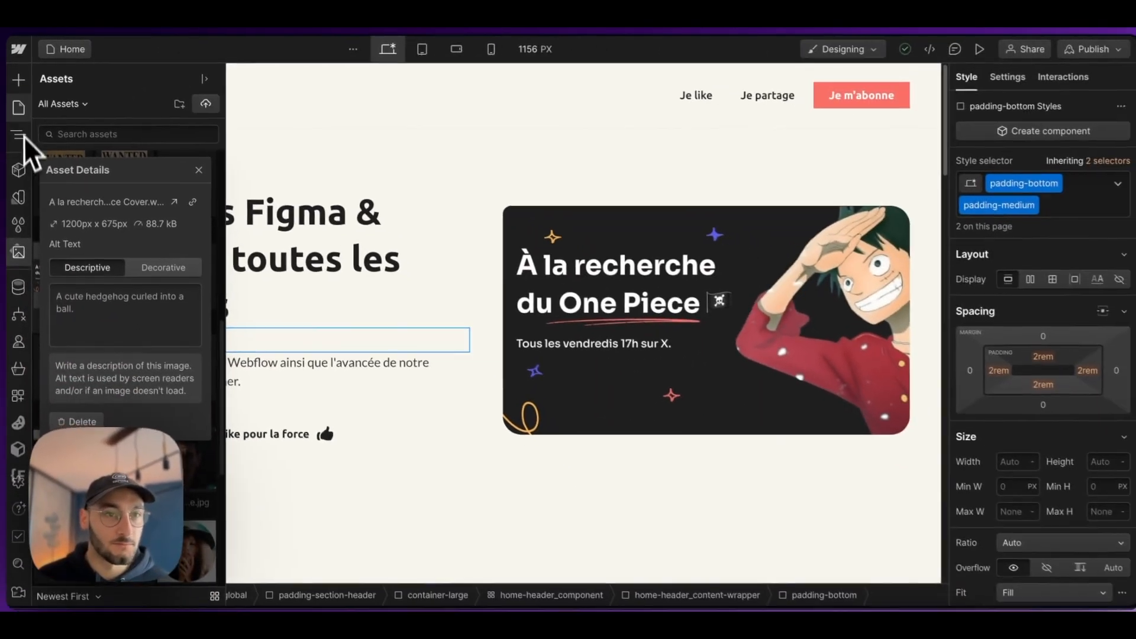
left_click(19, 108)
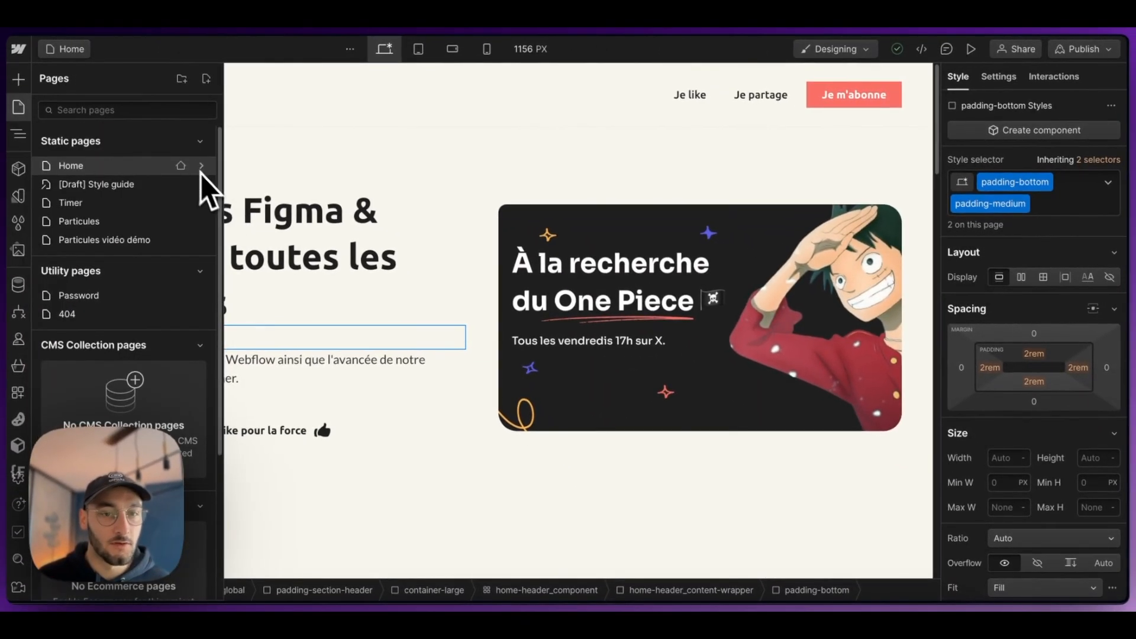
Step: Review the Home page's Open Graph and site search settings, then close the page settings
left_click(201, 165)
scroll(355, 296, "down", 3)
scroll(320, 369, "down", 3)
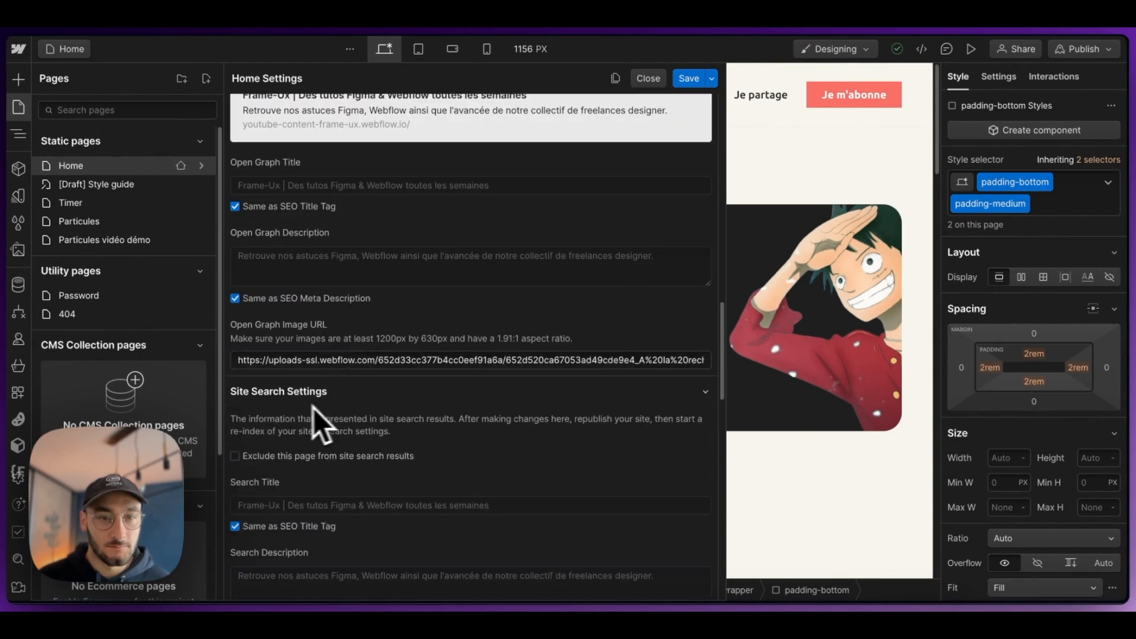
scroll(371, 358, "down", 3)
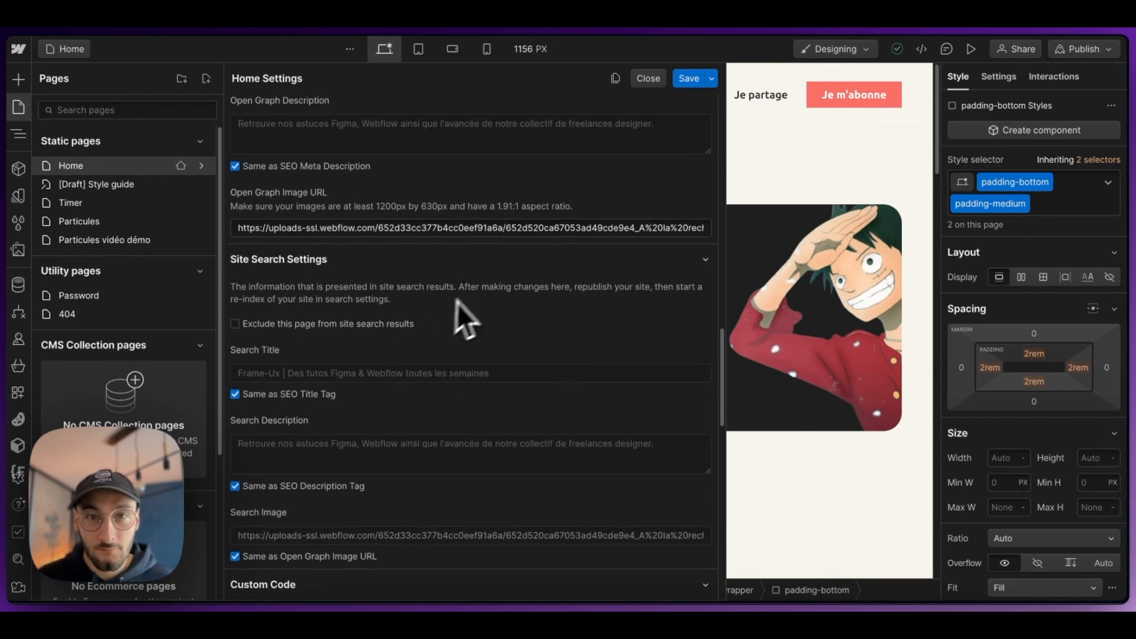
scroll(443, 311, "up", 3)
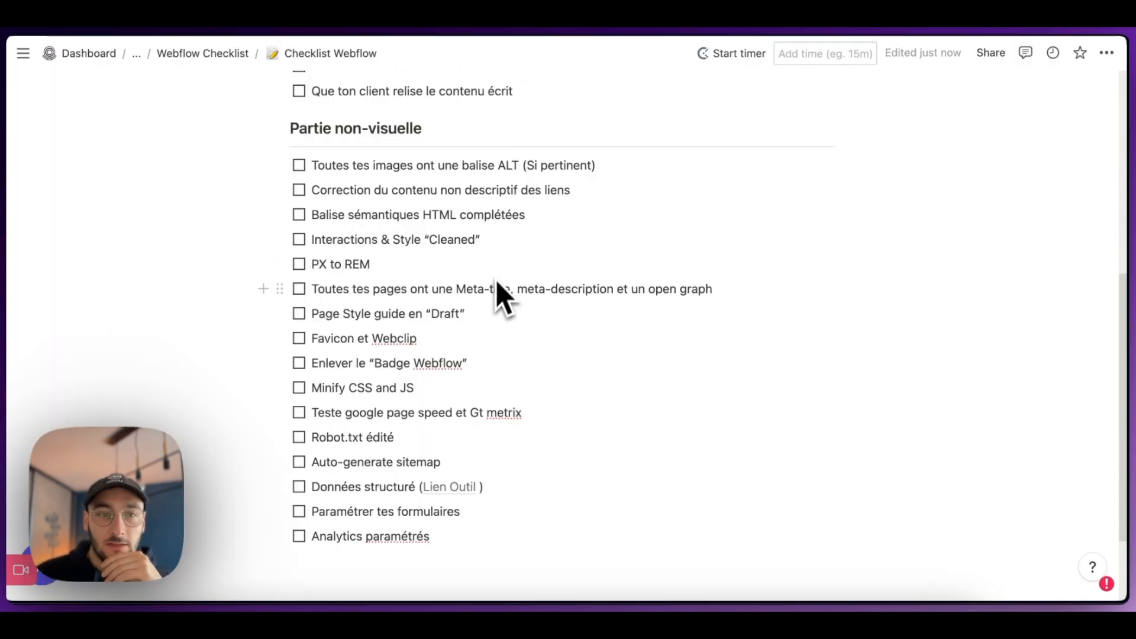
scroll(491, 296, "down", 1)
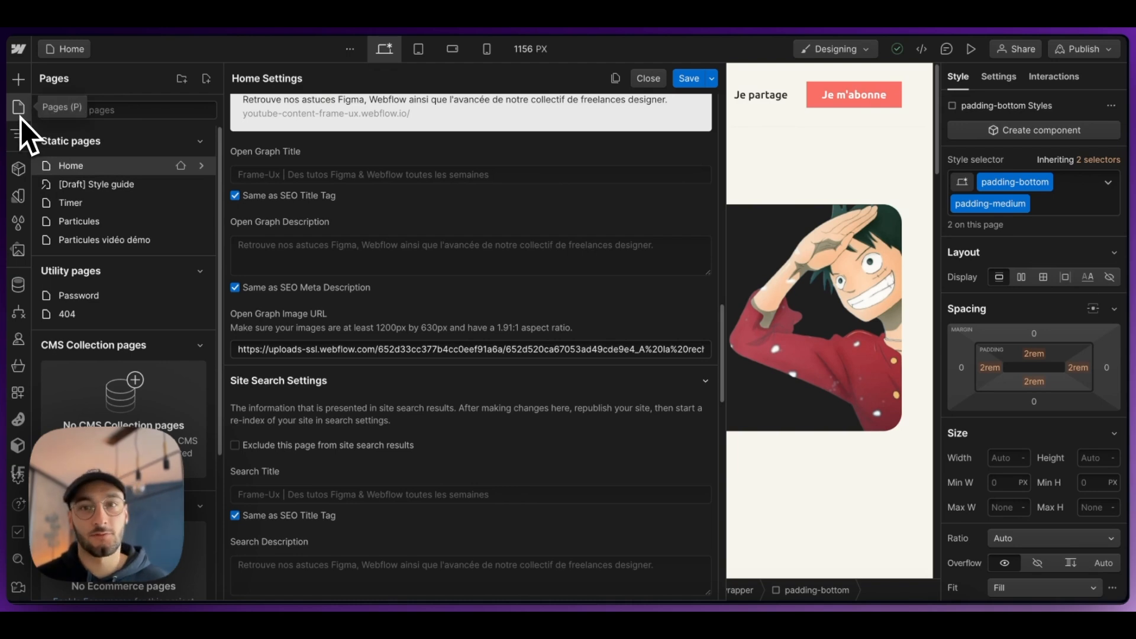
key("Escape")
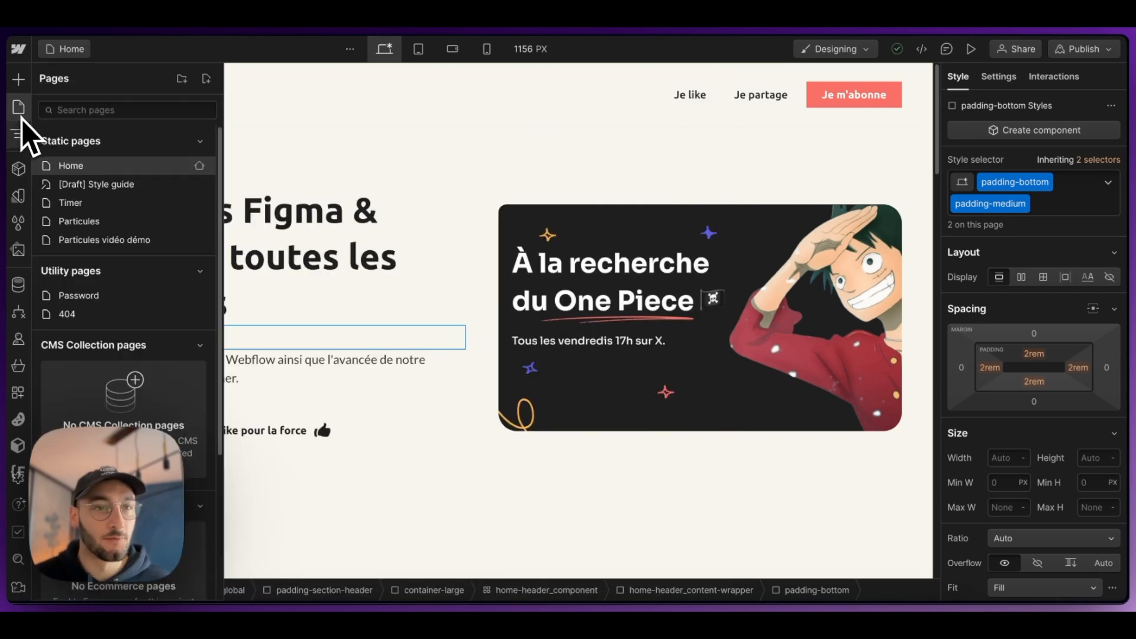
Step: Open the Style guide page and look through its padding samples
left_click(83, 184)
scroll(337, 203, "down", 14)
scroll(336, 210, "up", 14)
scroll(284, 243, "down", 17)
scroll(299, 258, "up", 15)
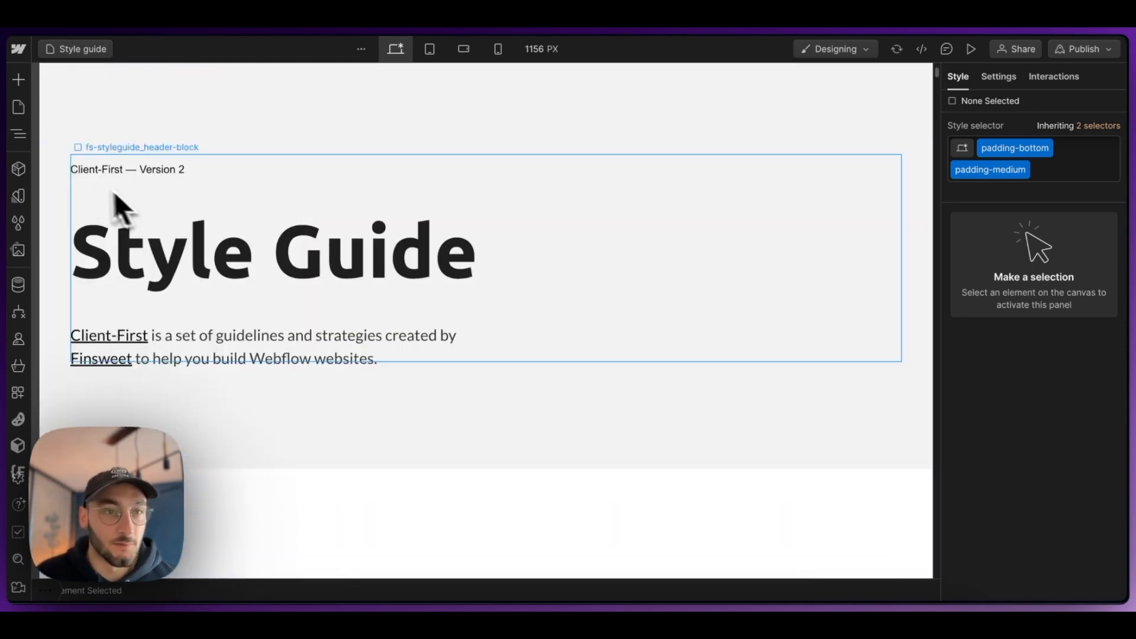
Step: Compare the save and draft options in the page settings of Style guide, Home and Timer
left_click(19, 109)
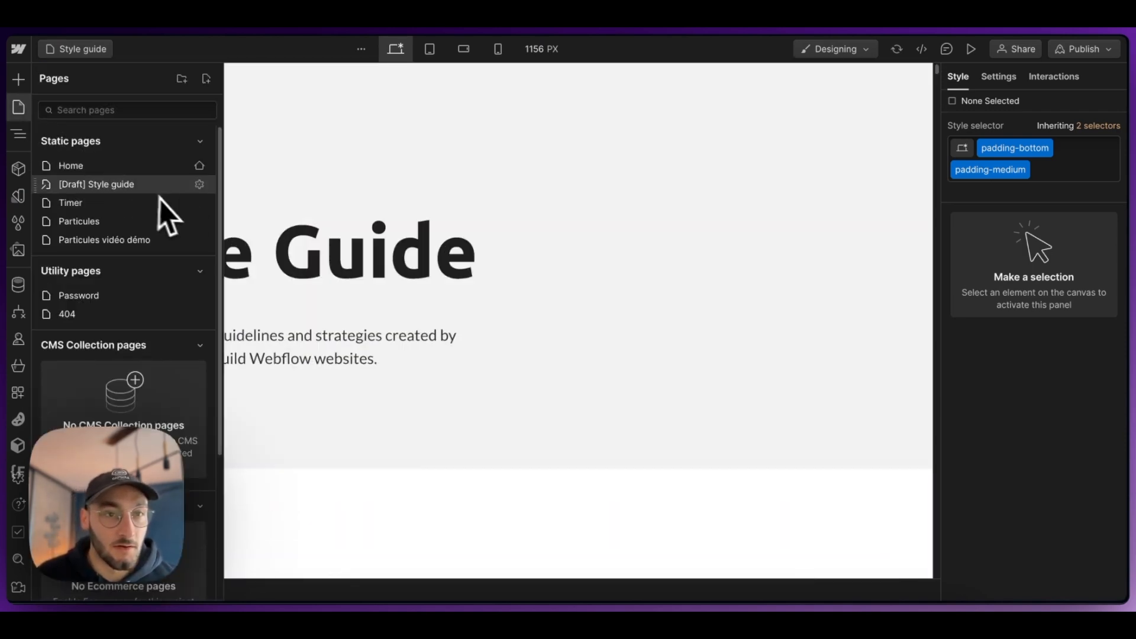
left_click(202, 185)
left_click(712, 79)
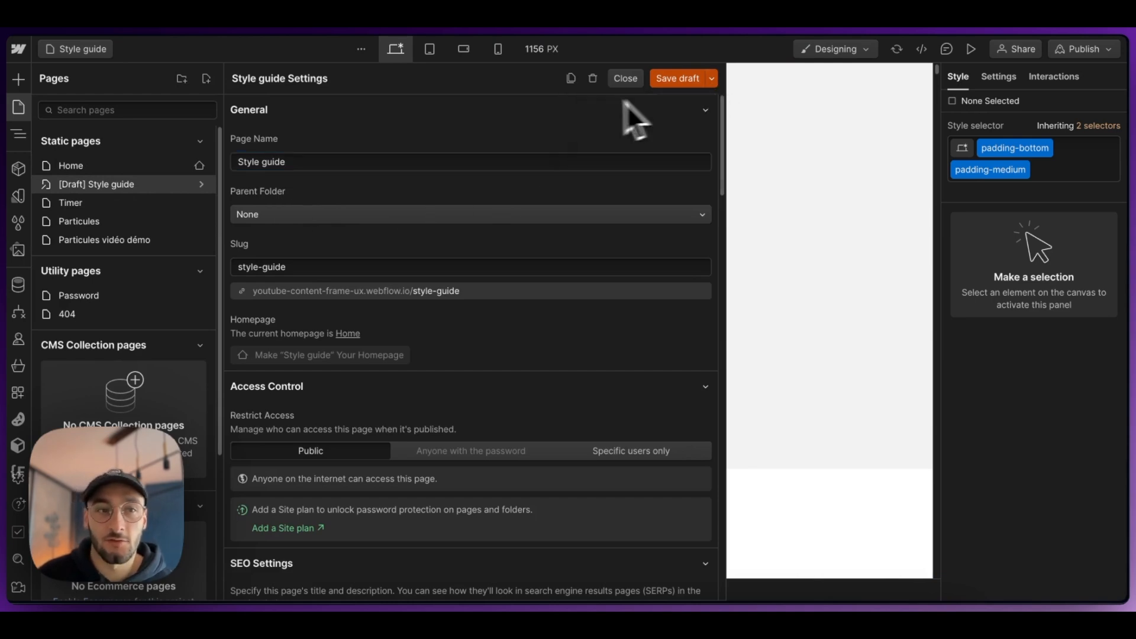
left_click(202, 166)
left_click(712, 78)
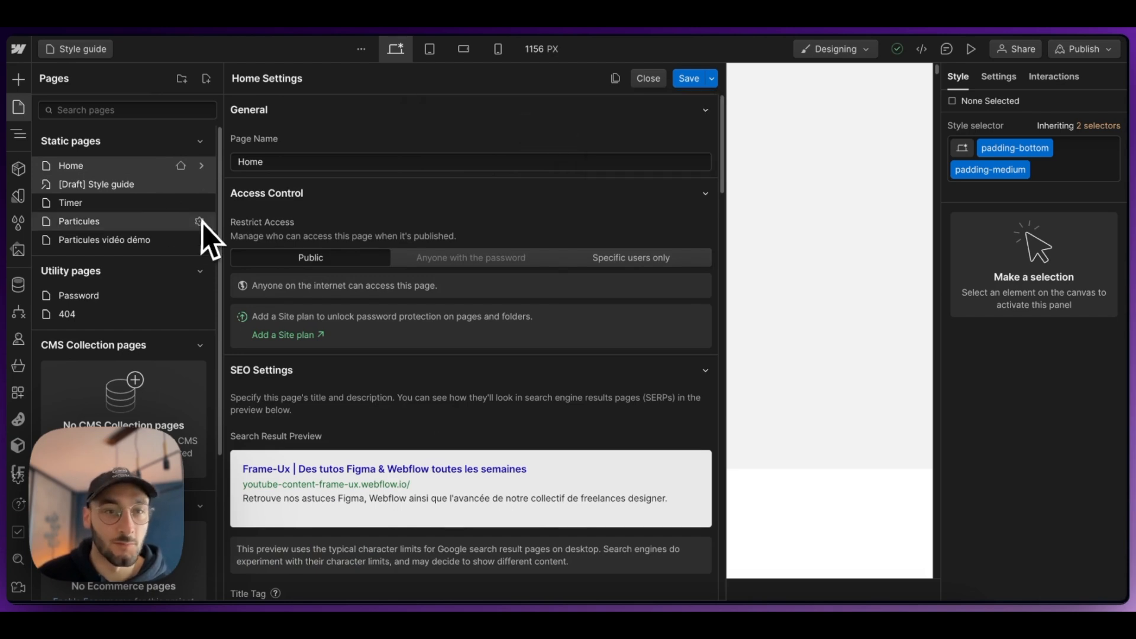
left_click(202, 203)
left_click(712, 79)
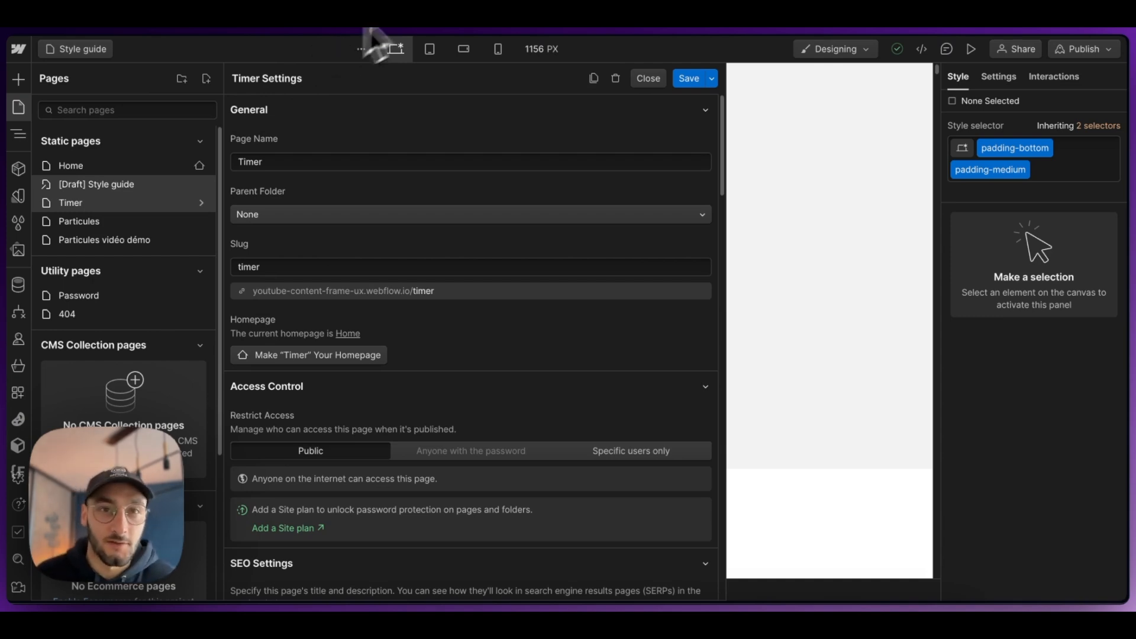
Step: Check the remaining non-visual items in the Notion checklist, then open the Webflow site's general settings
left_click(713, 30)
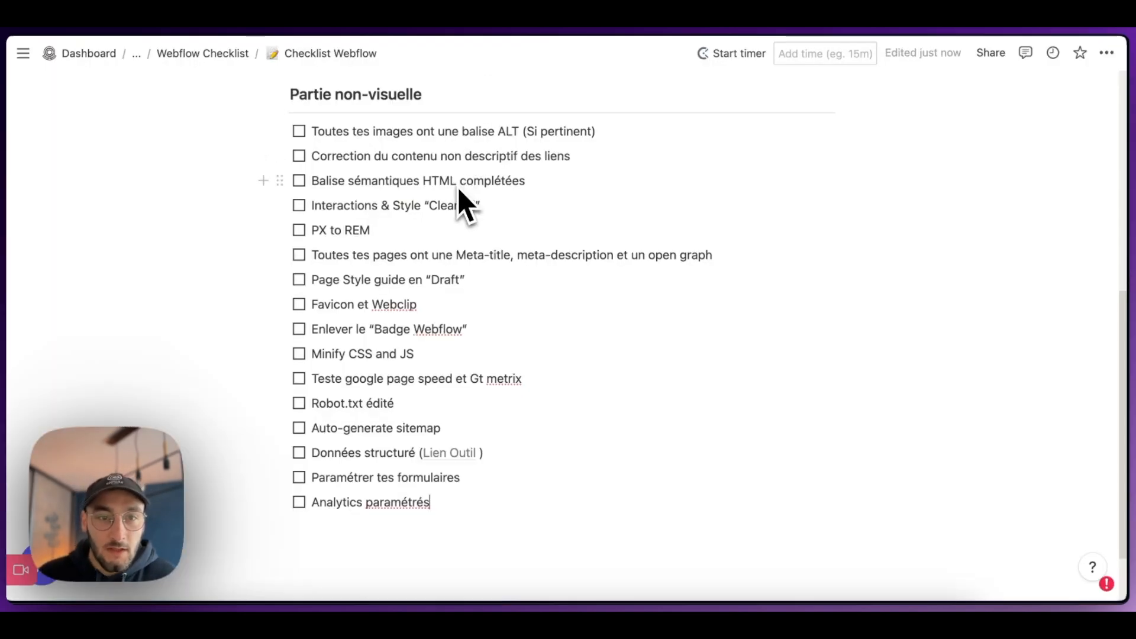
scroll(460, 208, "down", 1)
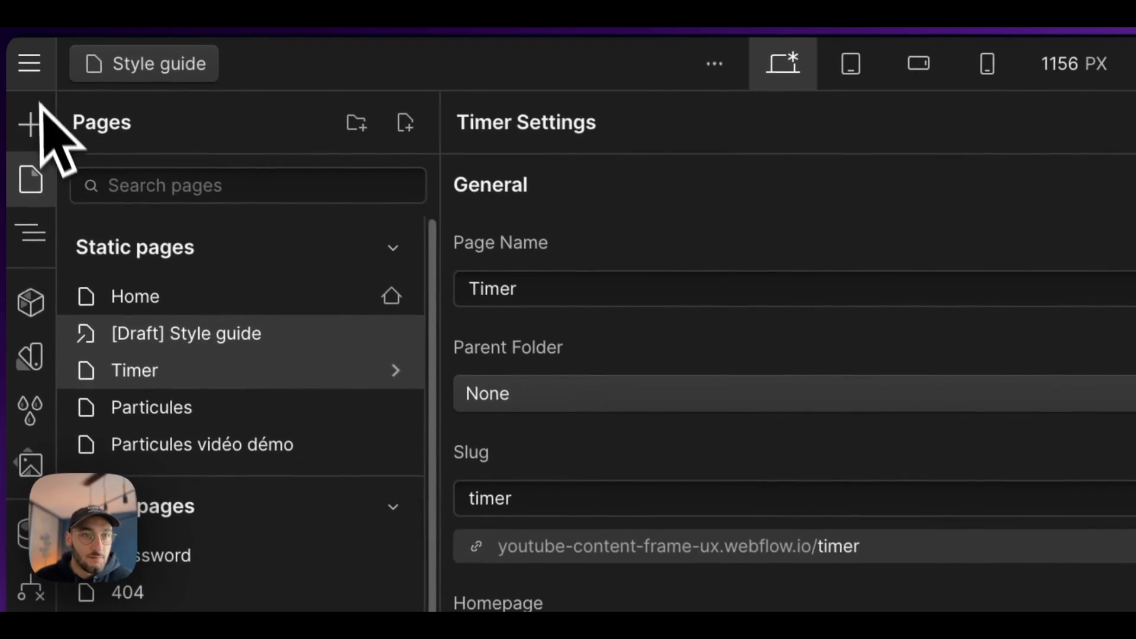
left_click(27, 61)
left_click(95, 152)
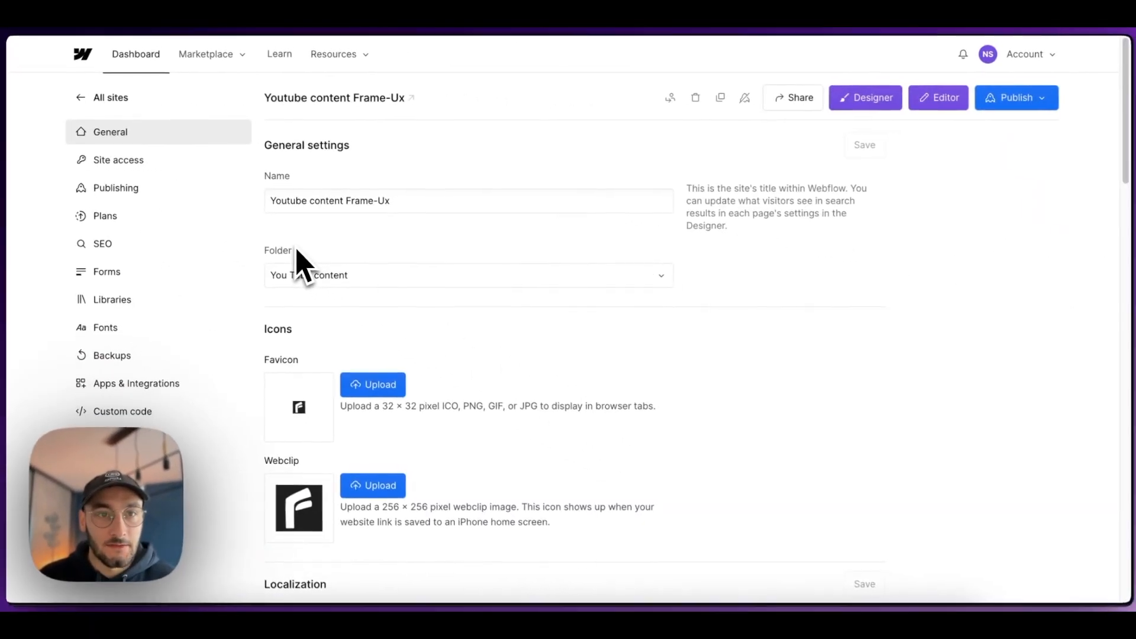
Step: Review the favicon and webclip icons in the general settings of the Youtube content Frame-Ux site
scroll(353, 238, "down", 1)
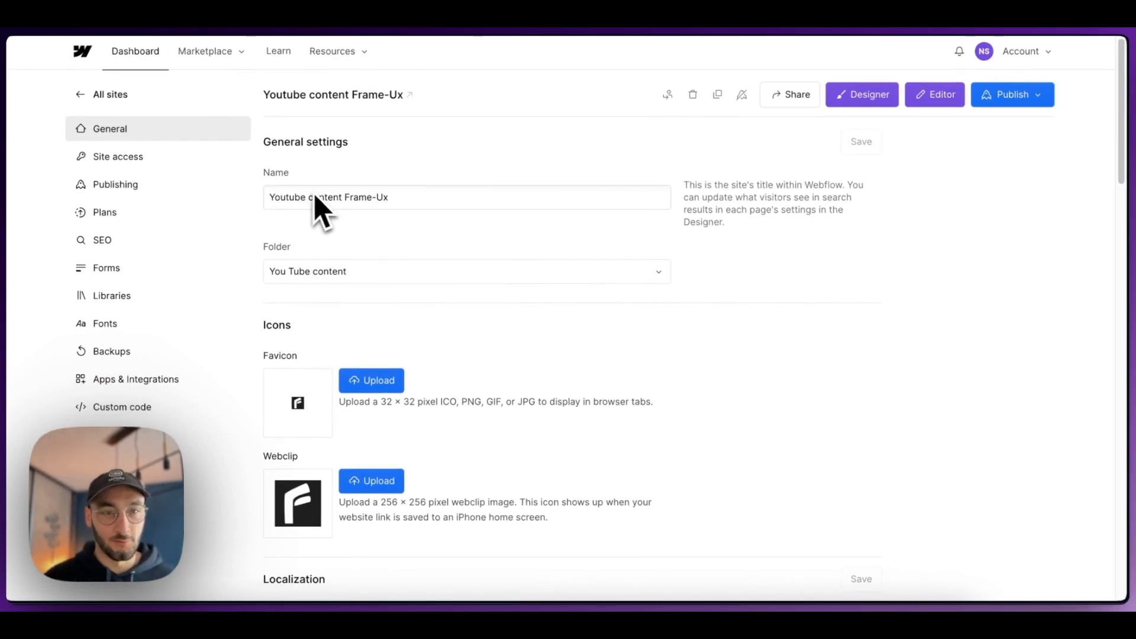
scroll(349, 272, "down", 1)
scroll(353, 276, "down", 5)
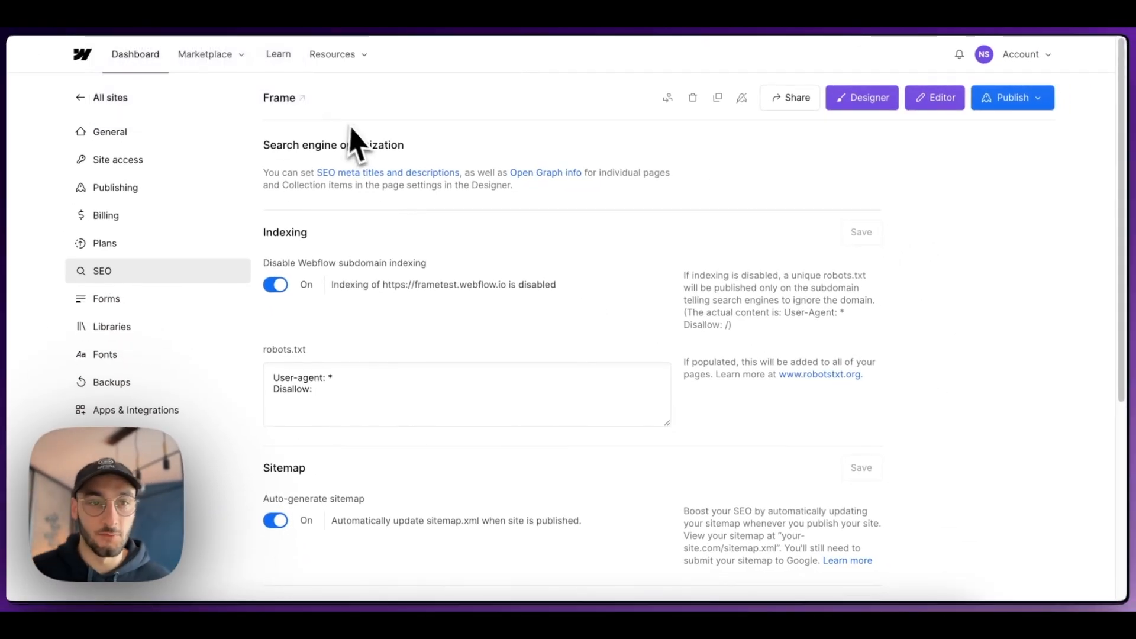
left_click(183, 157)
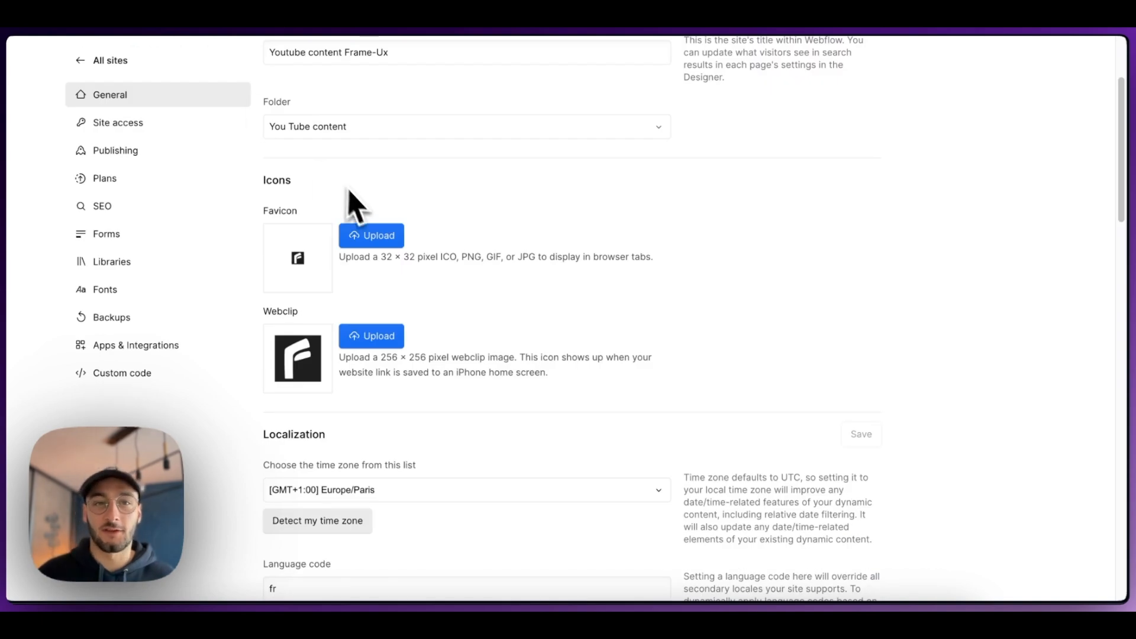
scroll(367, 213, "down", 1)
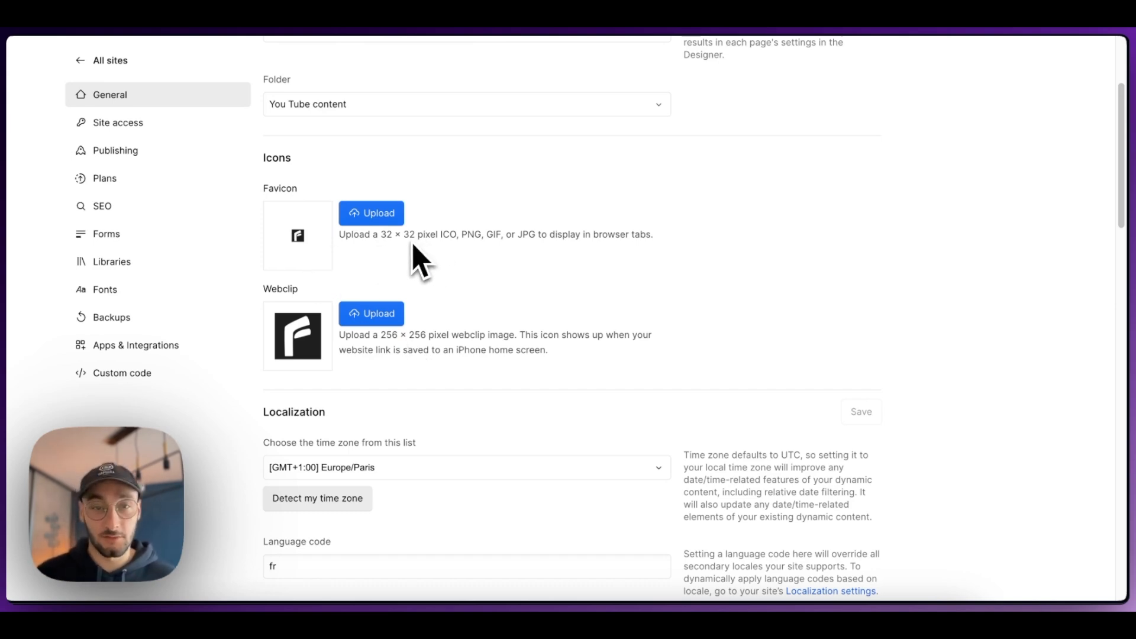
scroll(429, 260, "down", 2)
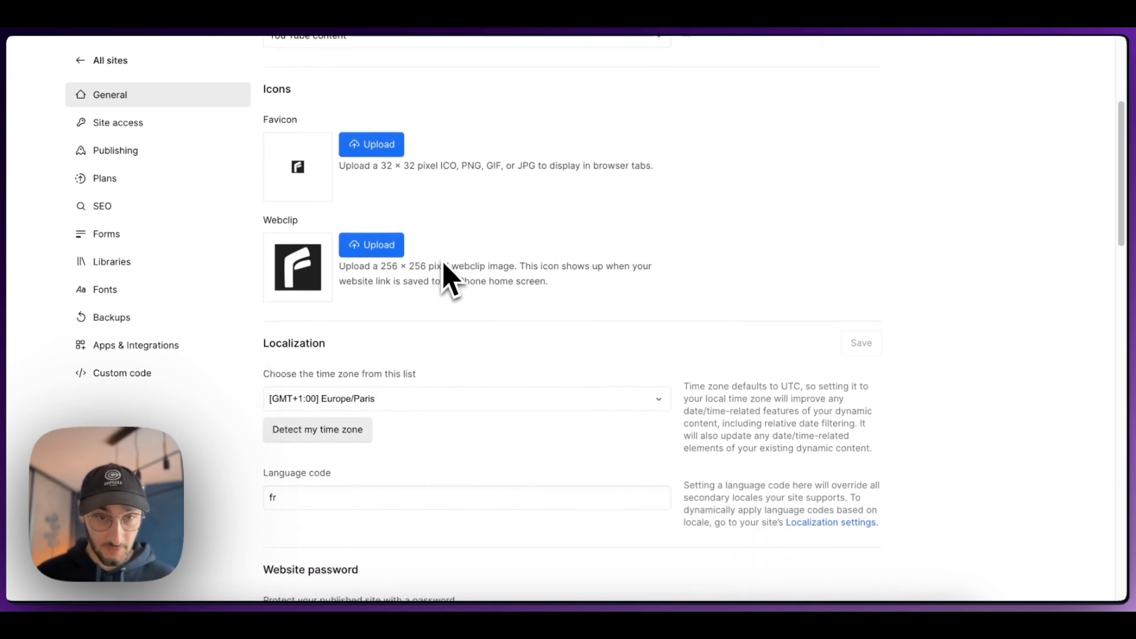
Step: Examine the site's localization and language code settings down to the Webflow branding section, and return to the checklist
scroll(402, 400, "down", 4)
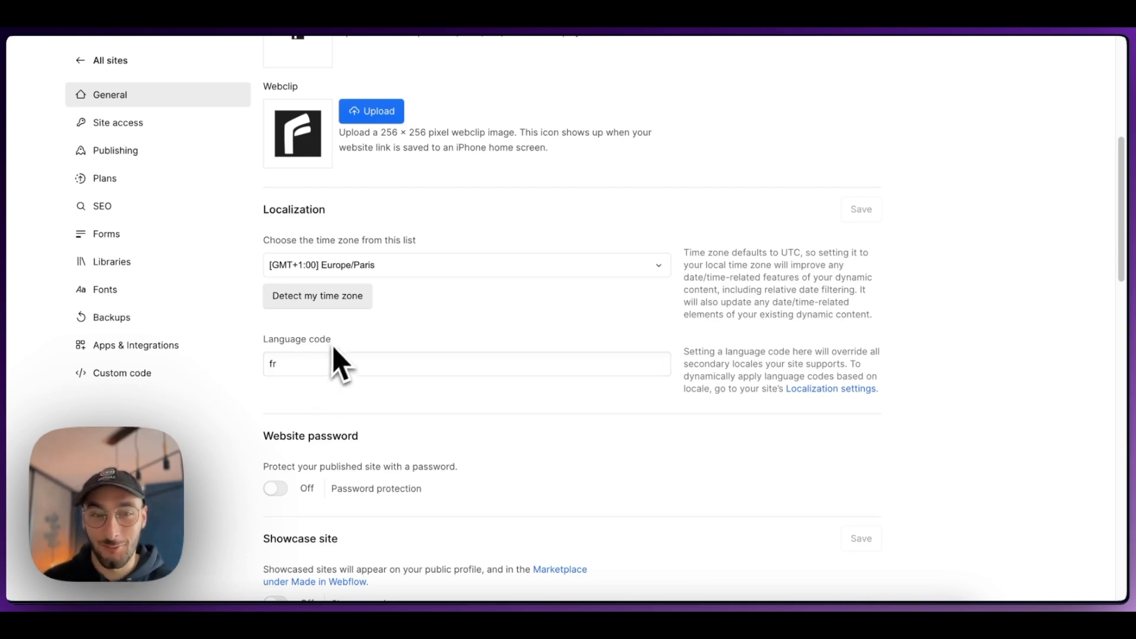
scroll(338, 353, "down", 1)
scroll(344, 343, "down", 3)
scroll(350, 355, "down", 3)
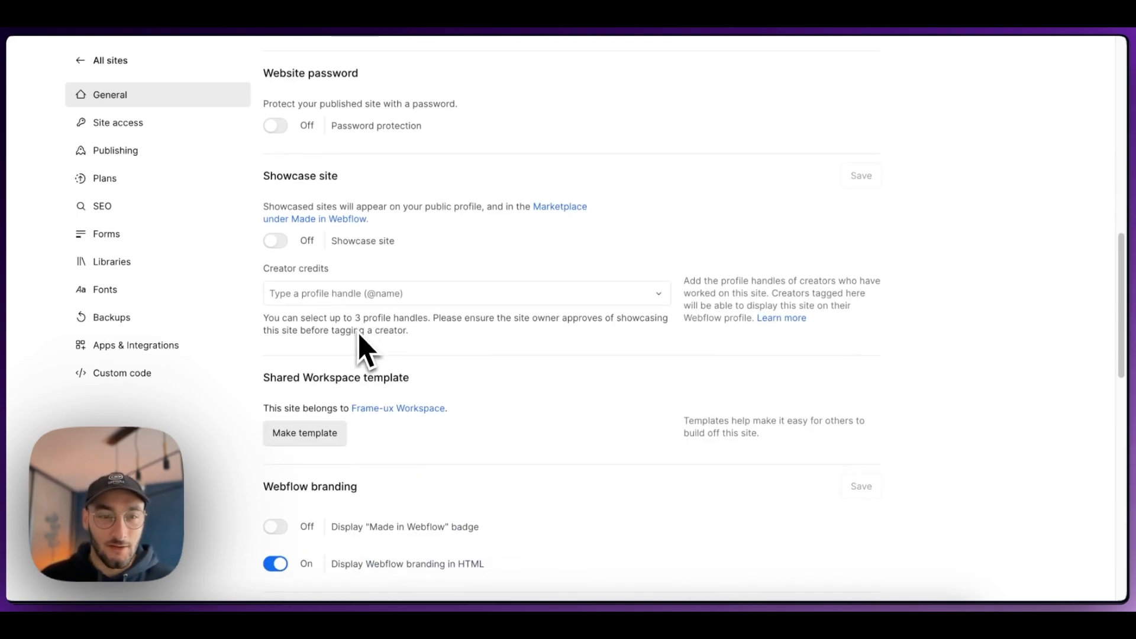
scroll(363, 347, "down", 2)
scroll(290, 343, "down", 1)
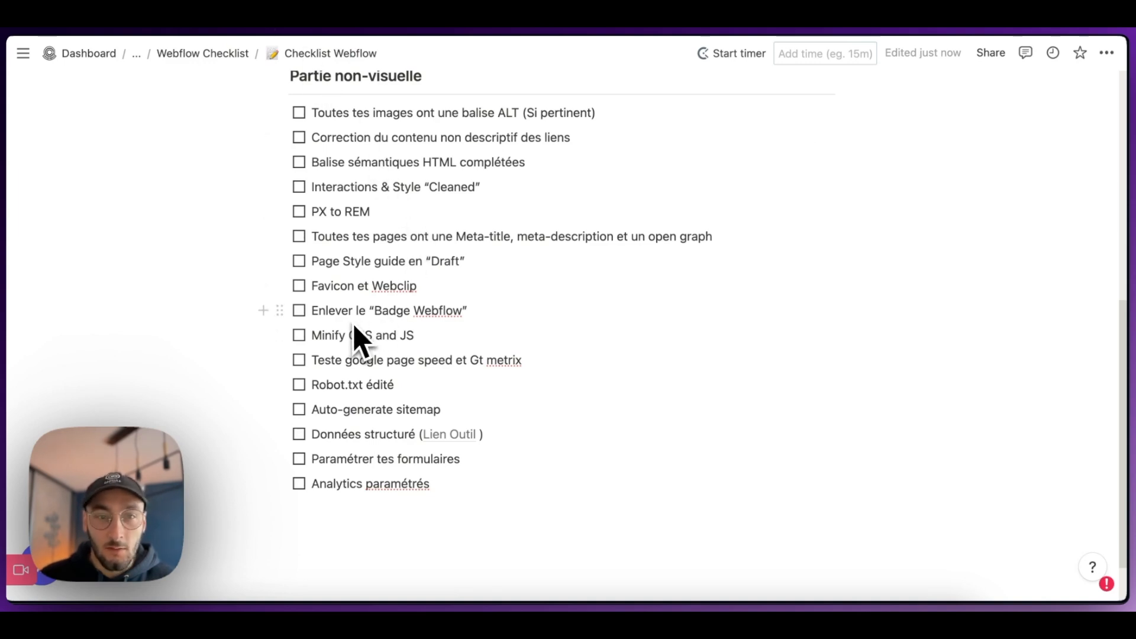
Step: Review the "Made in Webflow" badge and HTML branding options in the site's general settings
left_click(170, 2)
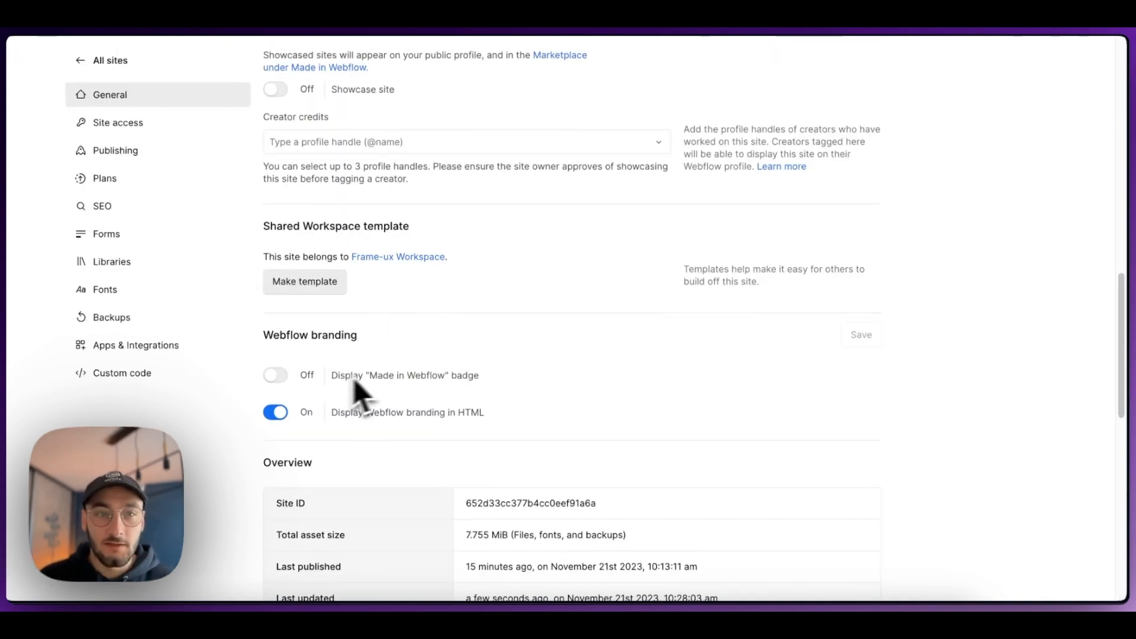
scroll(368, 392, "down", 1)
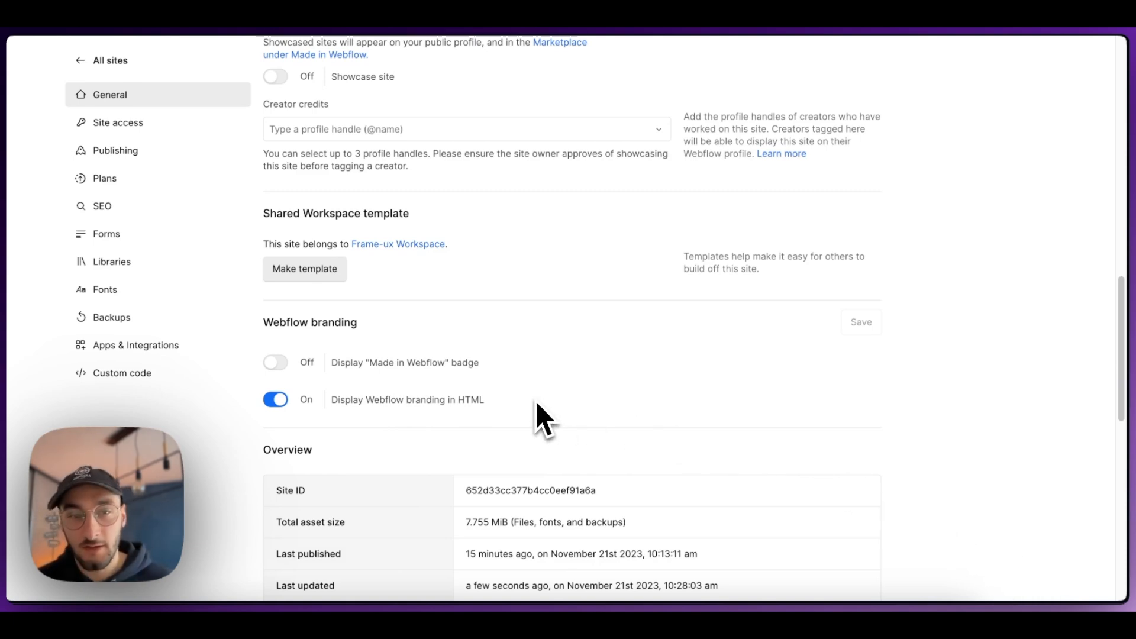
scroll(368, 436, "down", 1)
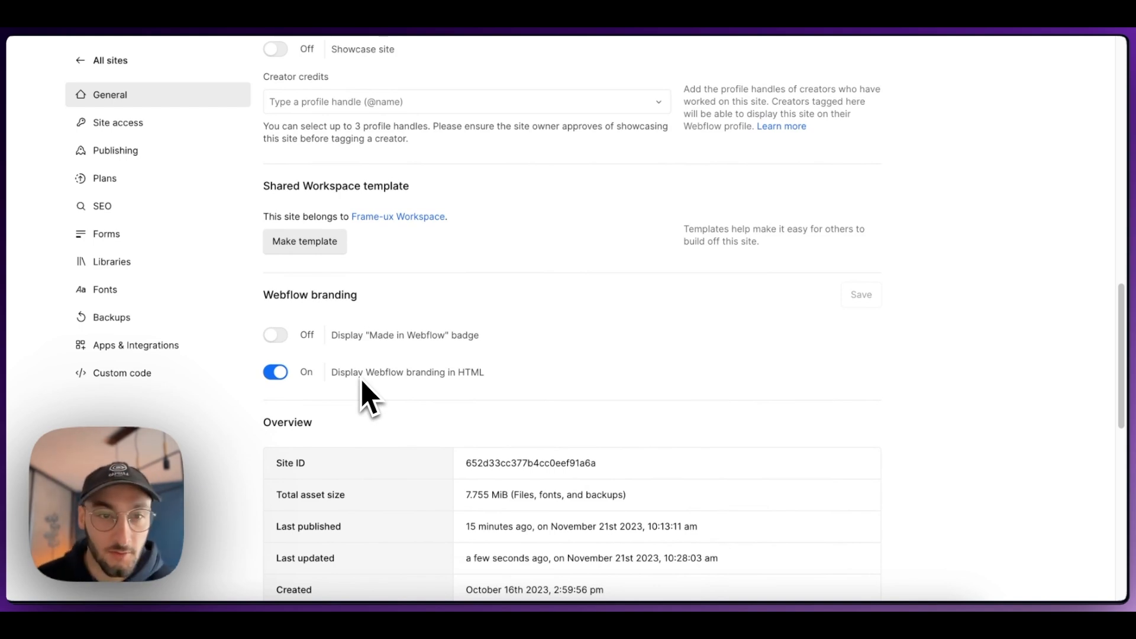
scroll(362, 381, "down", 10)
scroll(372, 382, "up", 10)
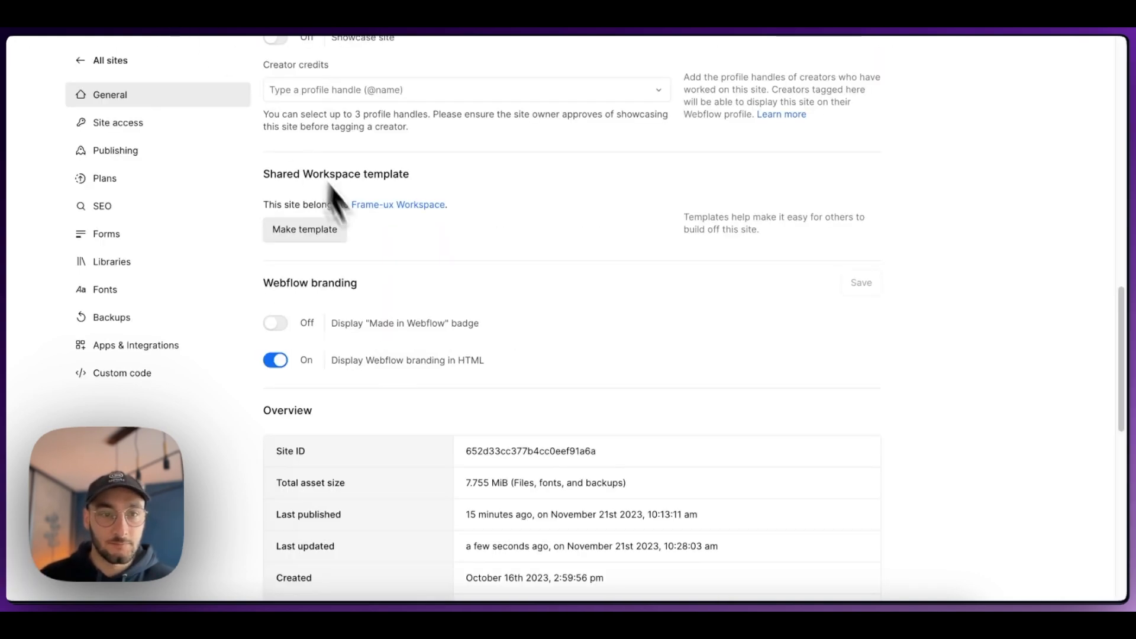
Step: Open the site's publishing settings and review the advanced options for minifying HTML, CSS and JS
scroll(355, 236, "down", 5)
scroll(269, 223, "up", 9)
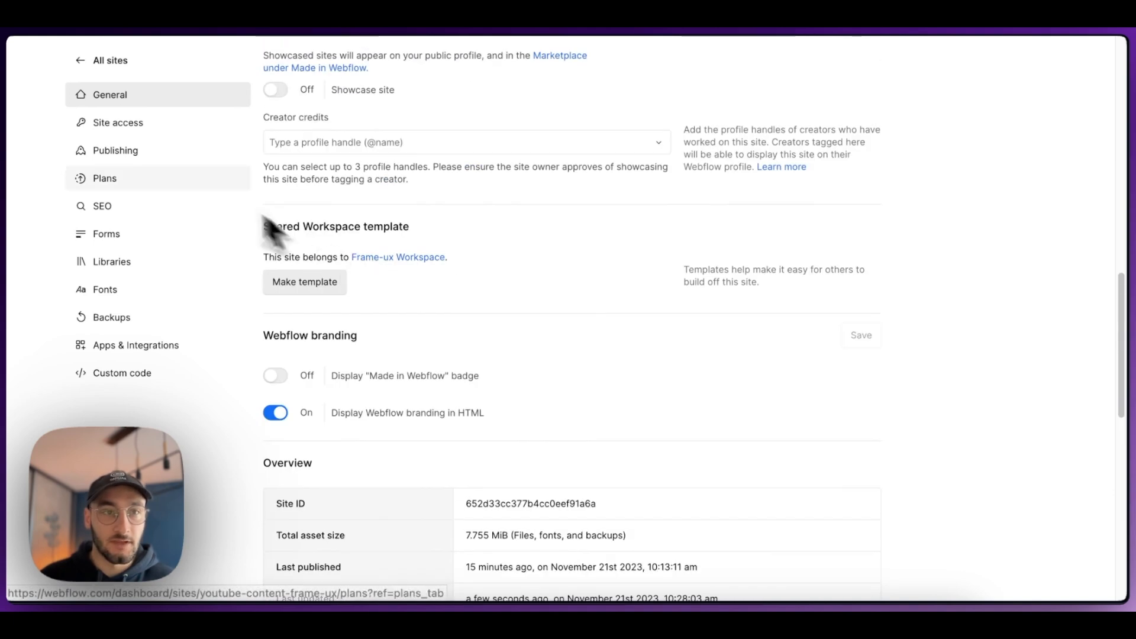
left_click(140, 156)
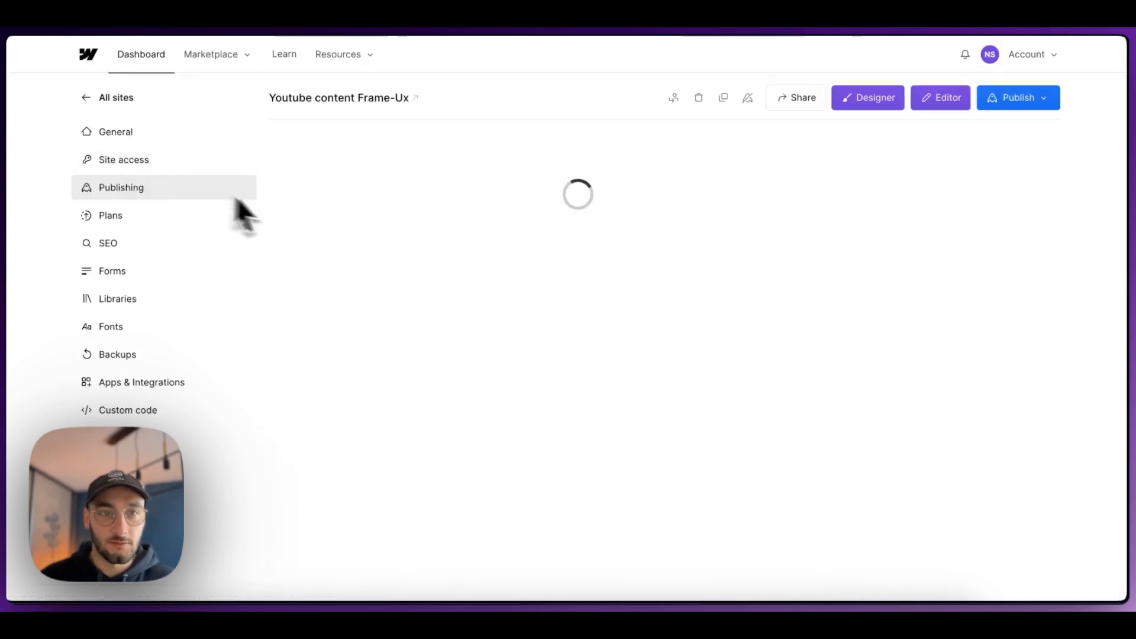
scroll(402, 249, "down", 9)
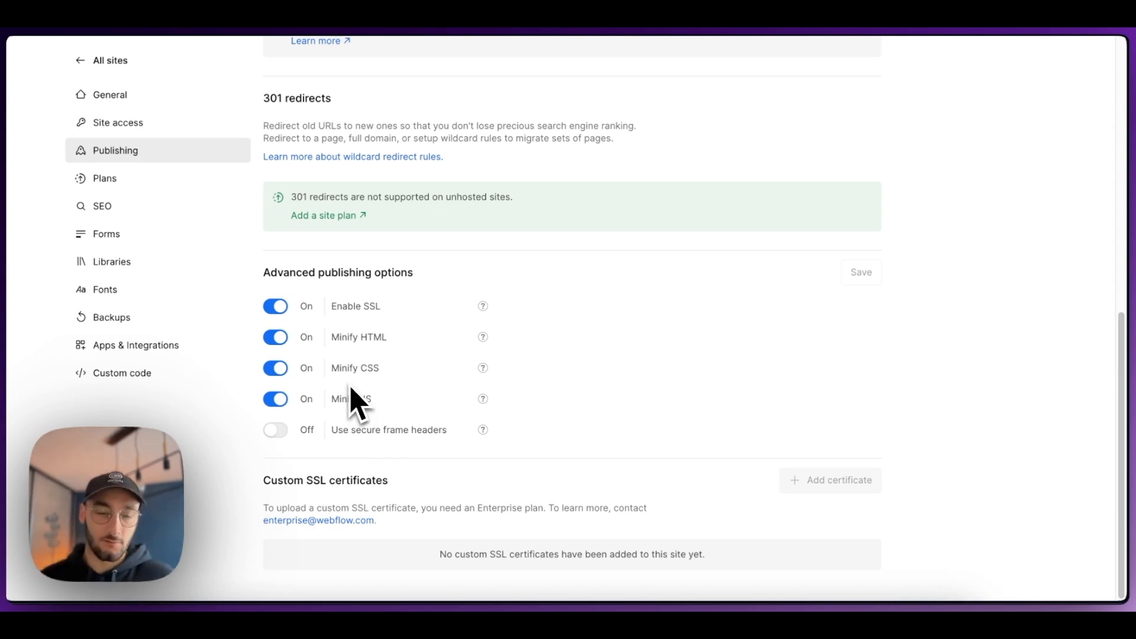
scroll(406, 398, "up", 8)
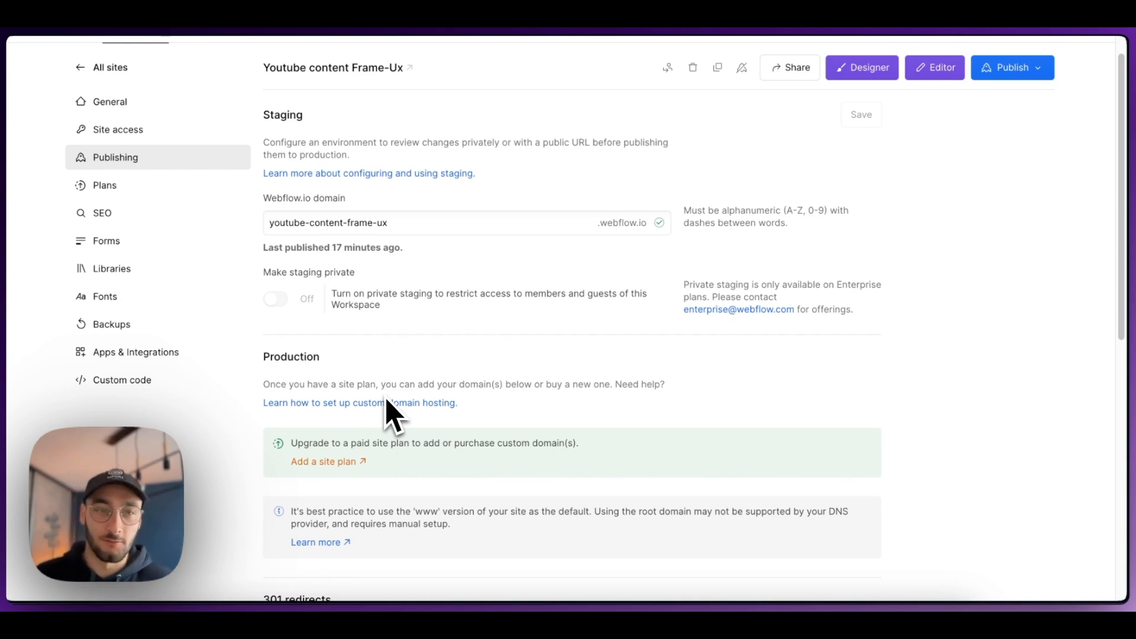
scroll(388, 414, "down", 1)
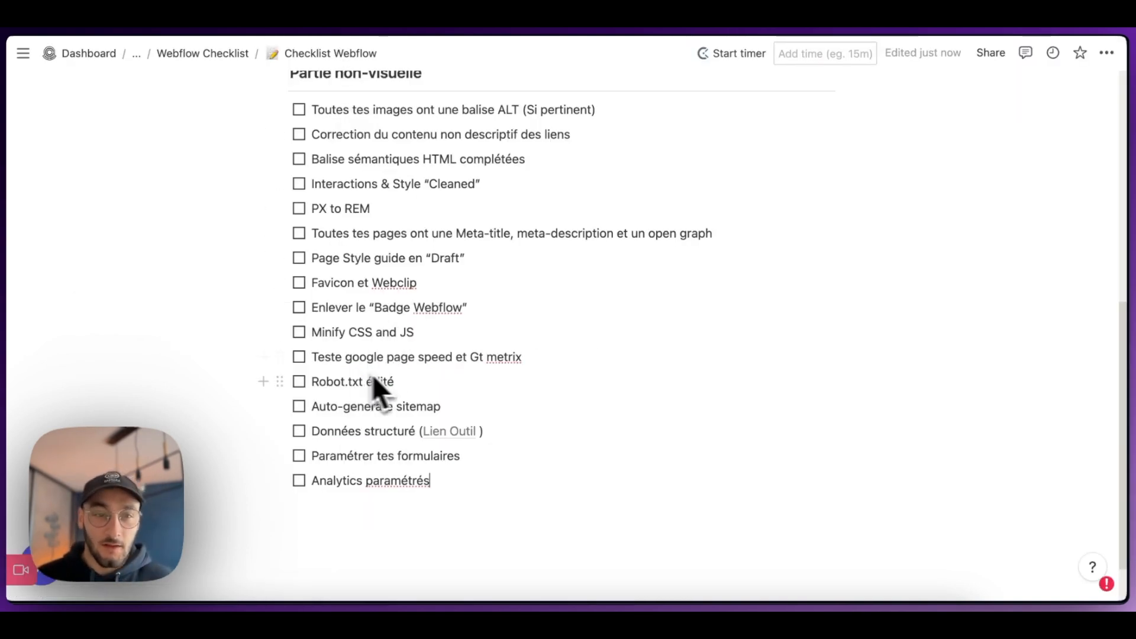
Step: Move the checklist item "Teste google page speed et Gt metrix" to just below "Paramétrer tes formulaires"
left_click_drag(280, 357, 290, 461)
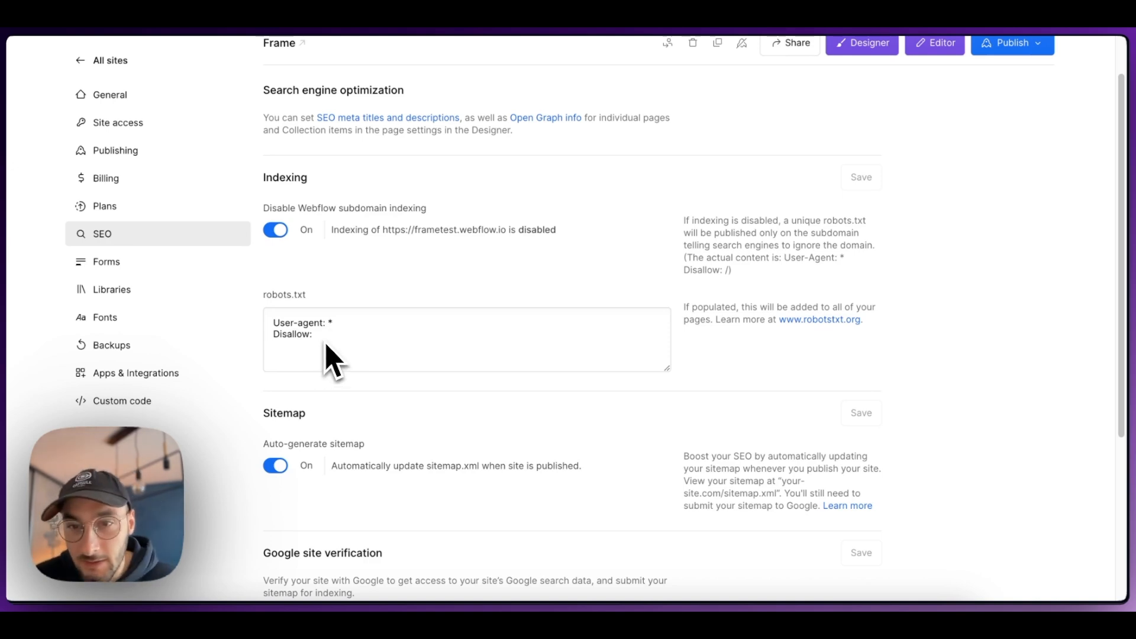
Step: Review the robots.txt content and the sitemap auto-generation option in the Frame site's SEO settings
scroll(385, 366, "down", 2)
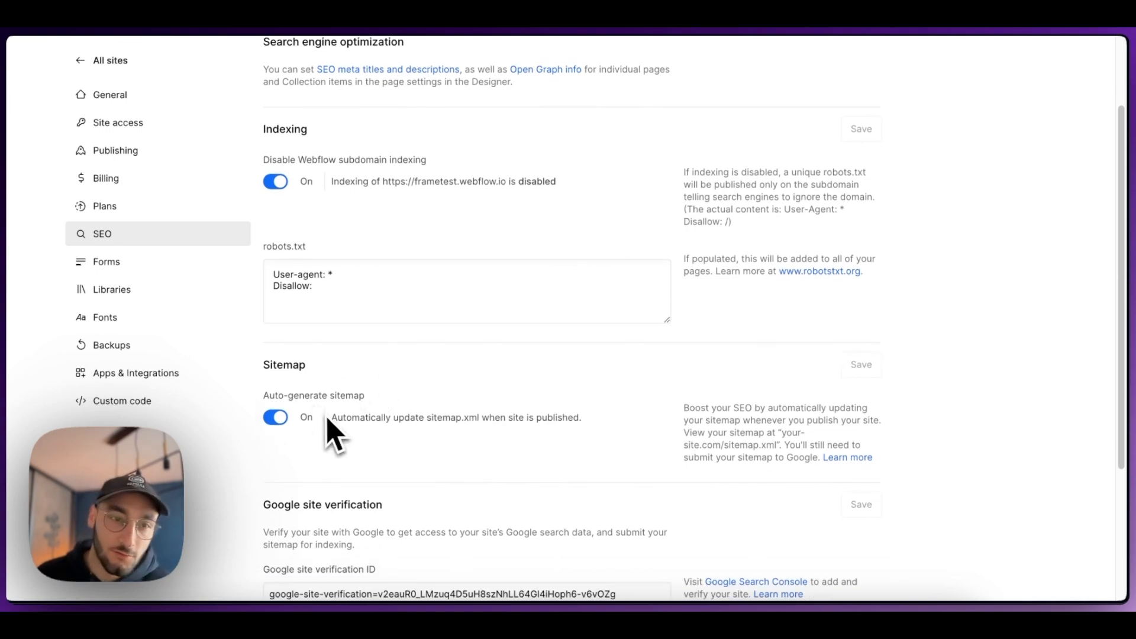
scroll(327, 419, "down", 1)
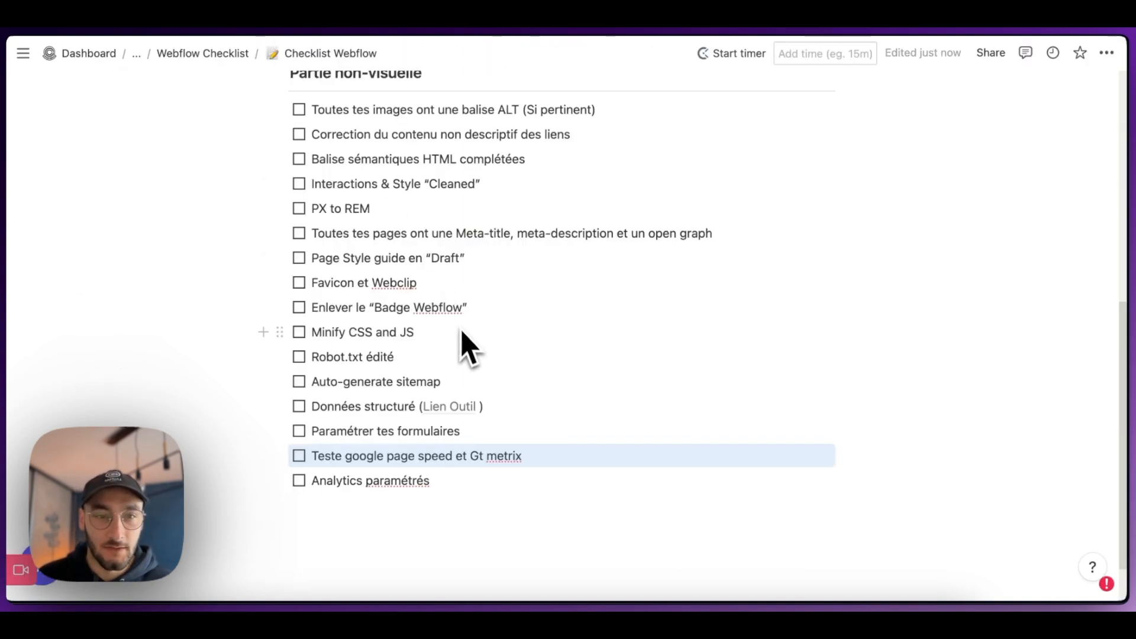
scroll(465, 352, "down", 1)
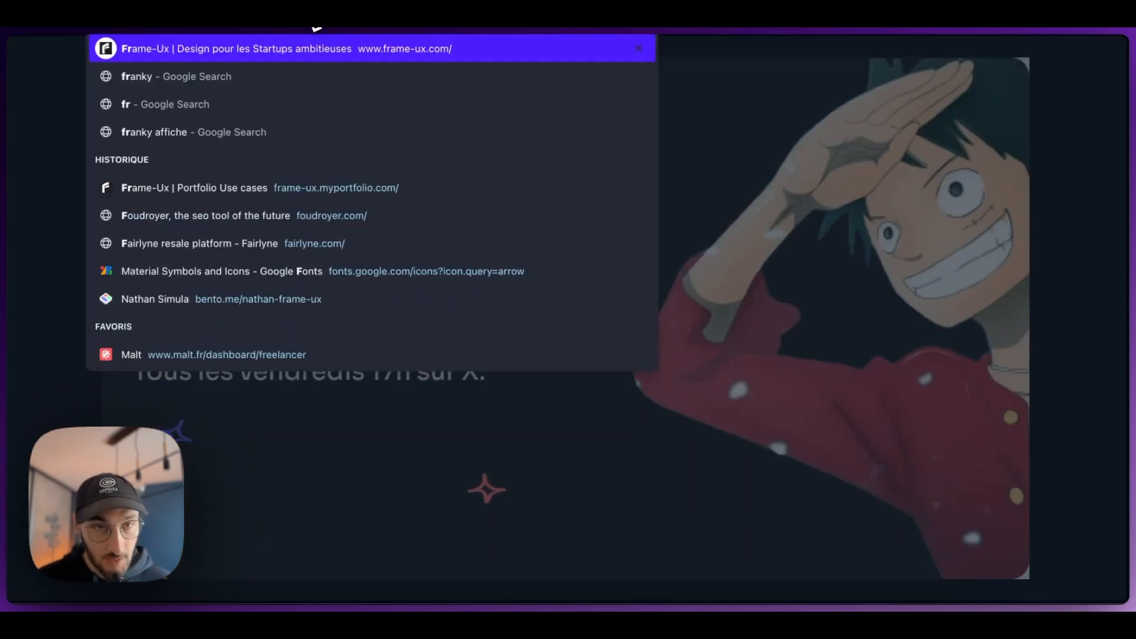
key("Return")
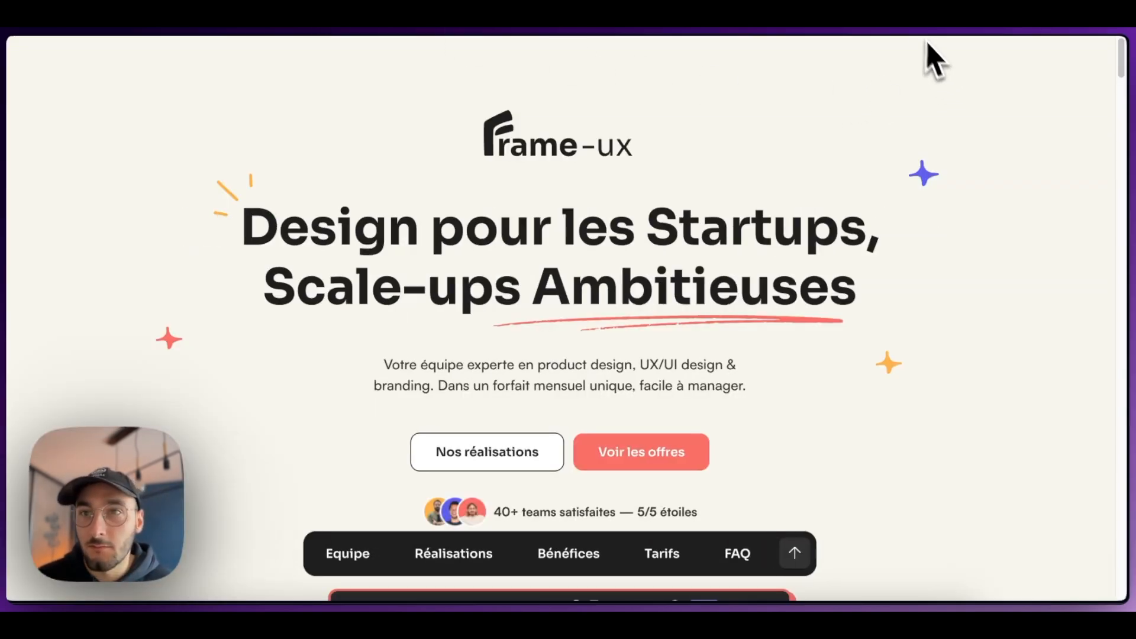
Step: Inspect the Corporation structured data of the Frame-Ux homepage with the Ryte Structured Data Helper
left_click(989, 27)
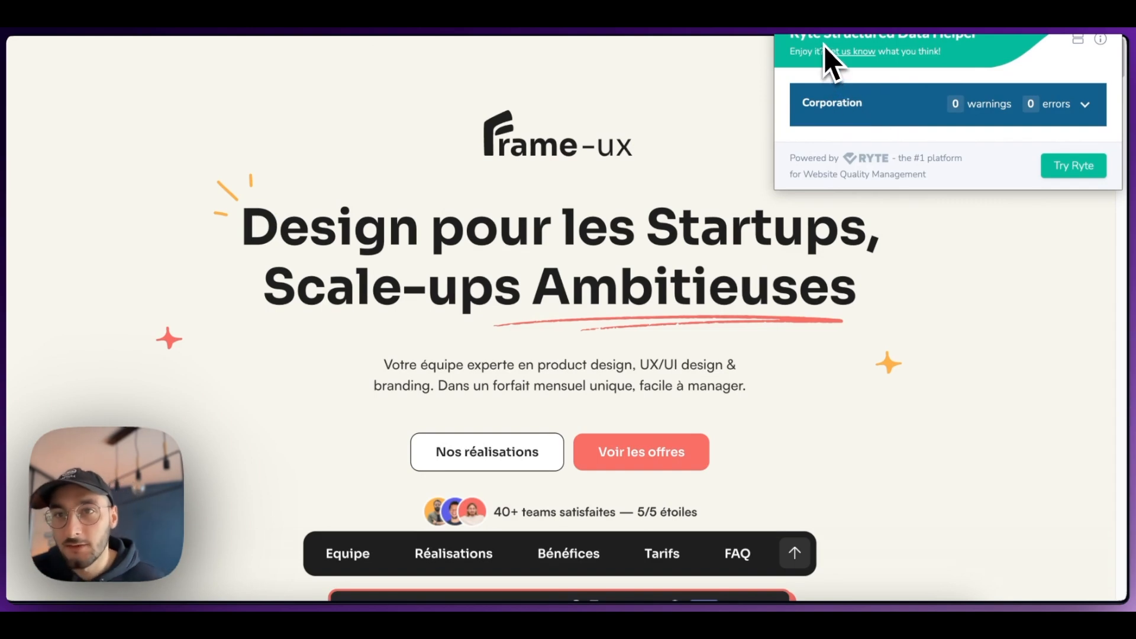
left_click(864, 114)
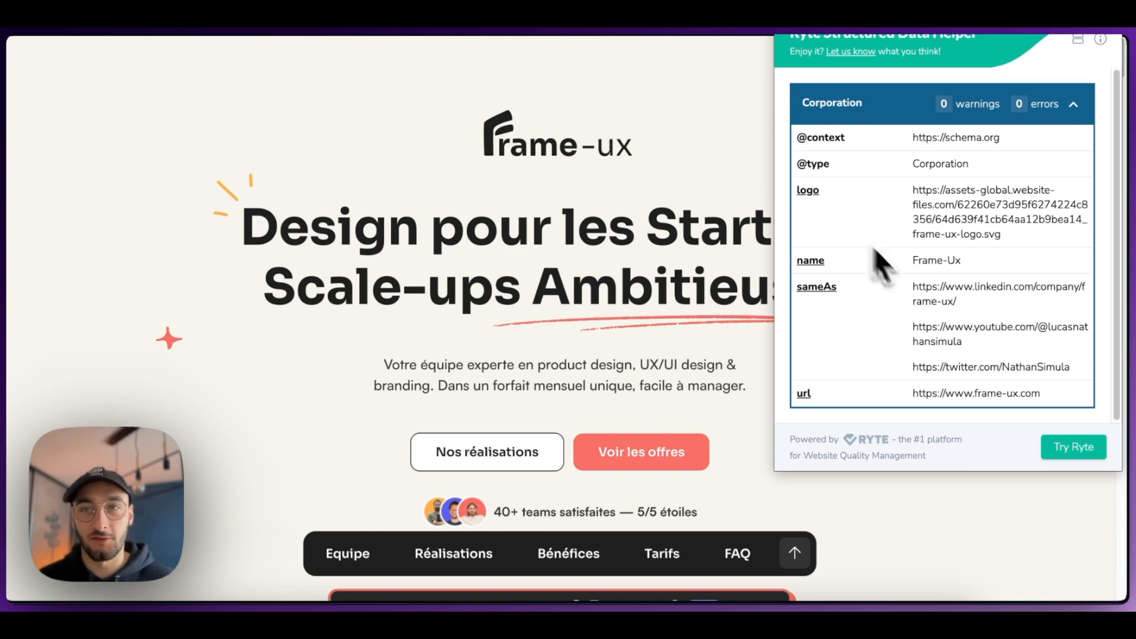
scroll(872, 277, "down", 1)
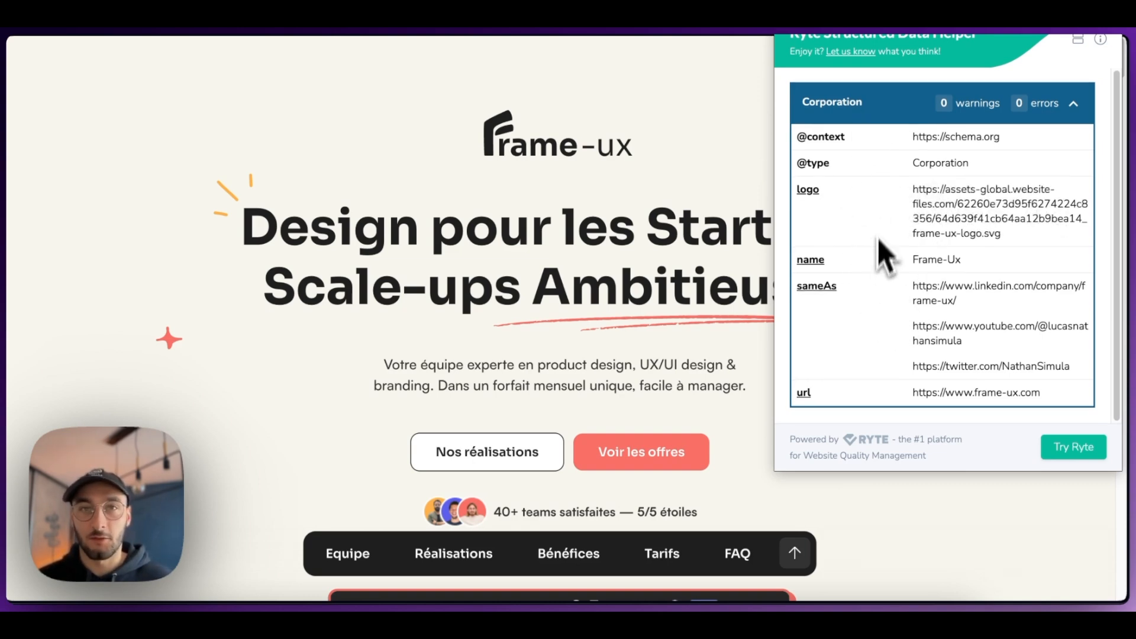
left_click(887, 110)
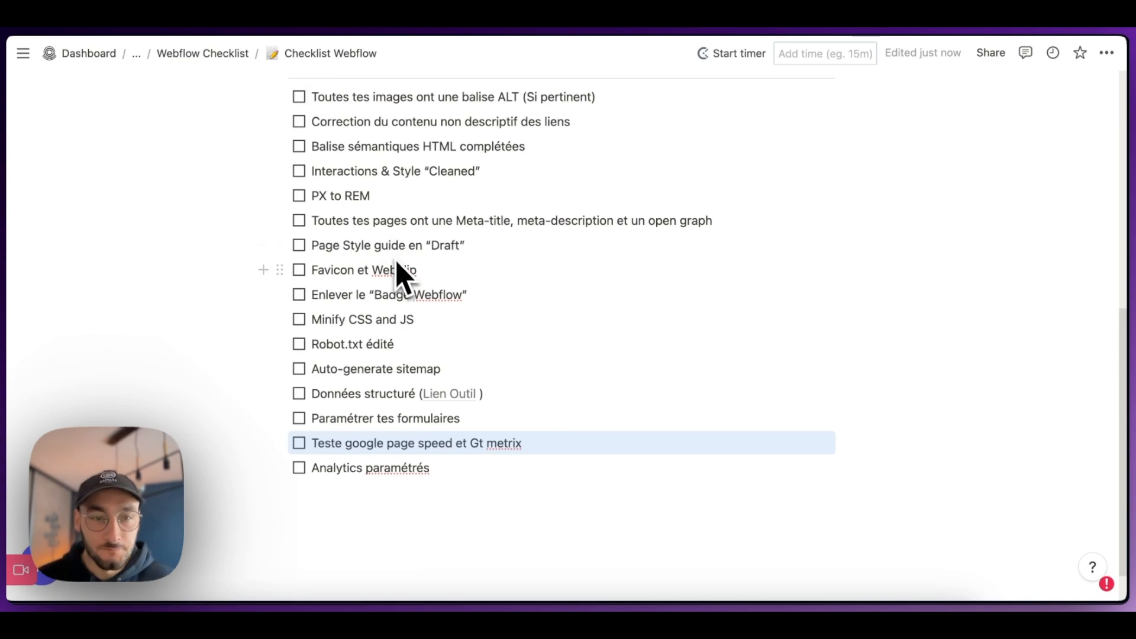
Step: Open the Youtube content Frame-Ux site's form settings in Webflow and review the sender name, recipient, subject line, reply address and email template
scroll(402, 287, "down", 1)
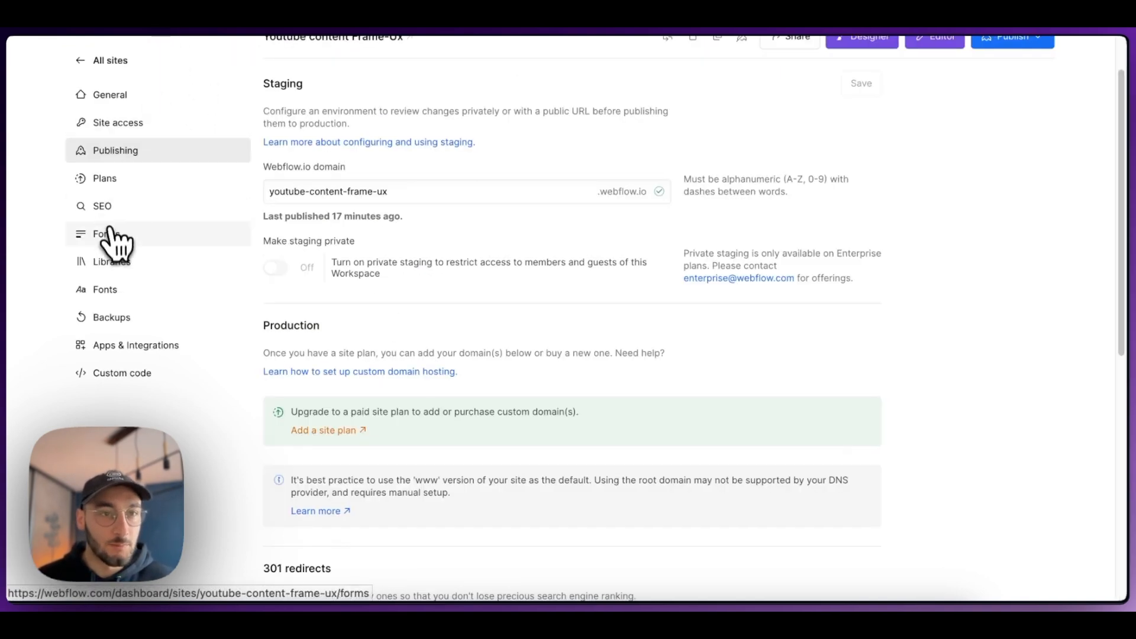
left_click(108, 240)
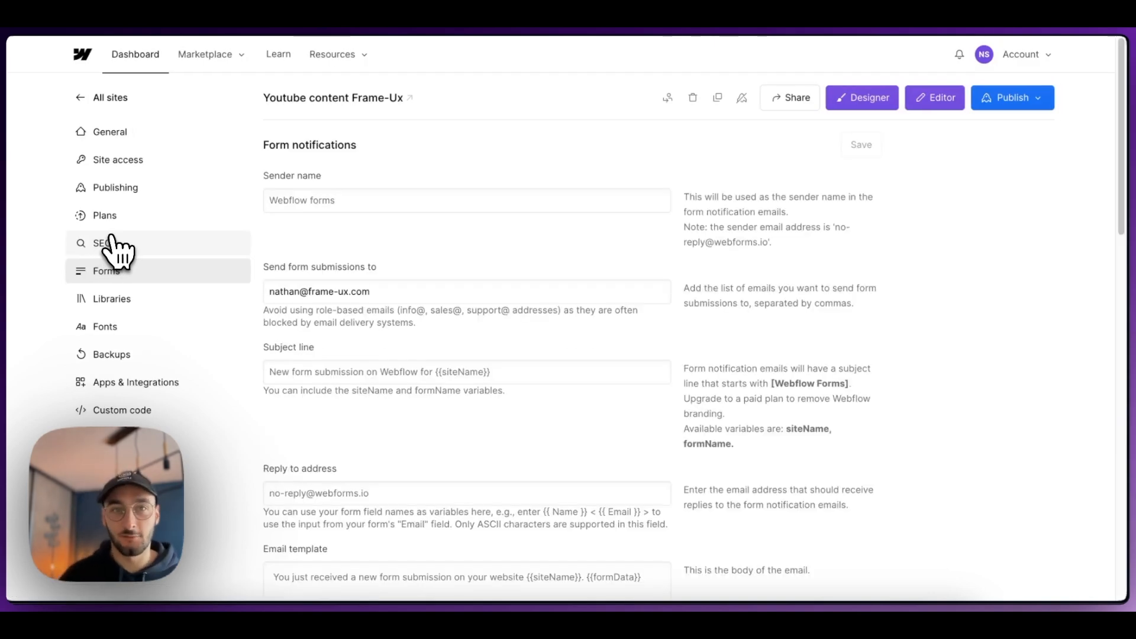
left_click(333, 201)
scroll(324, 233, "down", 1)
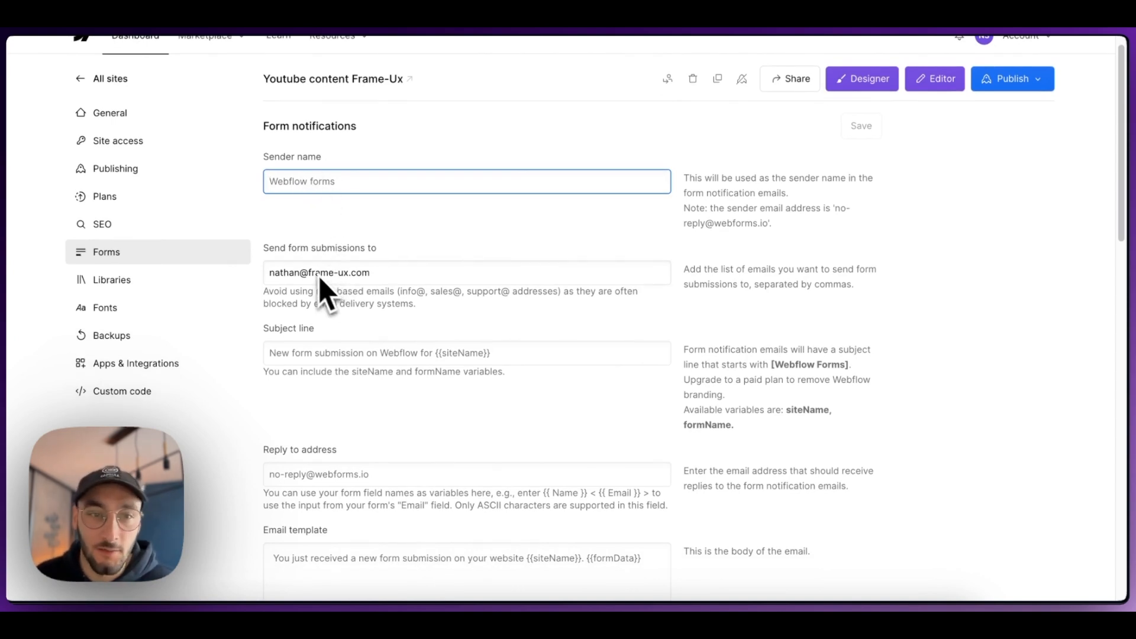
scroll(349, 288, "down", 1)
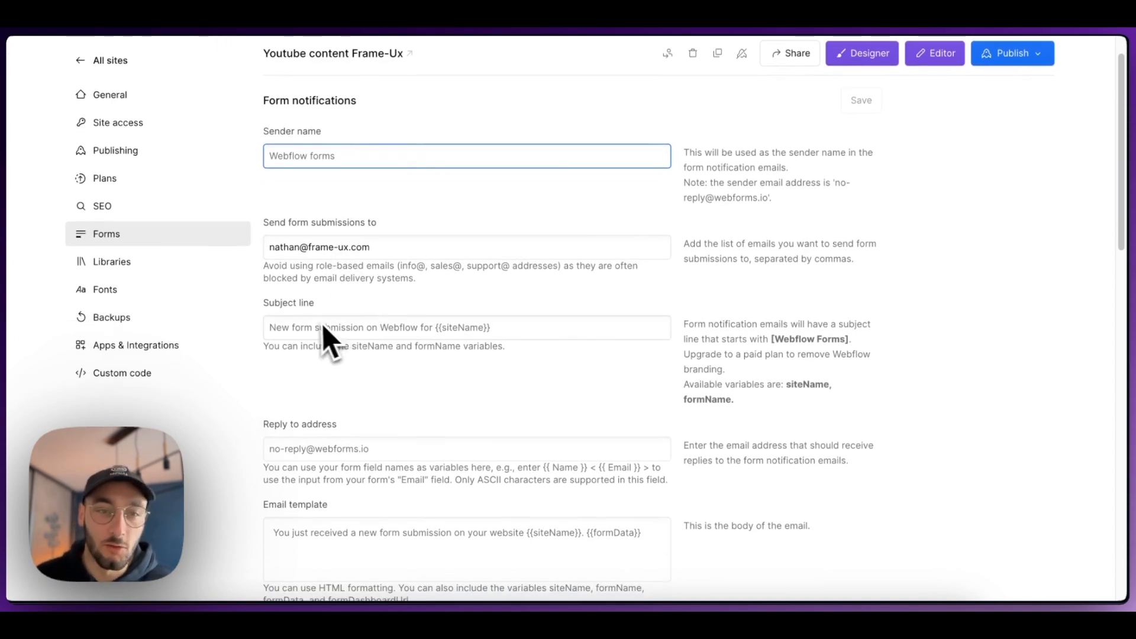
scroll(355, 339, "down", 1)
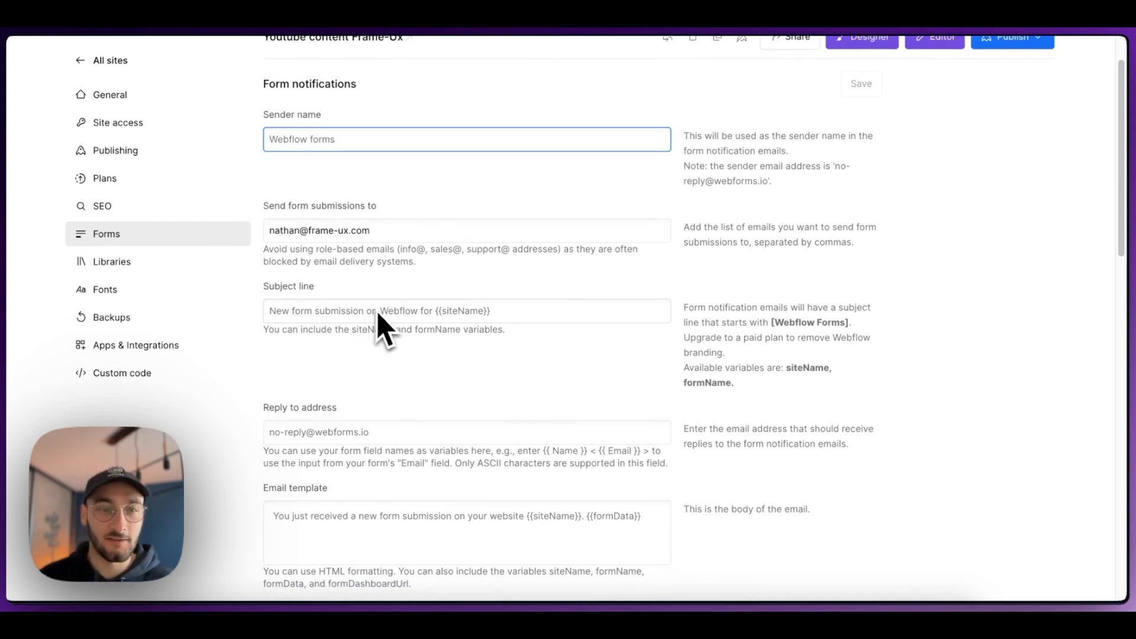
scroll(396, 334, "down", 3)
scroll(386, 364, "down", 1)
scroll(431, 328, "up", 3)
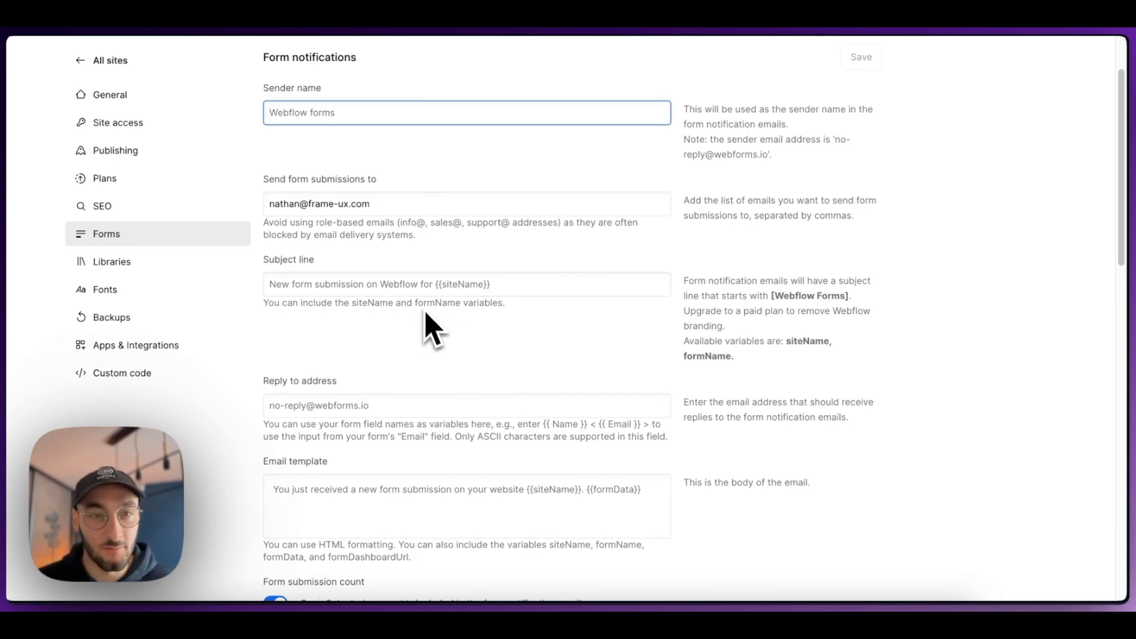
scroll(370, 251, "up", 1)
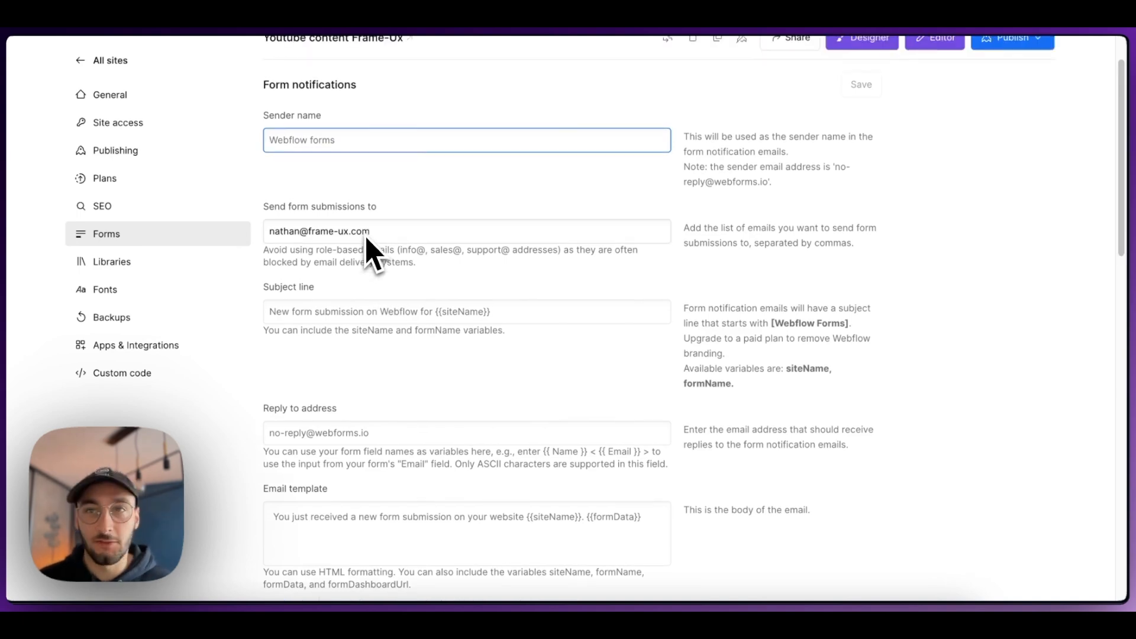
Step: Check the next item in the checklist, then switch to the PageSpeed Insights desktop report for youtube-content-frame-ux.webflow.io
left_click(329, 18)
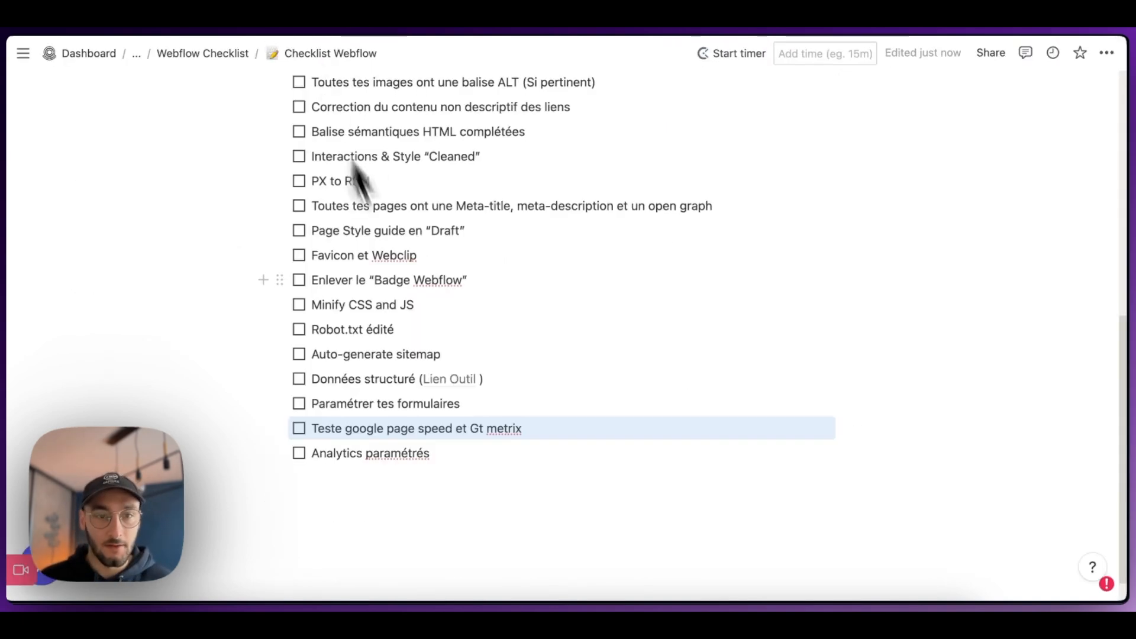
scroll(413, 308, "down", 1)
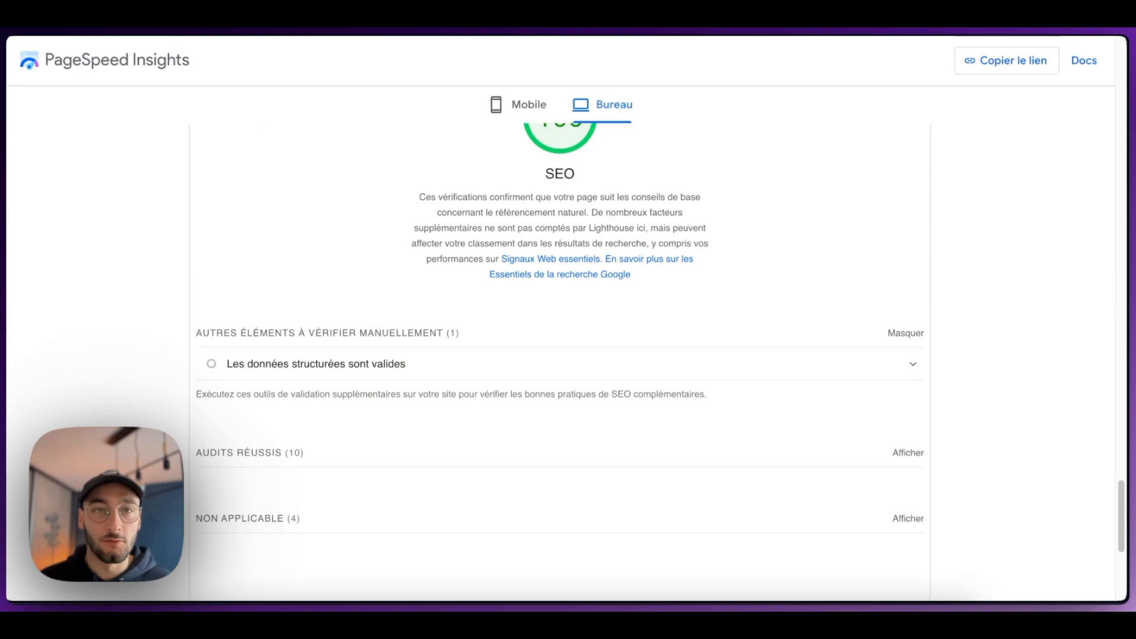
scroll(559, 343, "up", 10)
scroll(571, 372, "up", 15)
scroll(610, 284, "up", 15)
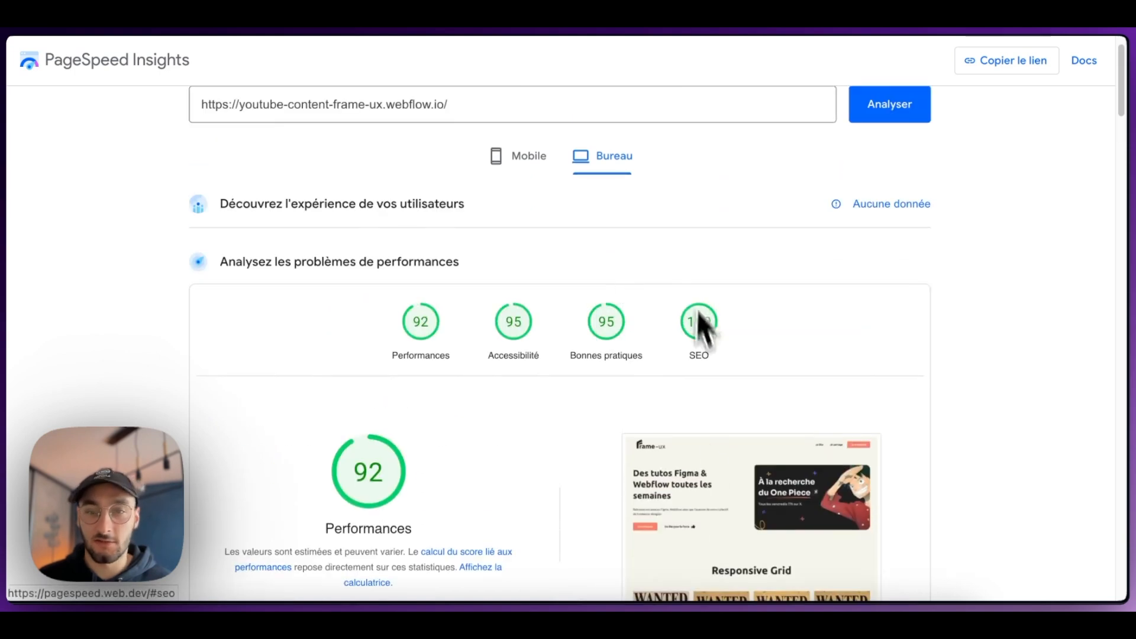
Step: Open the report's "Bonnes pratiques" section and examine the images listed under the "Images affichées dans un format incorrect" audit
left_click(609, 346)
left_click(387, 278)
scroll(367, 355, "down", 1)
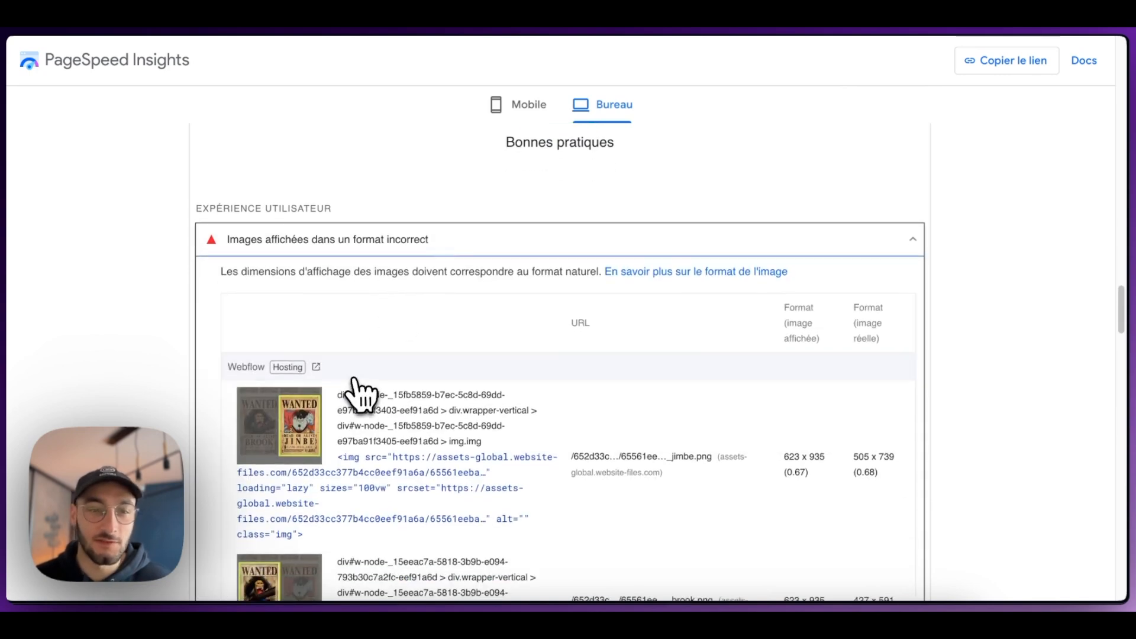
scroll(355, 382, "down", 1)
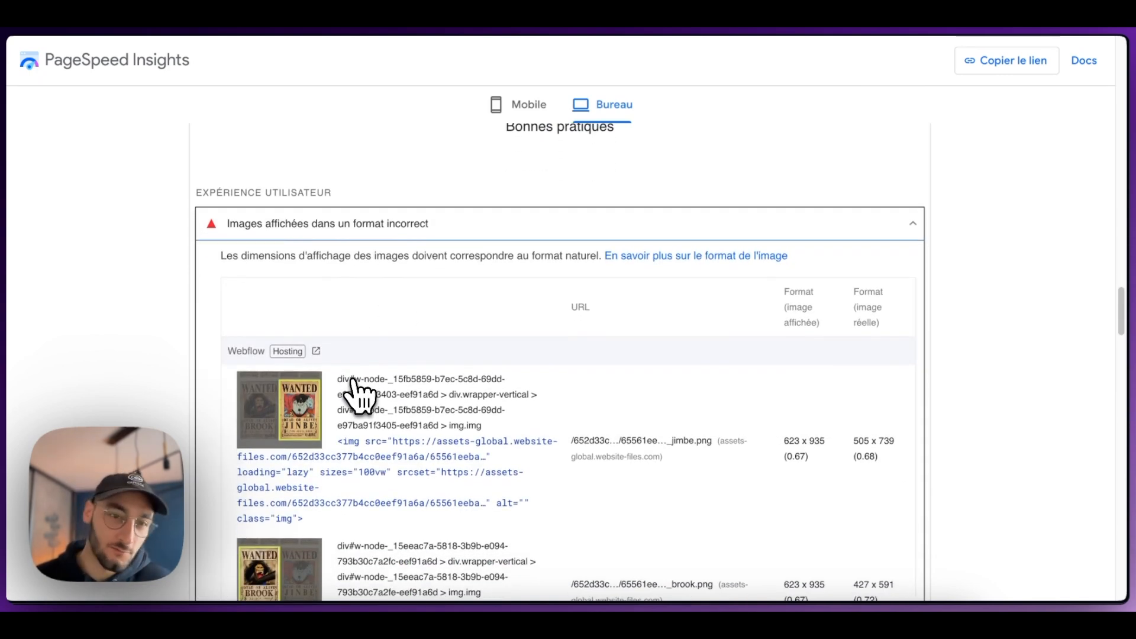
scroll(357, 391, "down", 1)
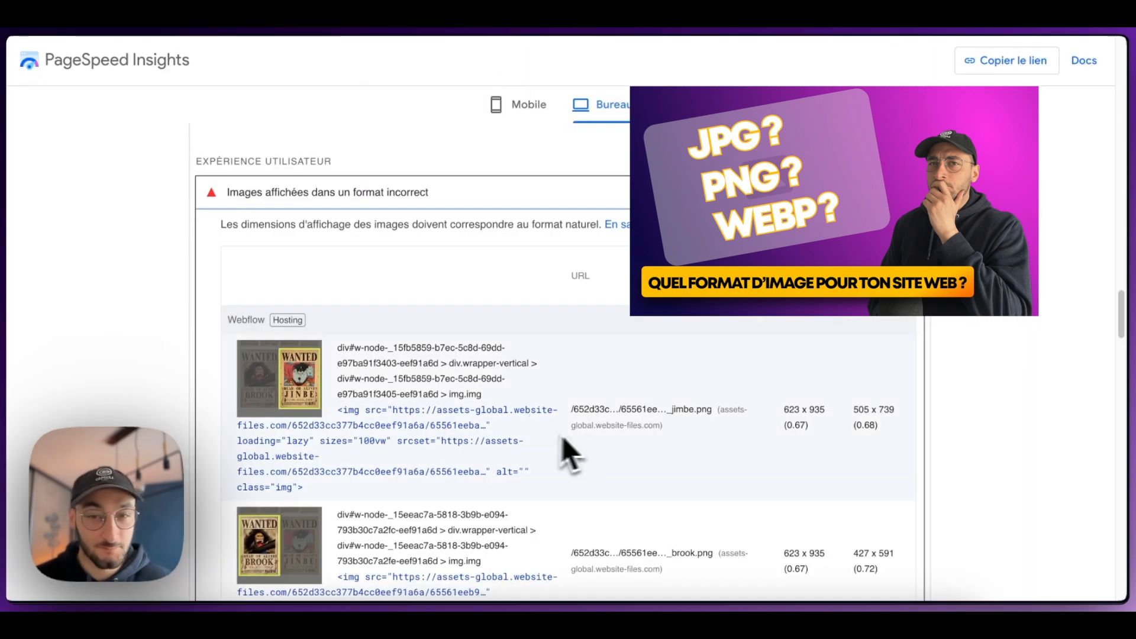
scroll(687, 429, "down", 2)
scroll(591, 390, "up", 1)
scroll(570, 375, "down", 3)
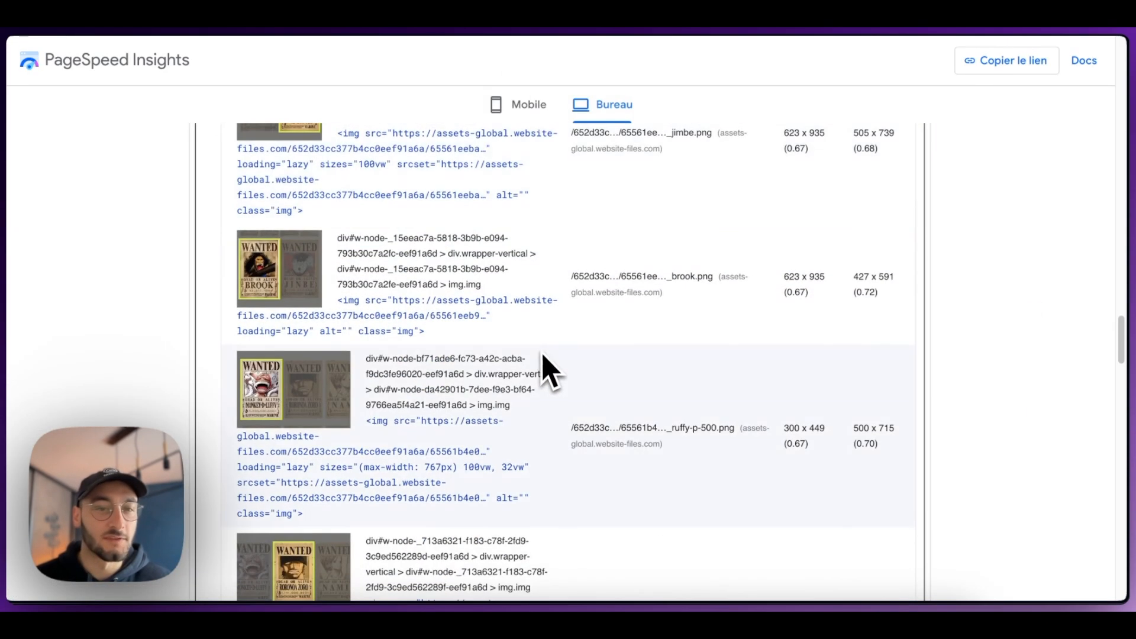
Step: Examine the elements listed under the accessibility contrast audit in the desktop report, then return to the score overview
scroll(545, 368, "up", 10)
scroll(553, 381, "up", 9)
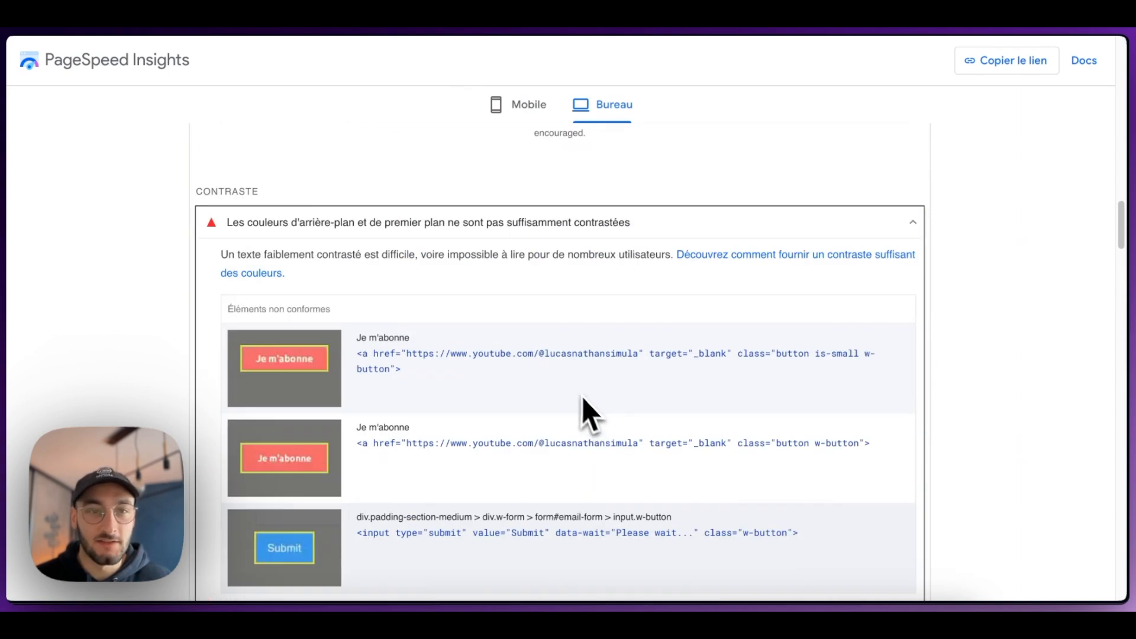
scroll(565, 402, "down", 1)
scroll(559, 390, "up", 15)
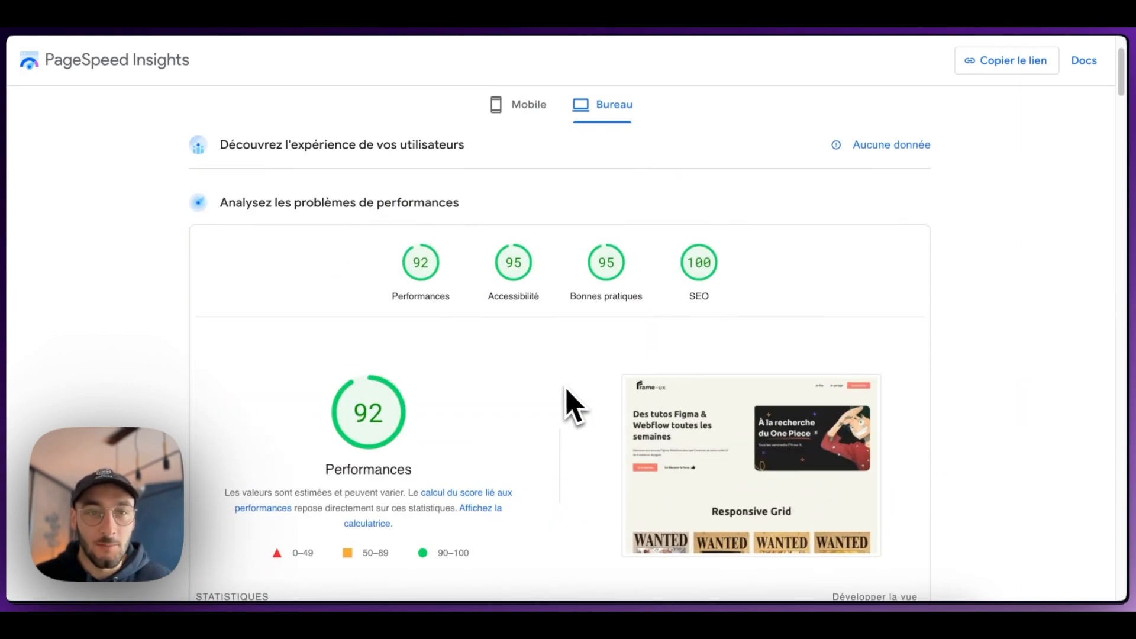
scroll(589, 311, "down", 15)
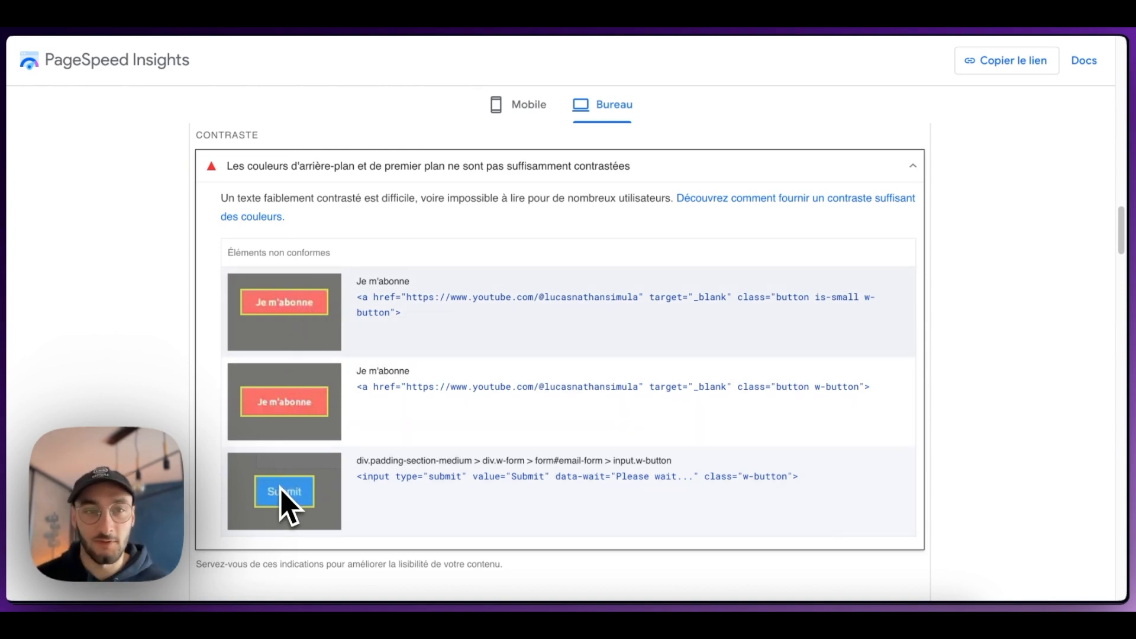
scroll(349, 447, "up", 3)
scroll(396, 385, "up", 20)
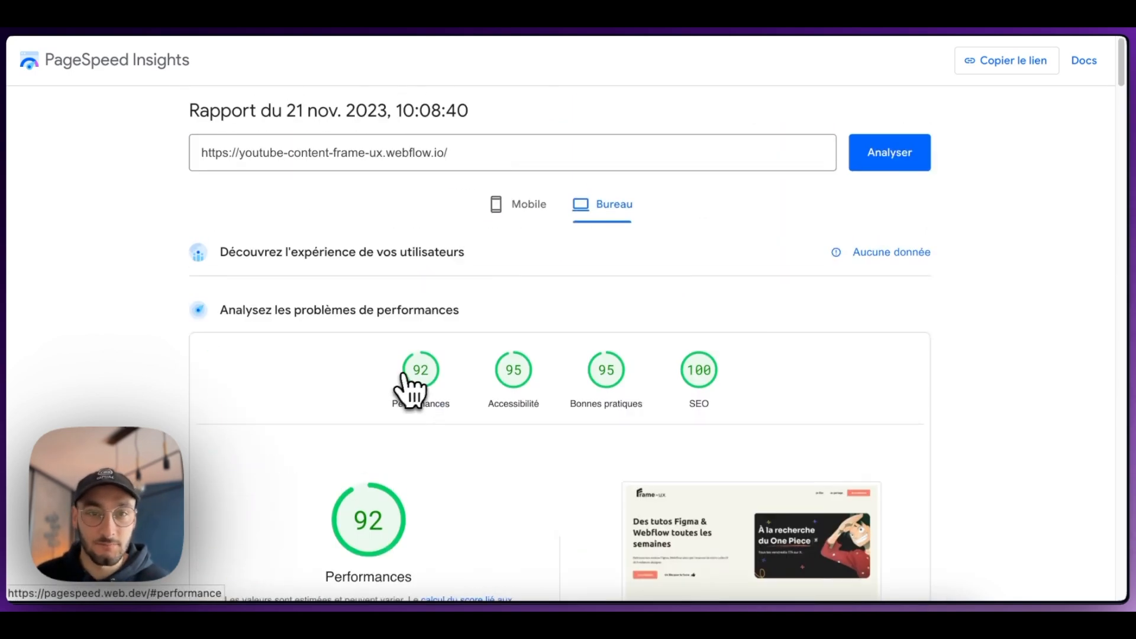
Step: Compare the accessibility and performance sections of the desktop report, including the "Diffusez des images aux formats nouvelle génération" opportunity
left_click(535, 404)
scroll(485, 402, "up", 8)
scroll(481, 410, "up", 10)
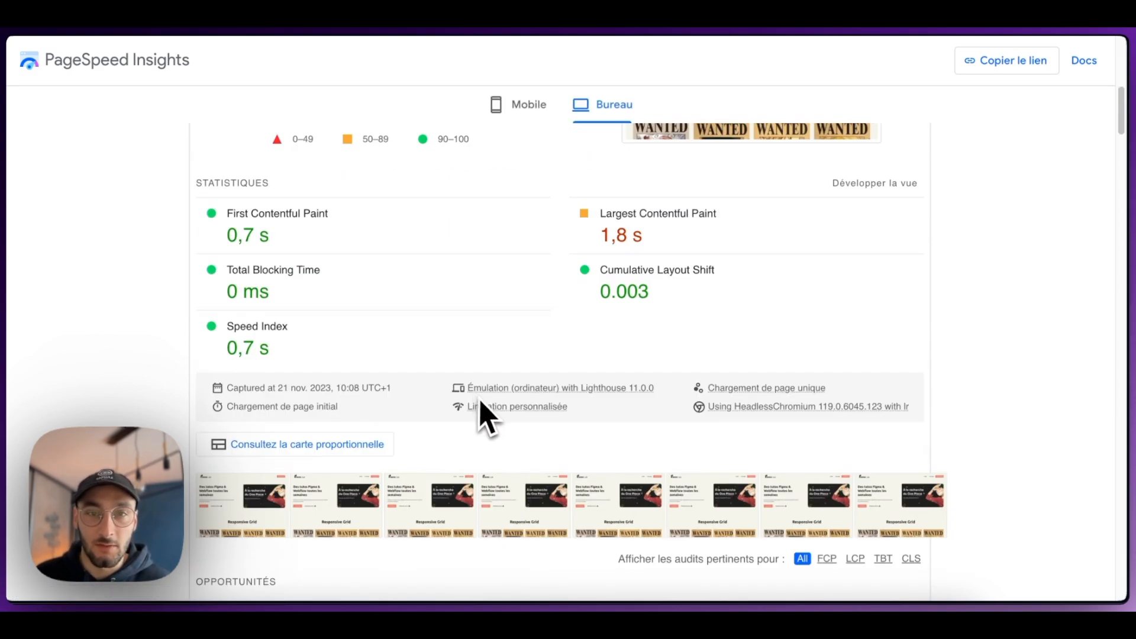
left_click(618, 277)
scroll(571, 337, "up", 15)
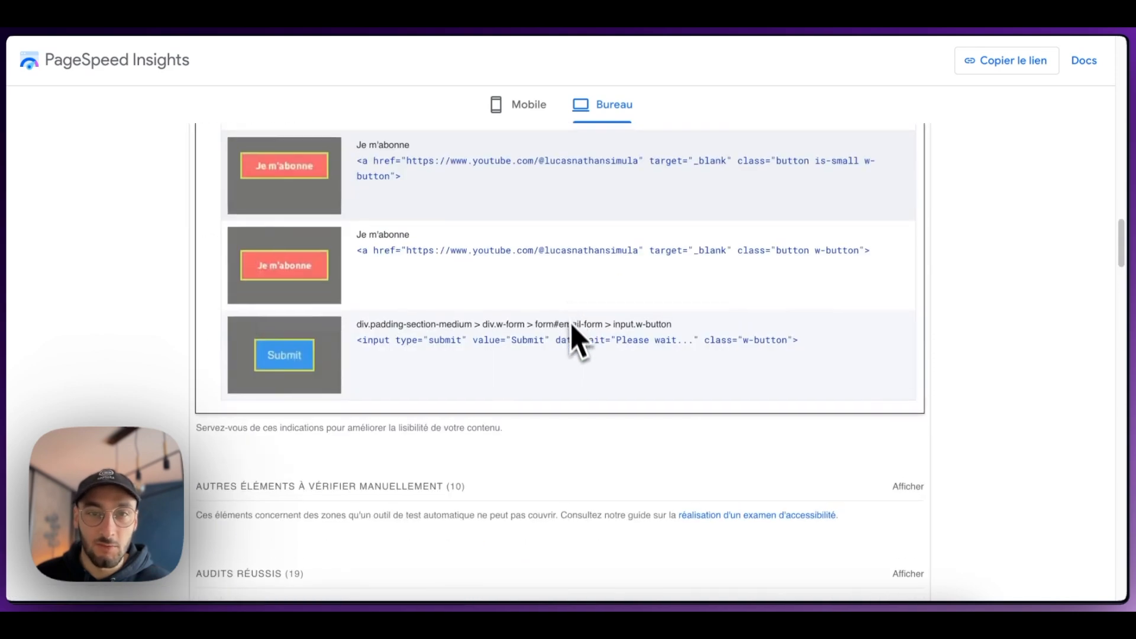
left_click(431, 377)
scroll(431, 377, "down", 10)
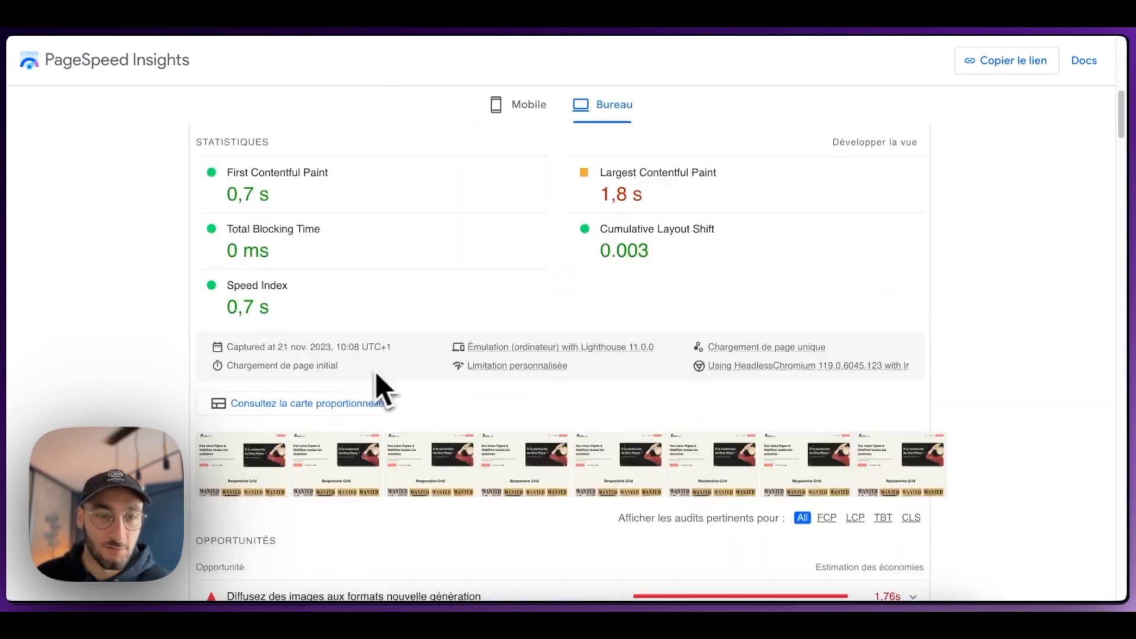
scroll(385, 370, "up", 4)
left_click(395, 285)
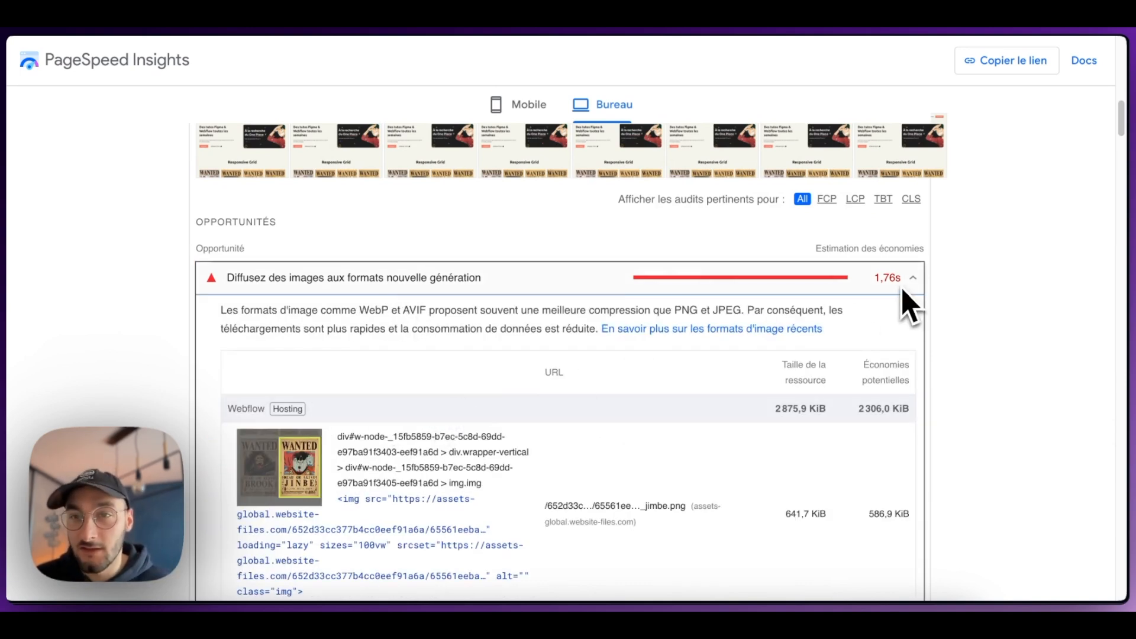
Step: Switch the PageSpeed report to the mobile results and review the scores and performance statistics
scroll(854, 351, "up", 10)
scroll(854, 351, "up", 2)
left_click(517, 202)
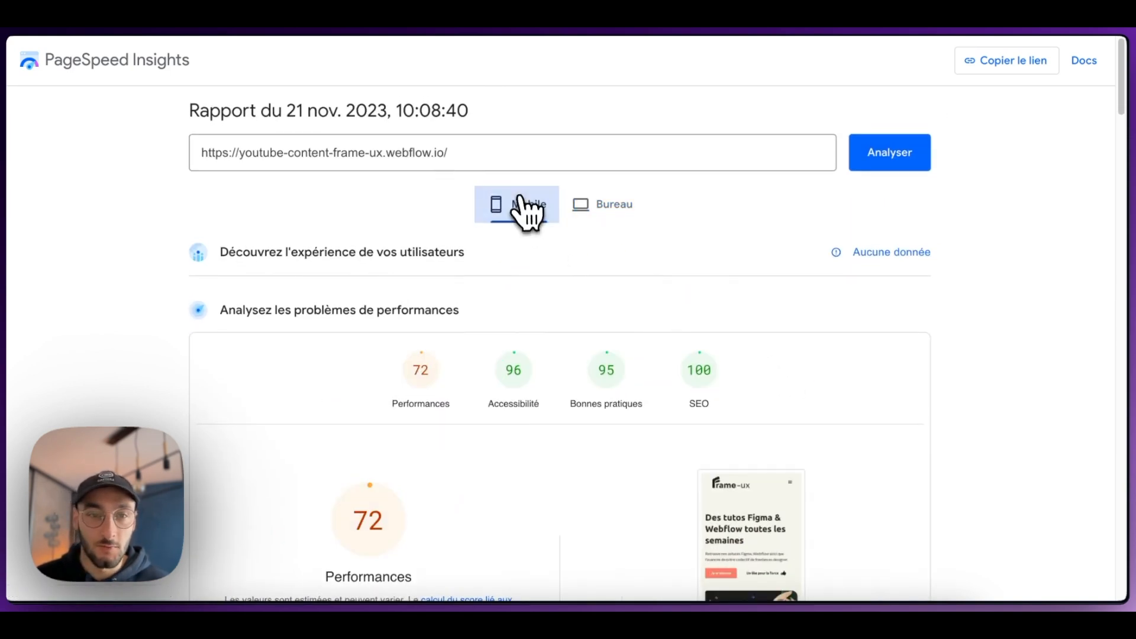
scroll(448, 369, "down", 3)
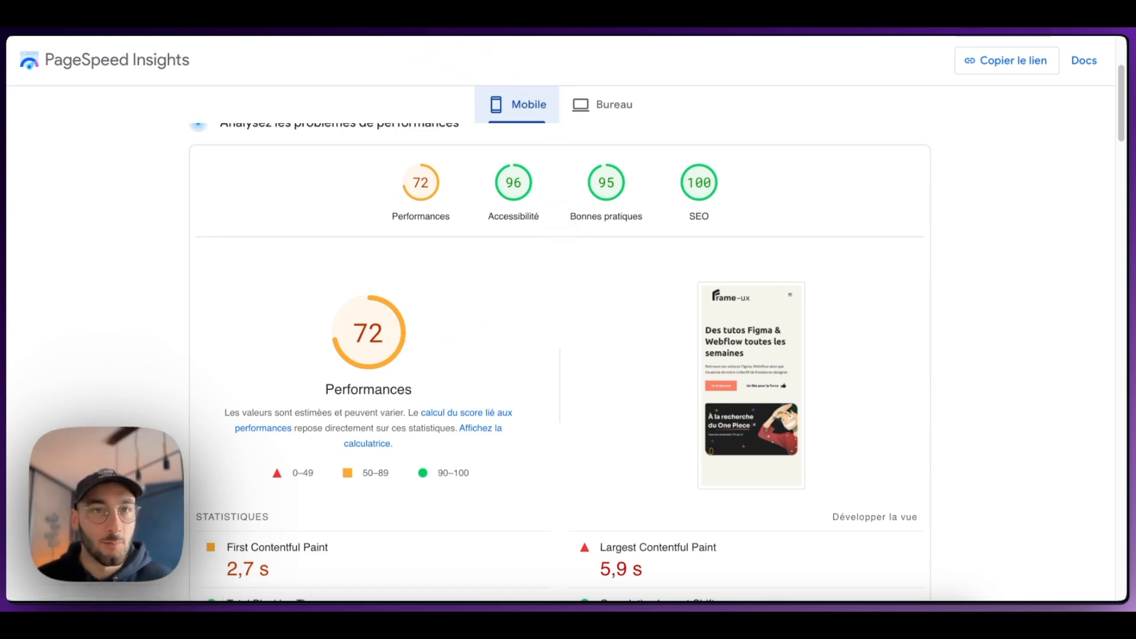
Step: Check the analytics item in the checklist, then open the Webflow site's SEO settings at the Google site verification ID field
left_click(331, 36)
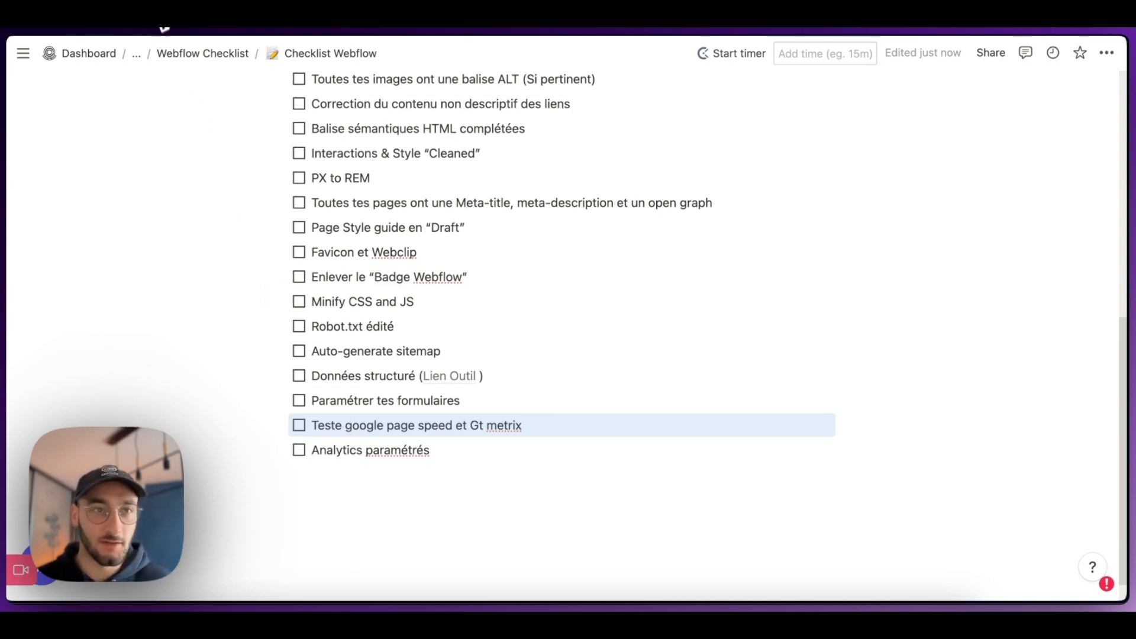
left_click(162, 30)
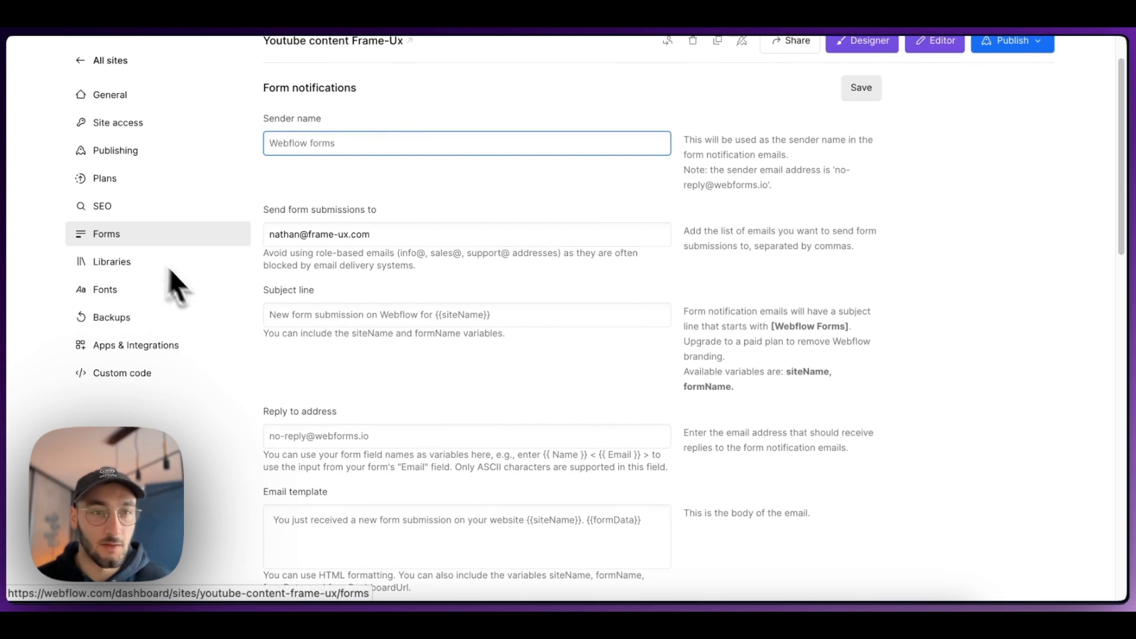
left_click(124, 212)
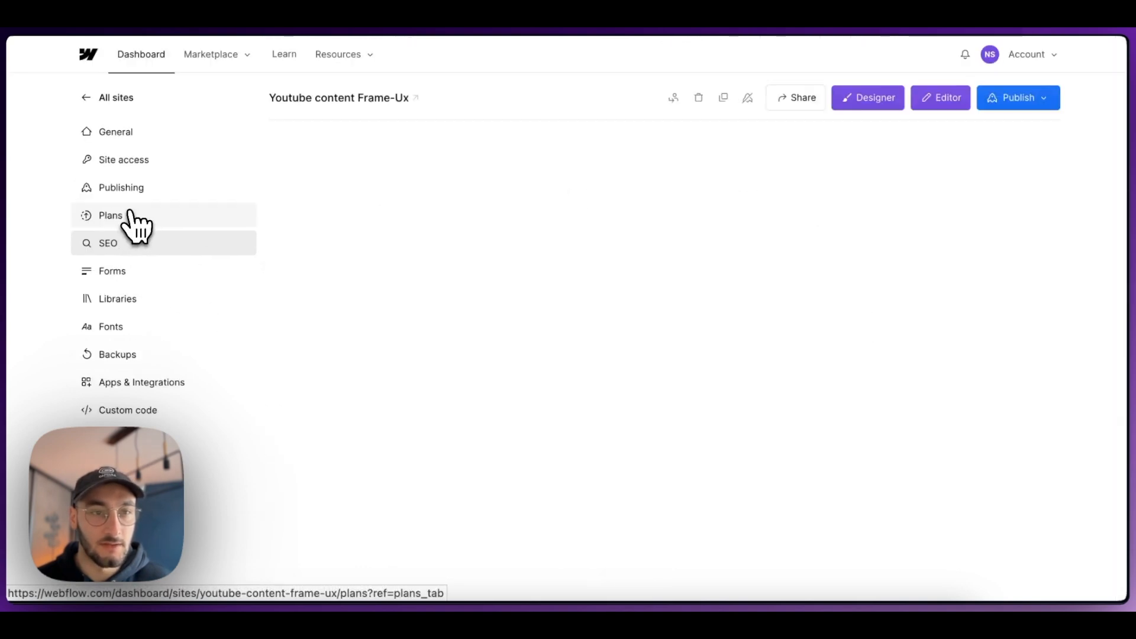
scroll(465, 362, "down", 6)
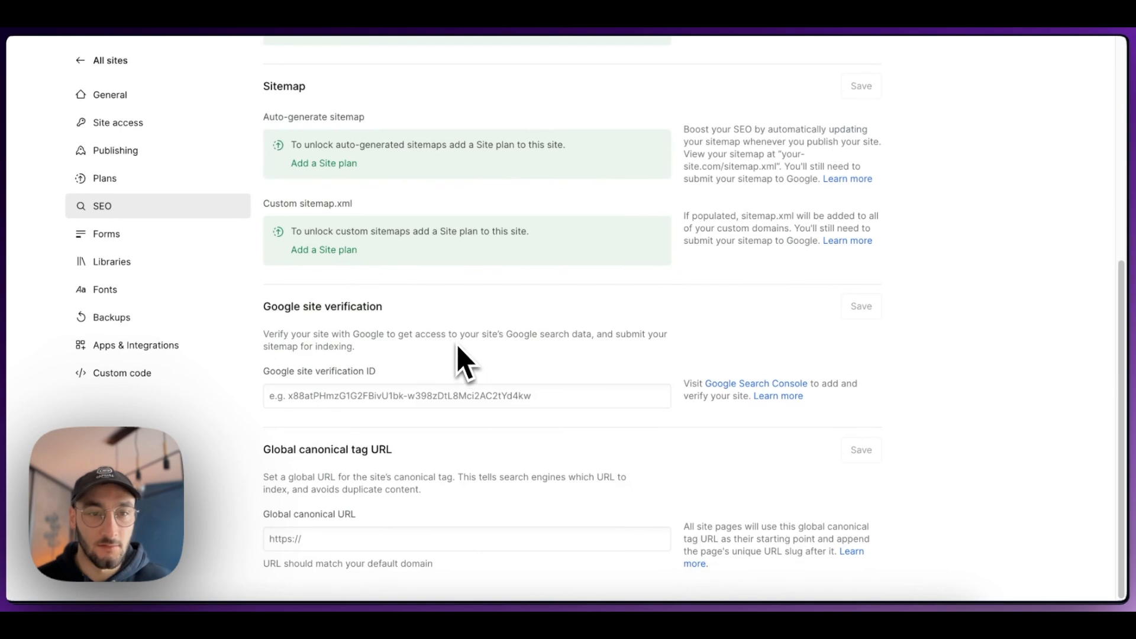
left_click(322, 395)
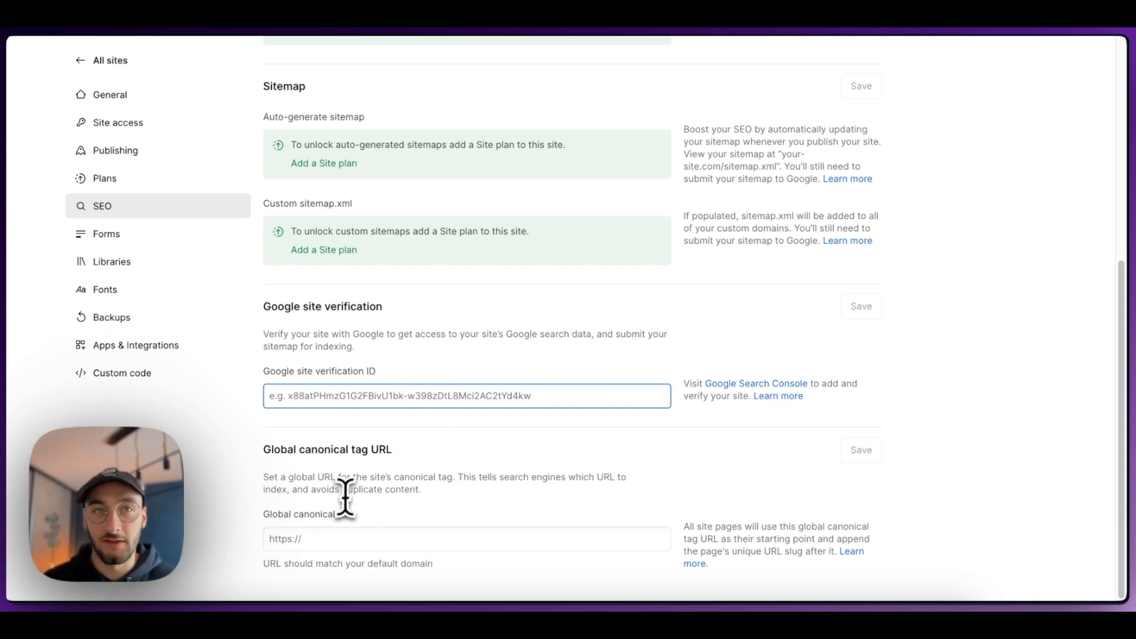
Step: Look back over the checklist, then open the publish destination options for the Youtube content Frame-Ux site
left_click(284, 5)
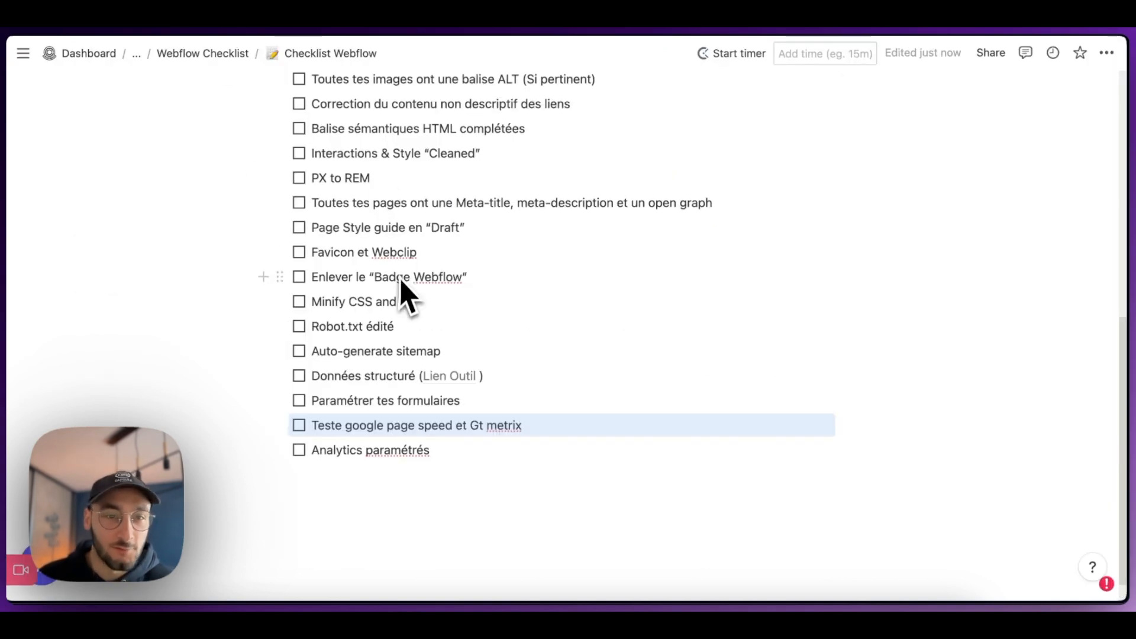
scroll(451, 307, "up", 5)
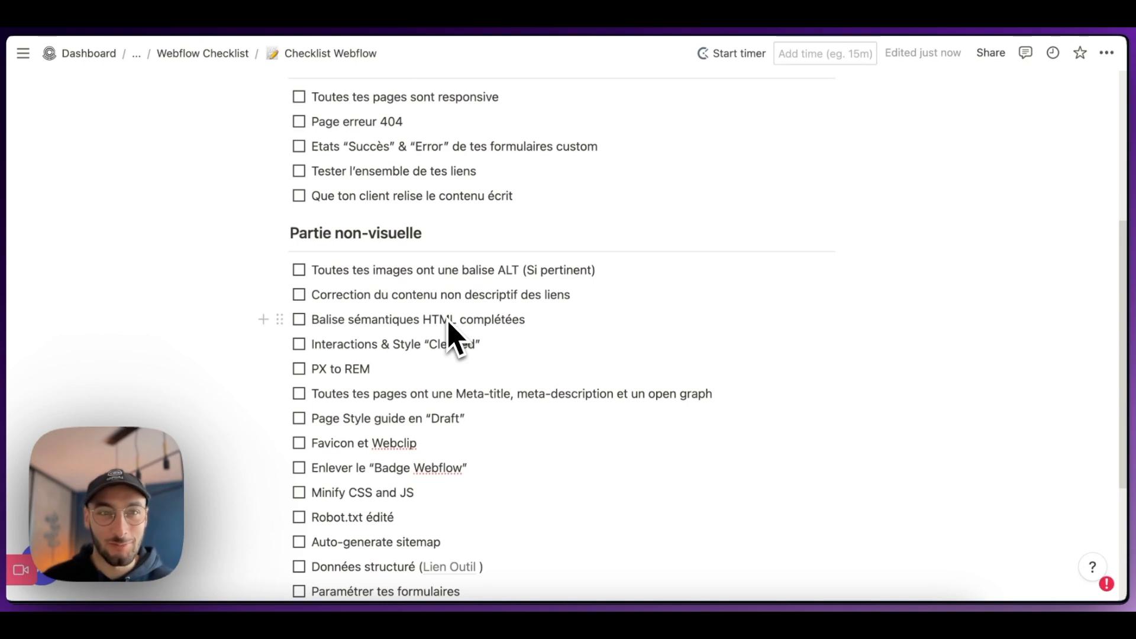
scroll(448, 322, "up", 3)
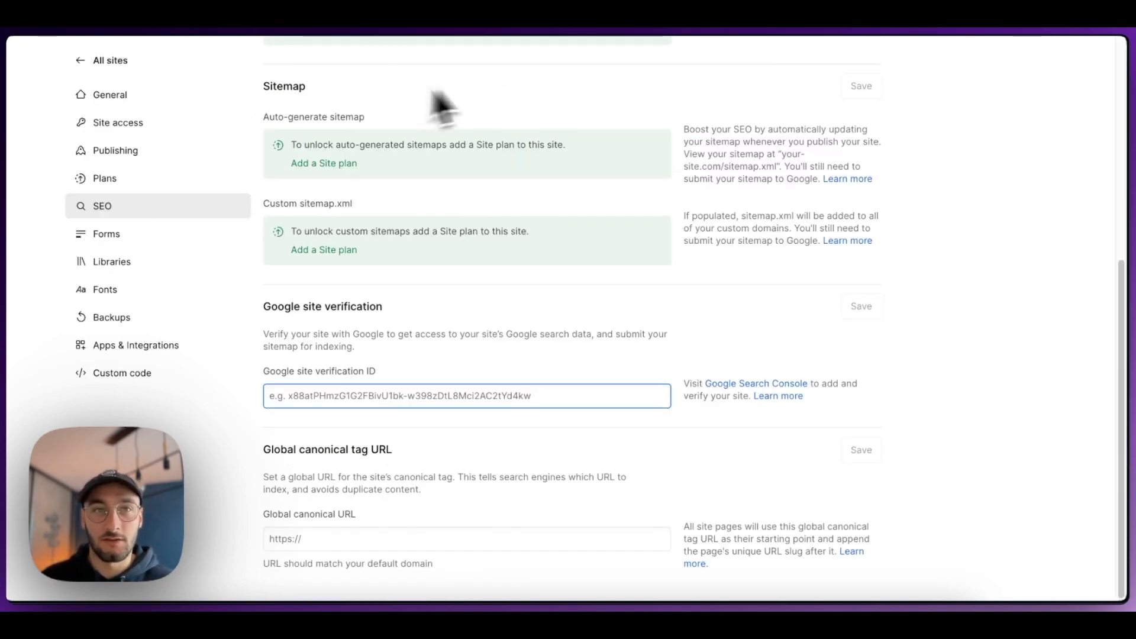
scroll(482, 103, "up", 6)
left_click(1036, 99)
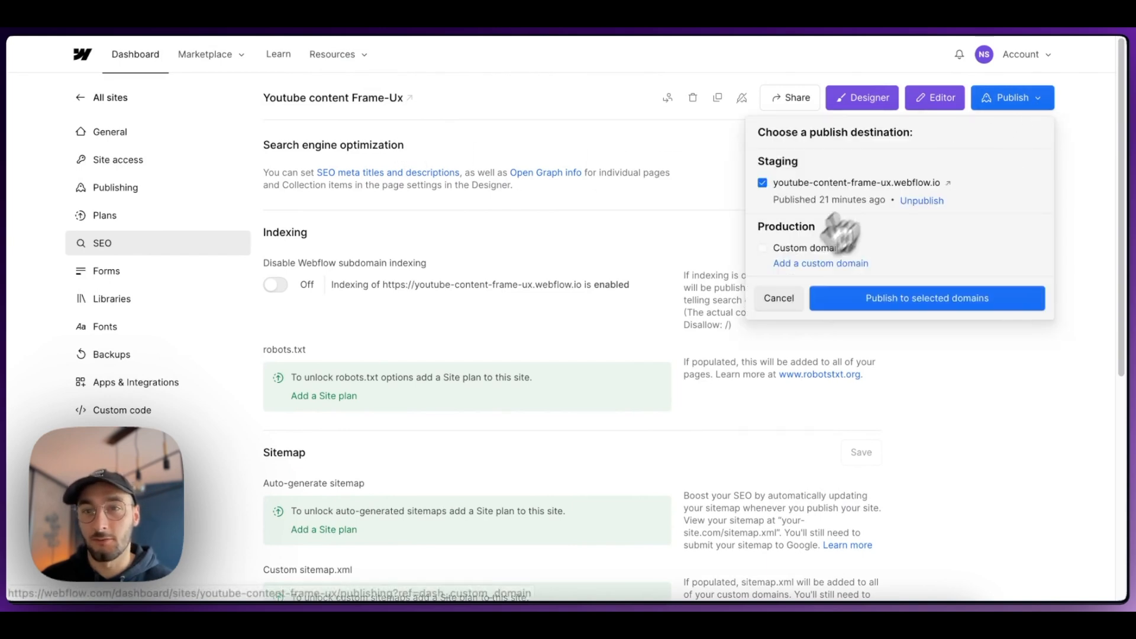